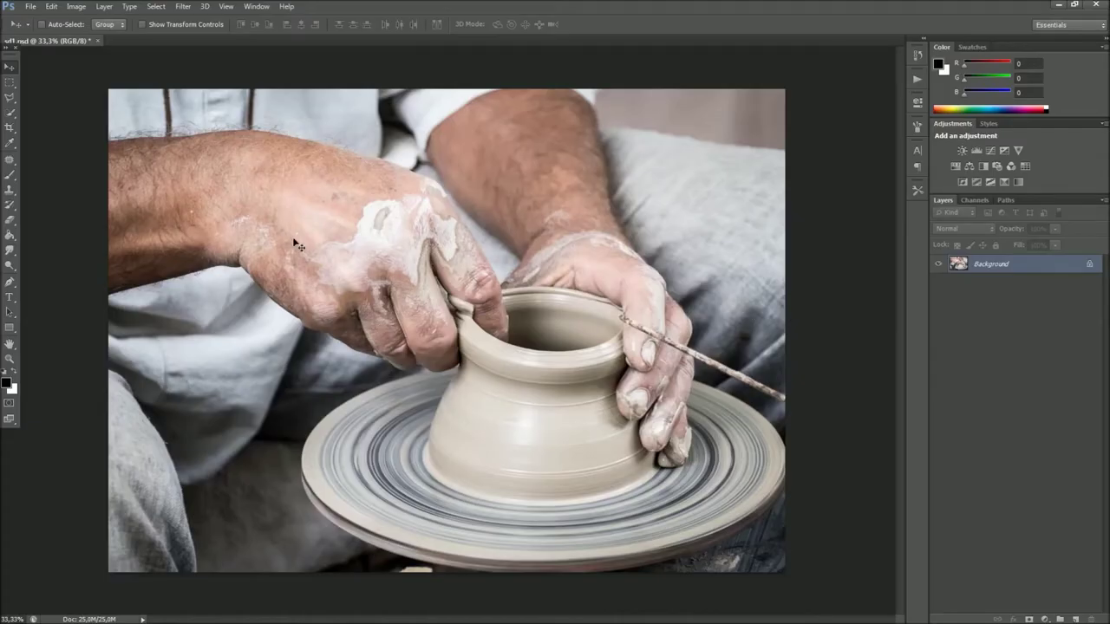
# With the Brush tool active, load Brush.abr from the Tech Sketch2 folder into the brush presets.
pyautogui.click(11, 177)
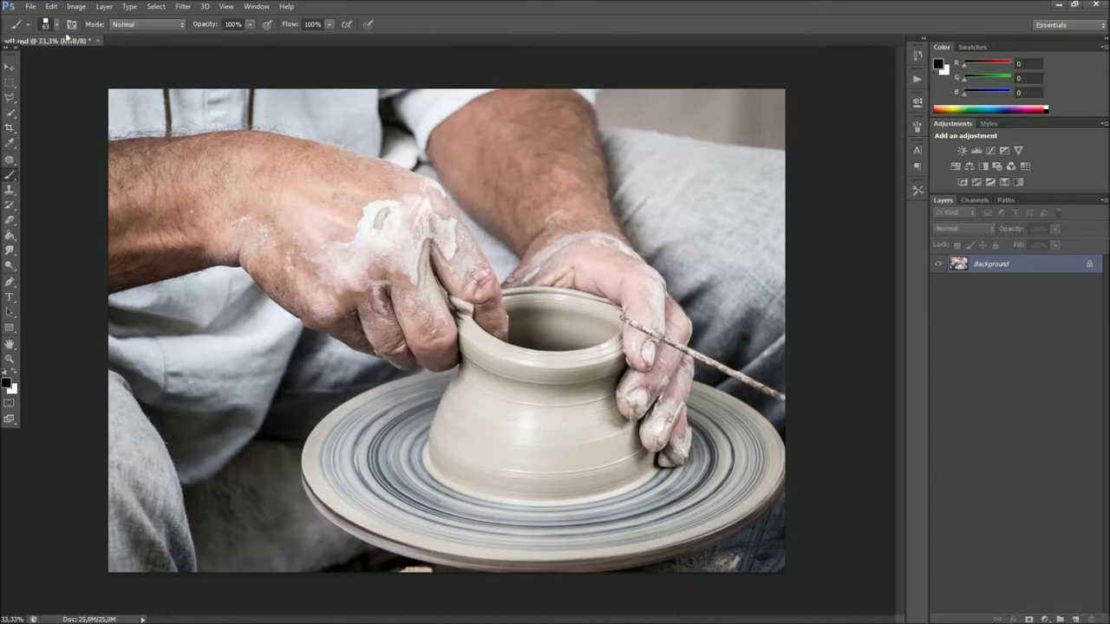
pyautogui.click(56, 25)
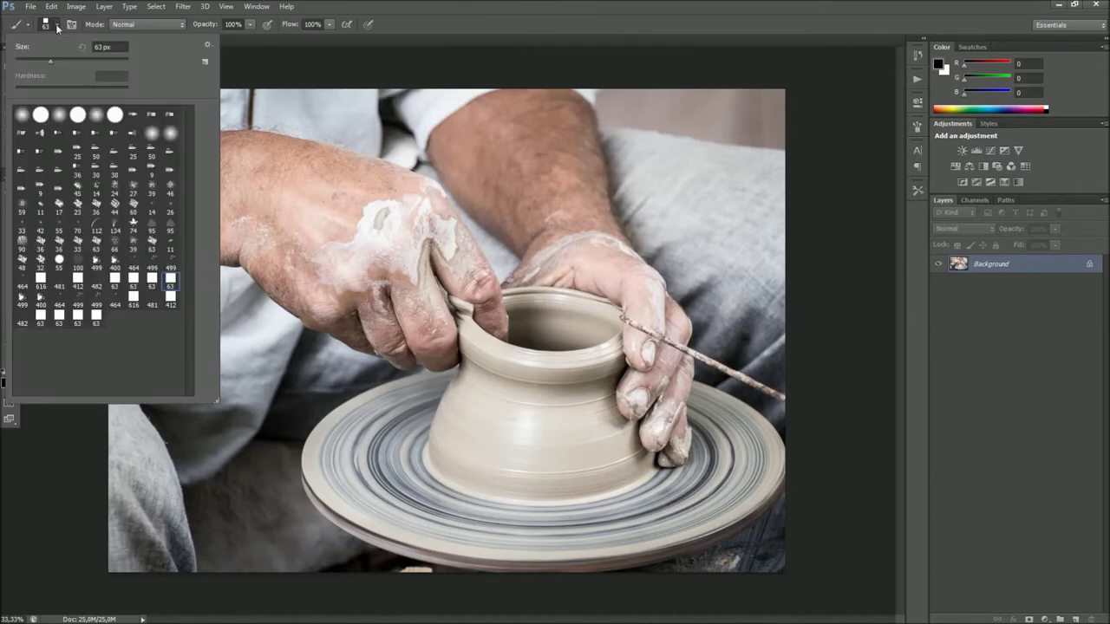
pyautogui.click(207, 44)
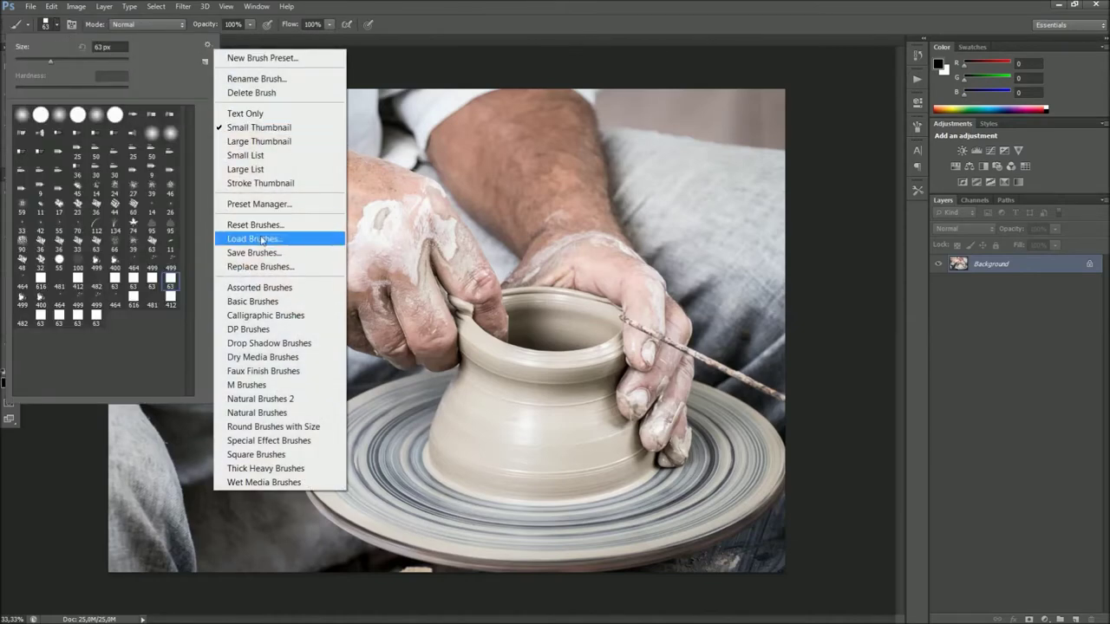
pyautogui.click(255, 242)
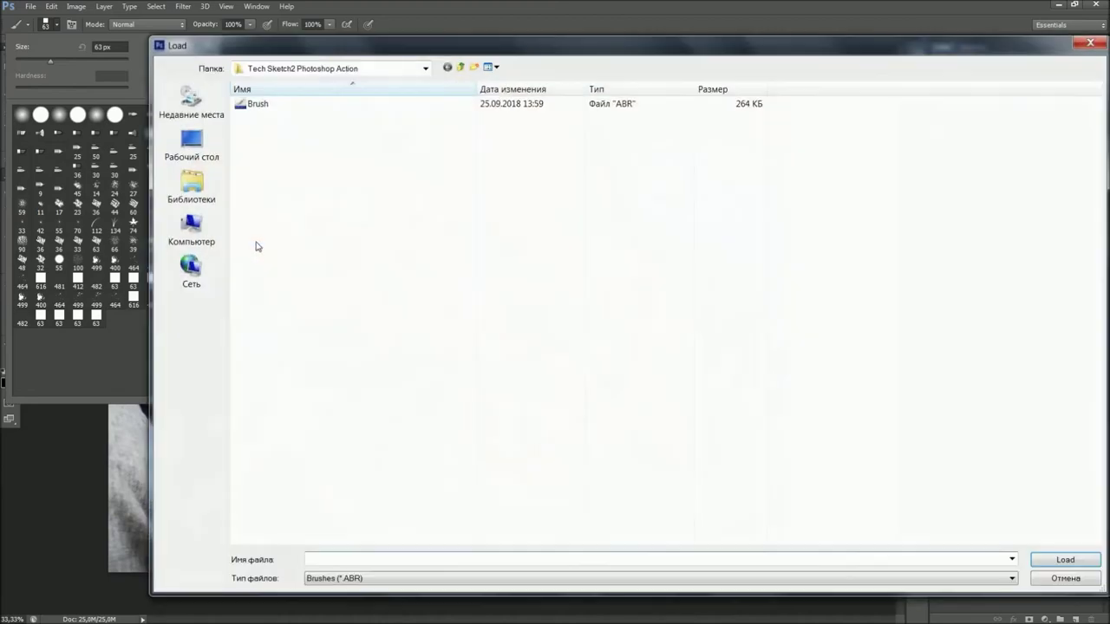
pyautogui.click(261, 105)
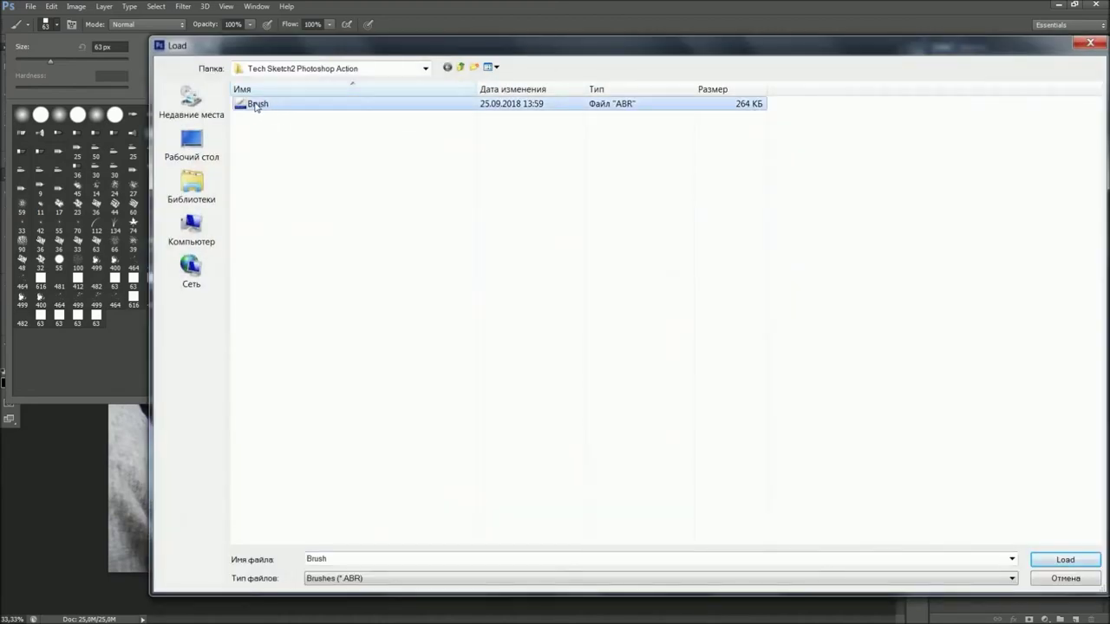
pyautogui.click(1042, 562)
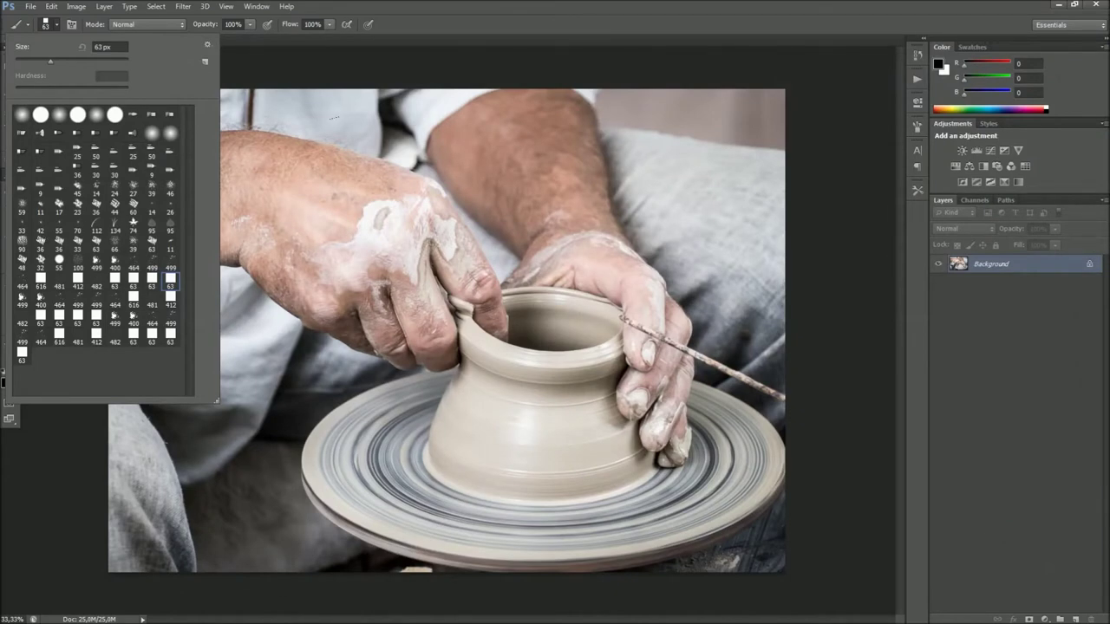
pyautogui.click(456, 18)
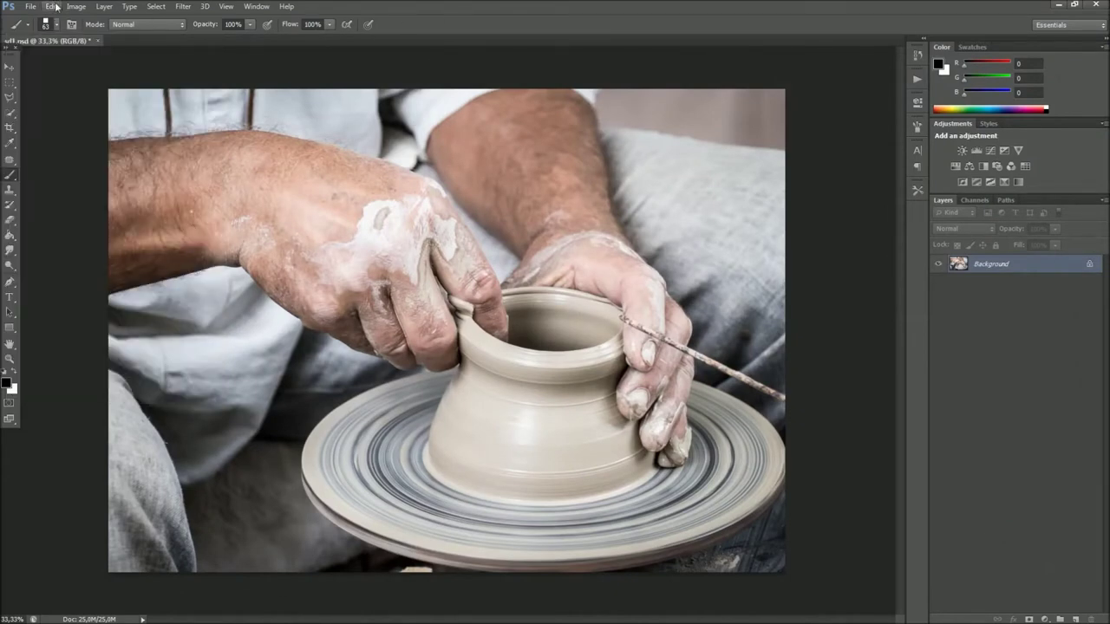
# Use the Preset Manager to load Pattern.pat from the Tech Sketch2 folder into Patterns.
pyautogui.click(54, 6)
pyautogui.moveTo(130, 425)
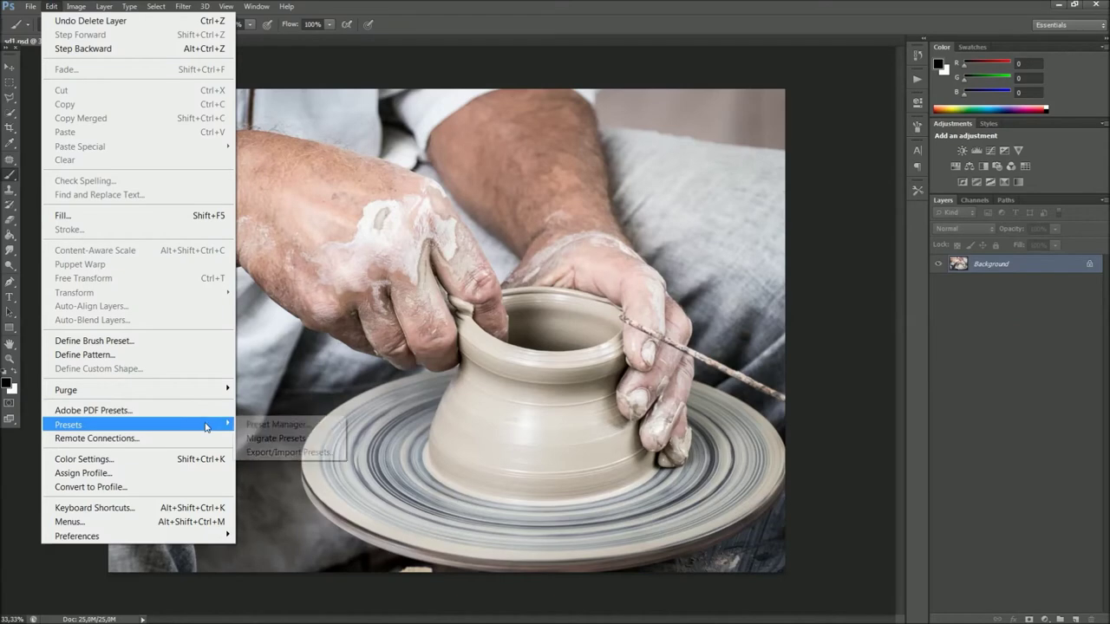
pyautogui.click(284, 428)
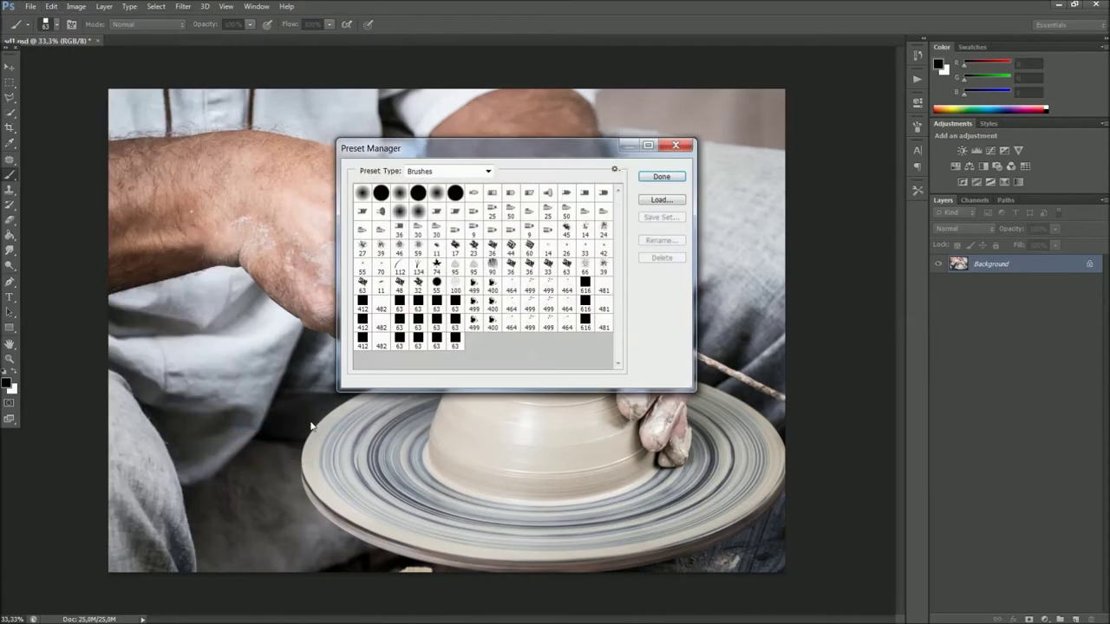
pyautogui.click(488, 171)
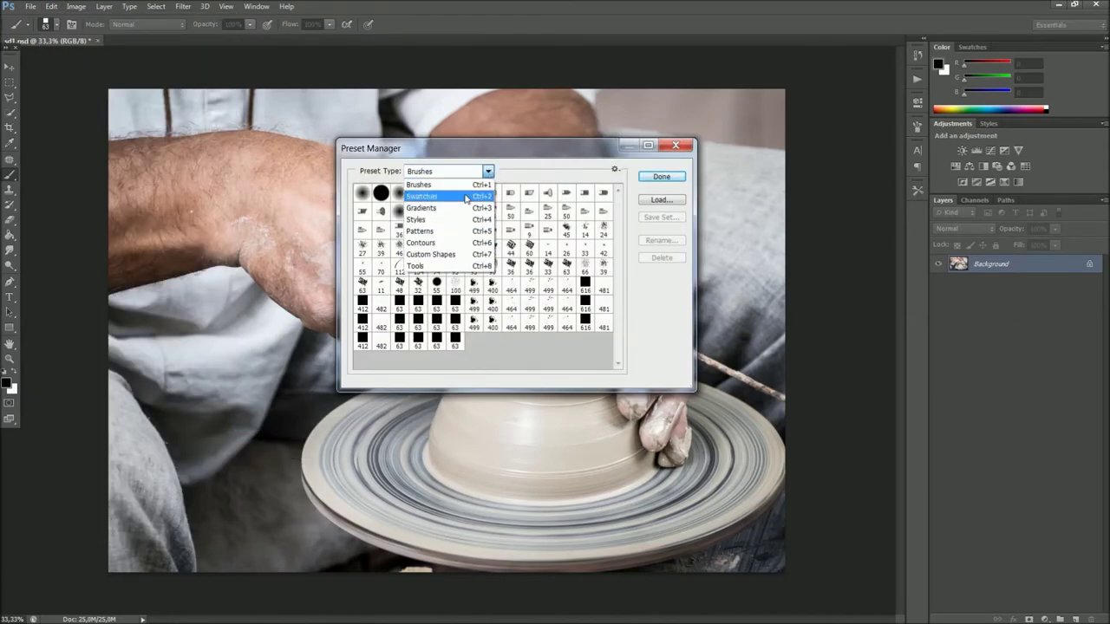
pyautogui.click(446, 232)
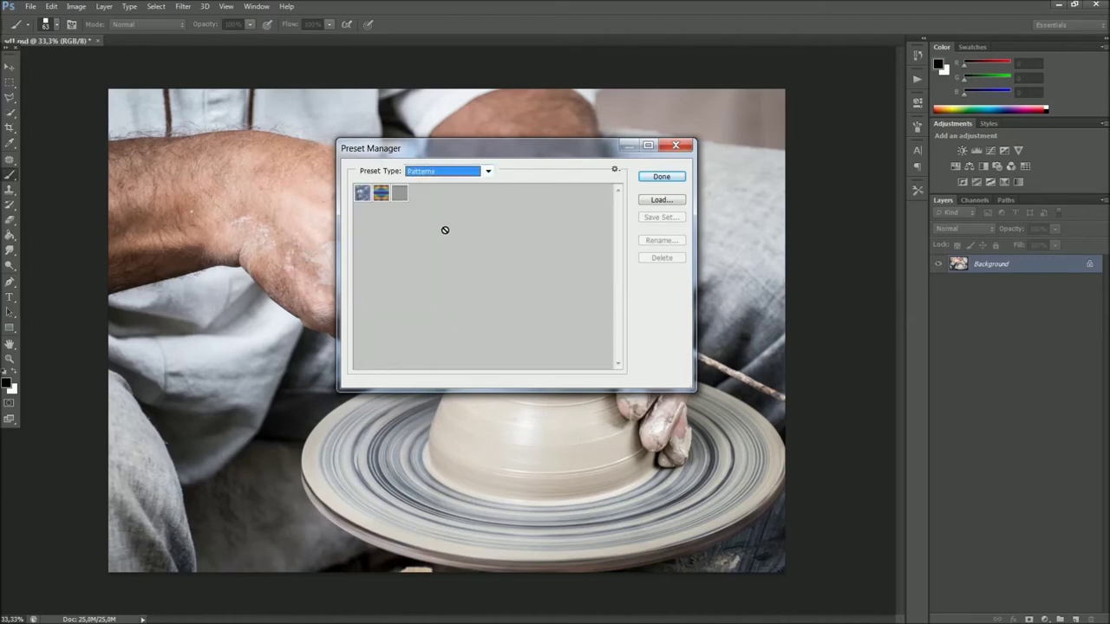
pyautogui.click(648, 201)
pyautogui.click(269, 106)
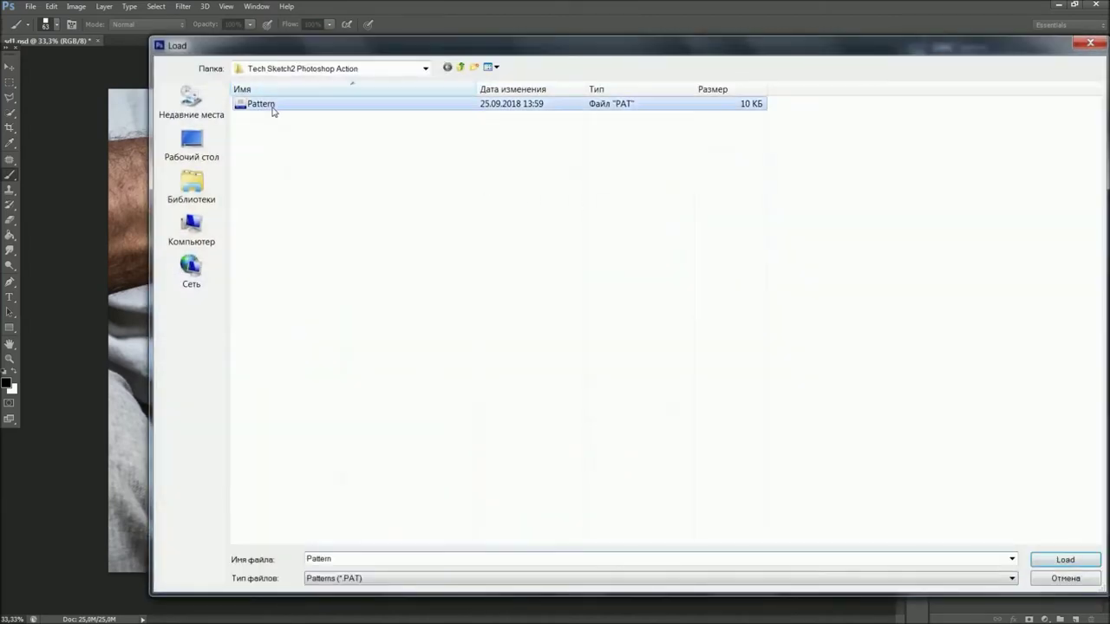
pyautogui.click(1041, 559)
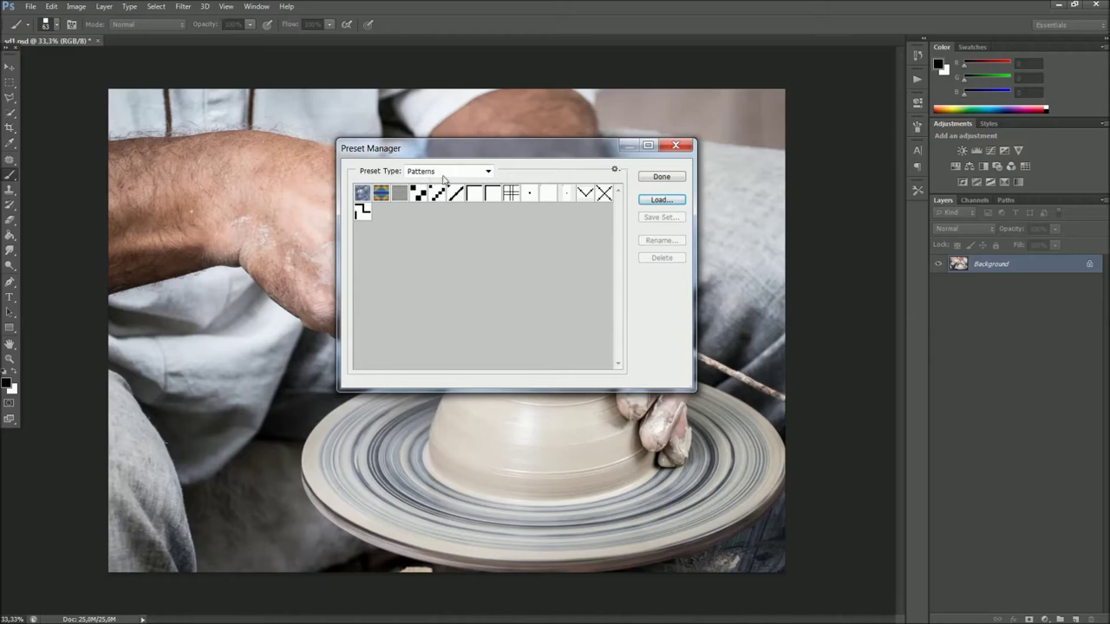
pyautogui.click(659, 176)
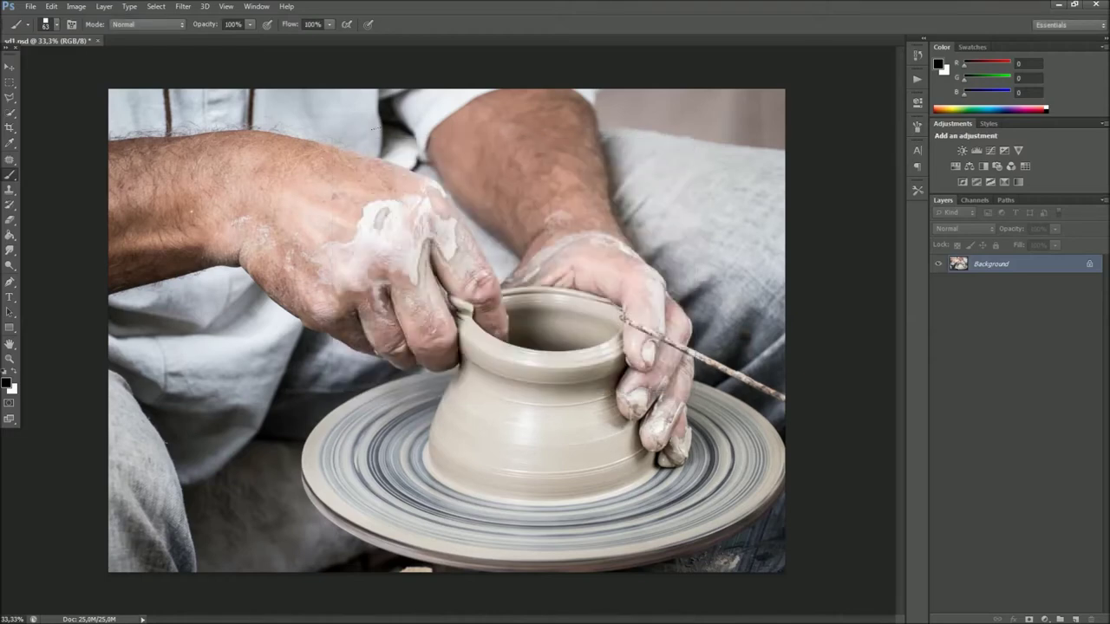
# Keep the image at 8 Bits/Channel and show the Actions panel.
pyautogui.click(76, 6)
pyautogui.moveTo(143, 20)
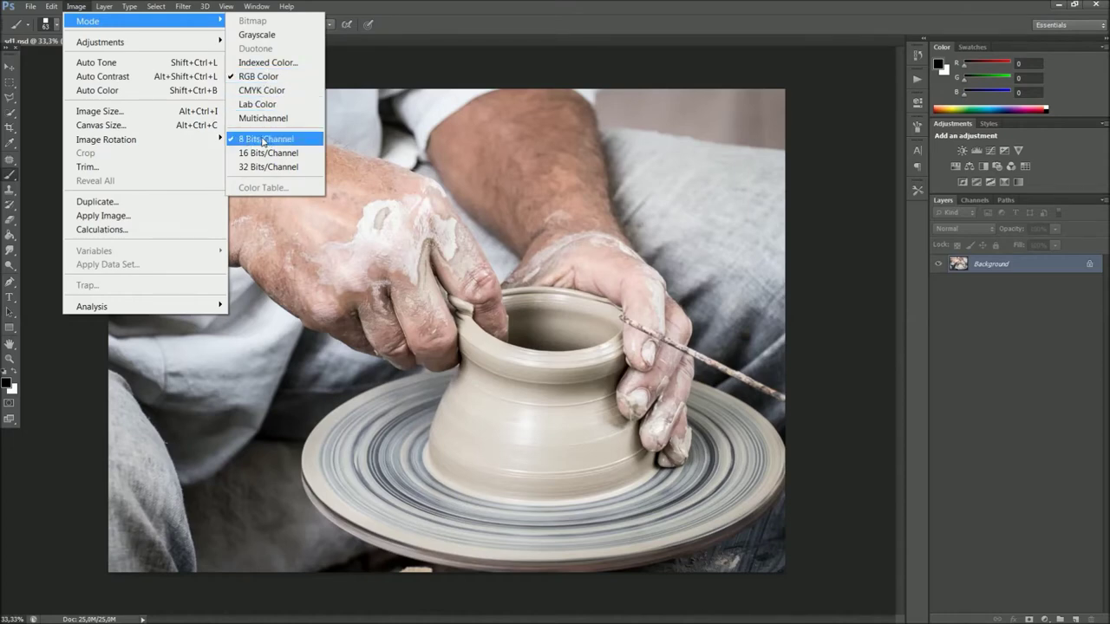
pyautogui.click(422, 15)
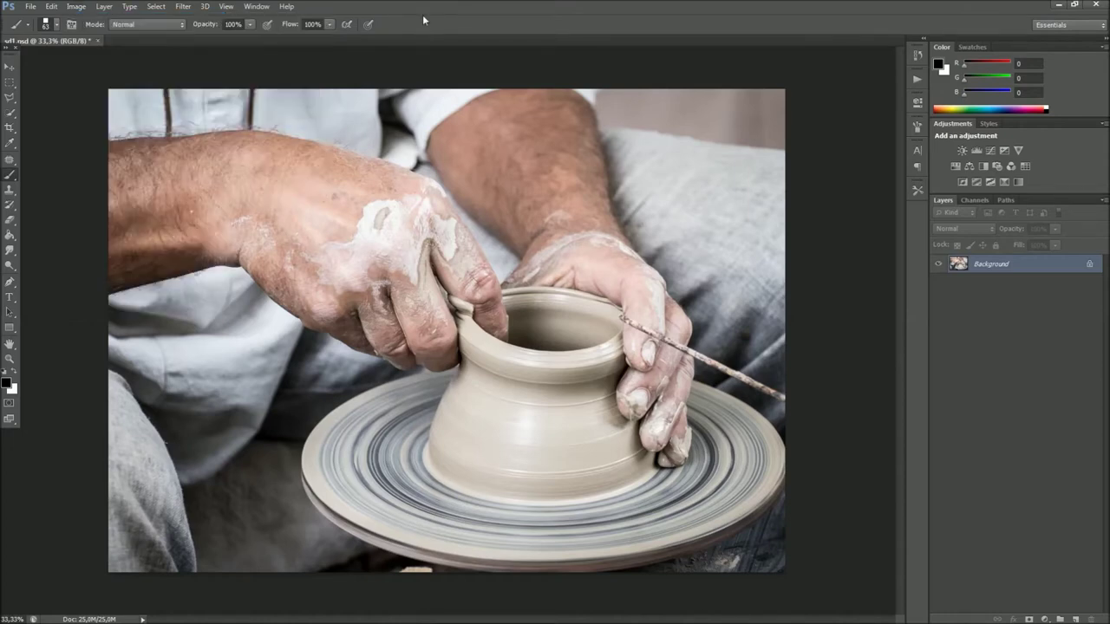
pyautogui.click(257, 7)
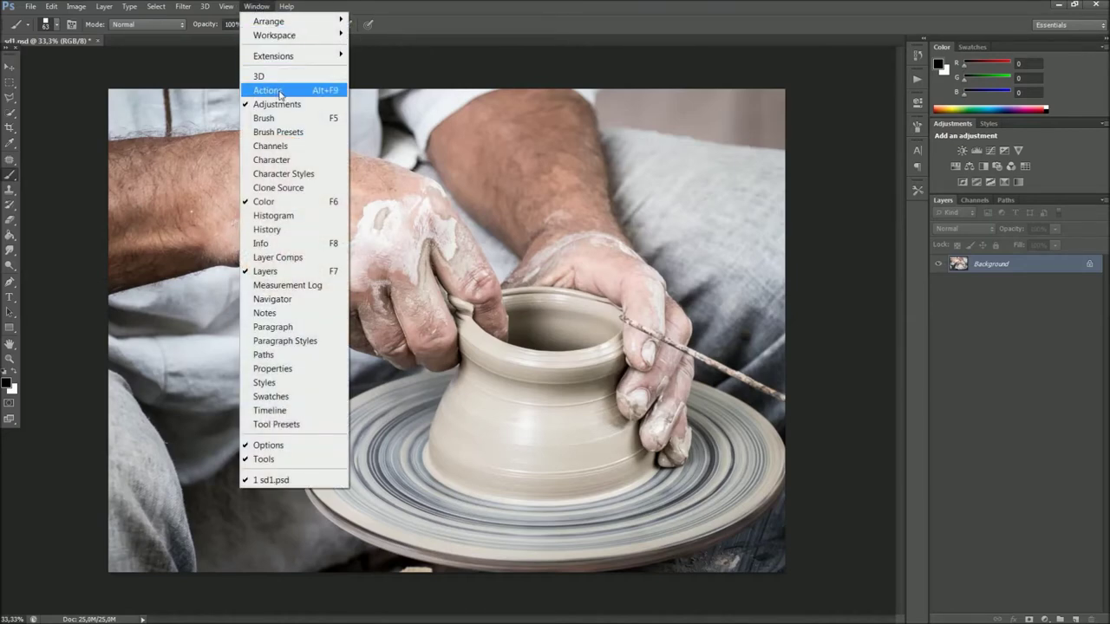
pyautogui.click(275, 91)
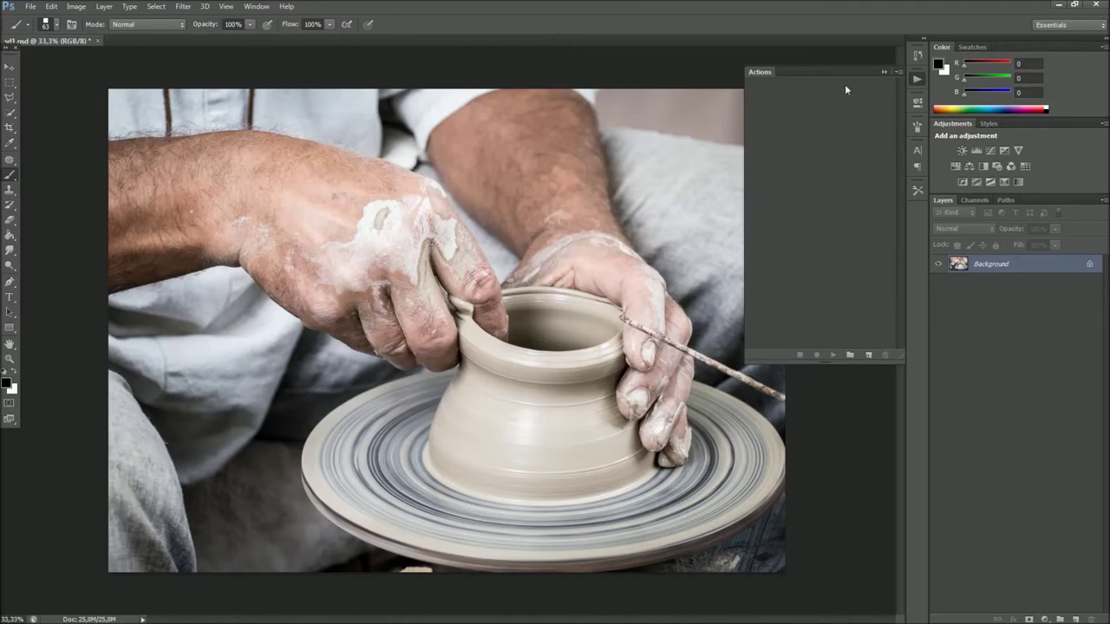
# Load the Tech Sketch2 action set and select its PLAY action.
pyautogui.click(899, 74)
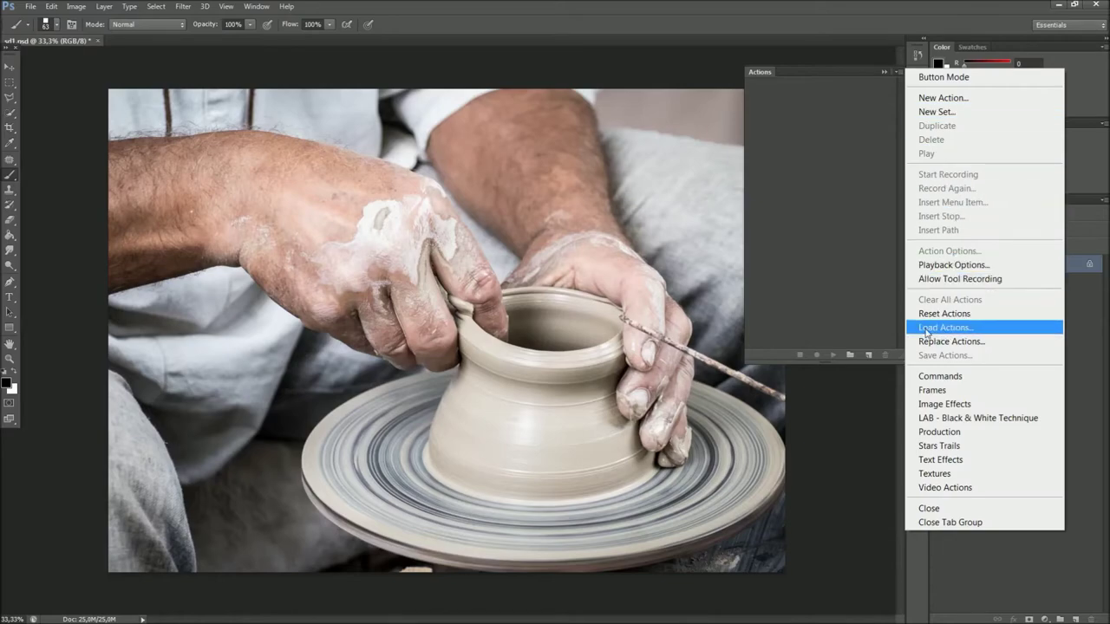
pyautogui.click(926, 328)
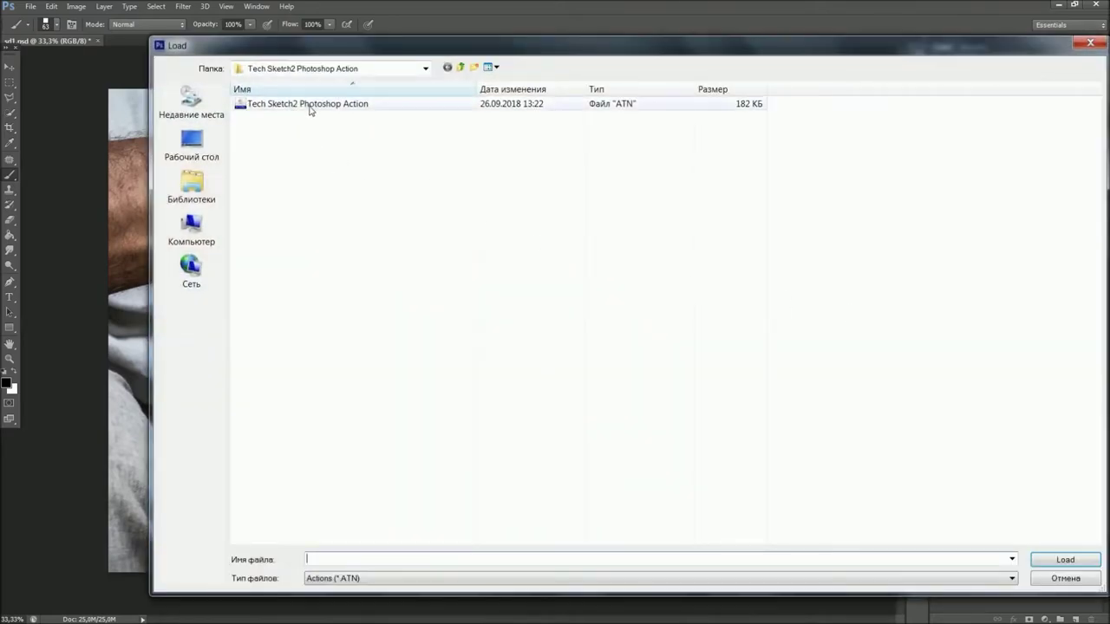
pyautogui.click(310, 105)
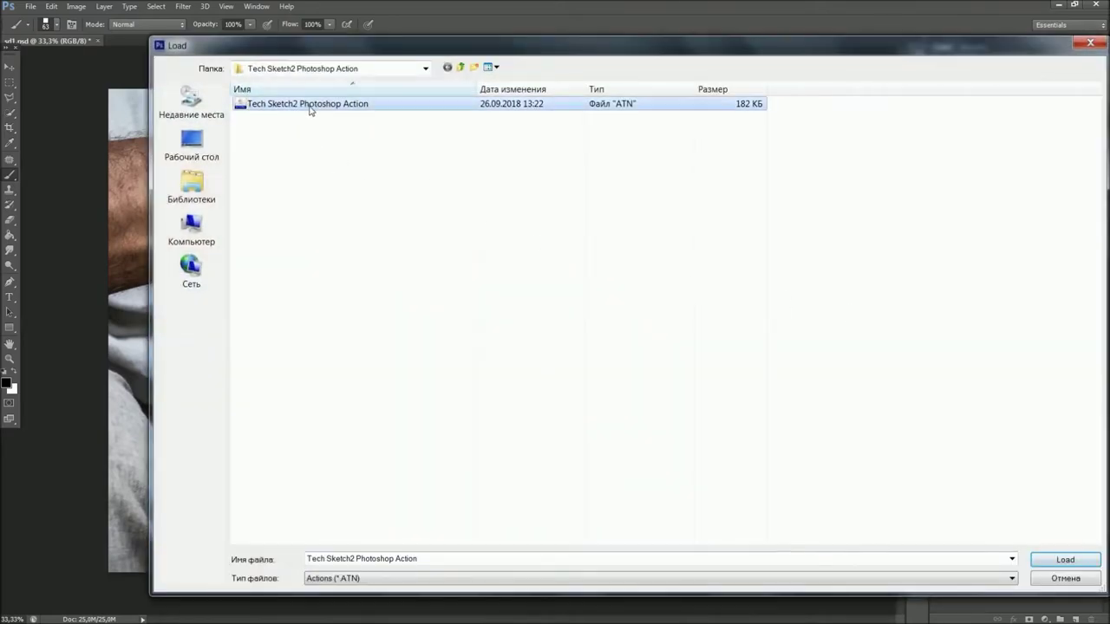
pyautogui.click(1064, 560)
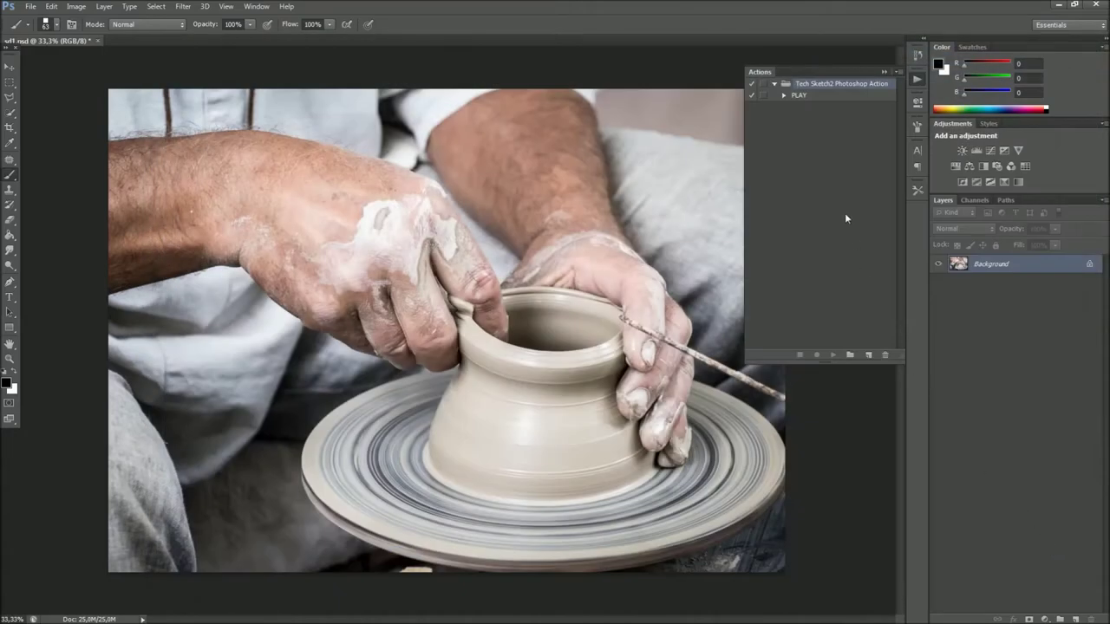
pyautogui.click(820, 95)
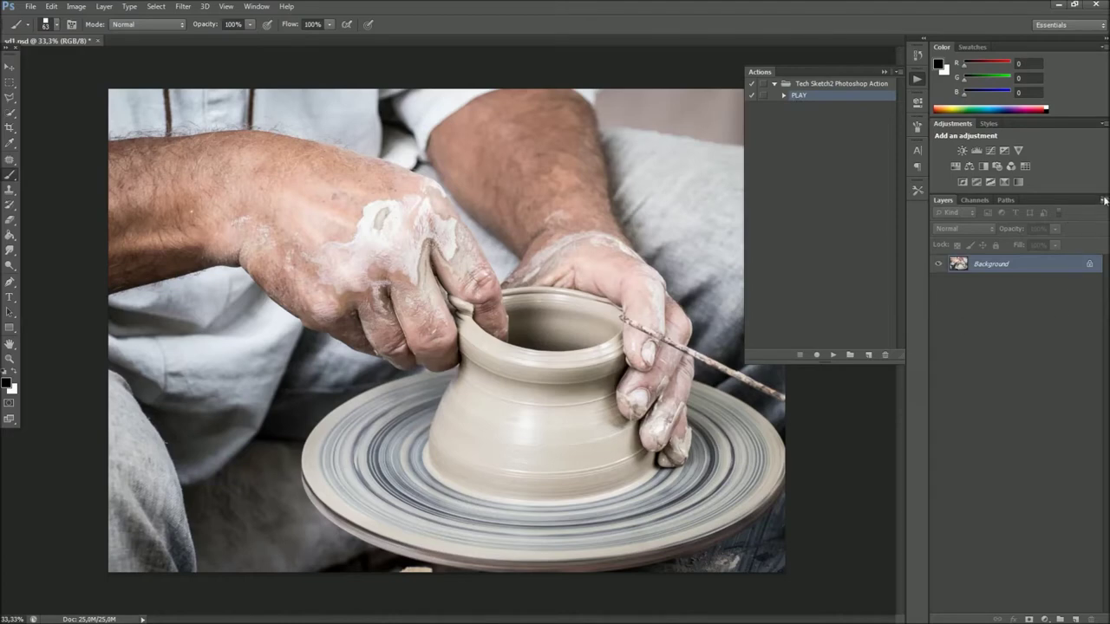
pyautogui.click(1104, 200)
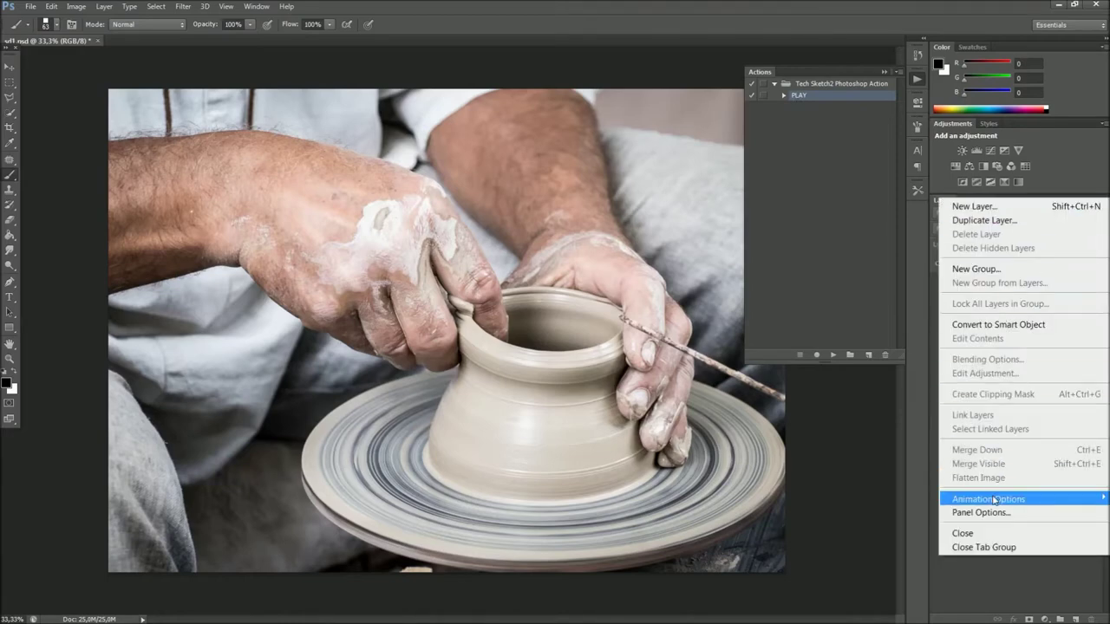
# Adjust the Layers panel options, then add a new layer named 'brush' above Background.
pyautogui.click(981, 515)
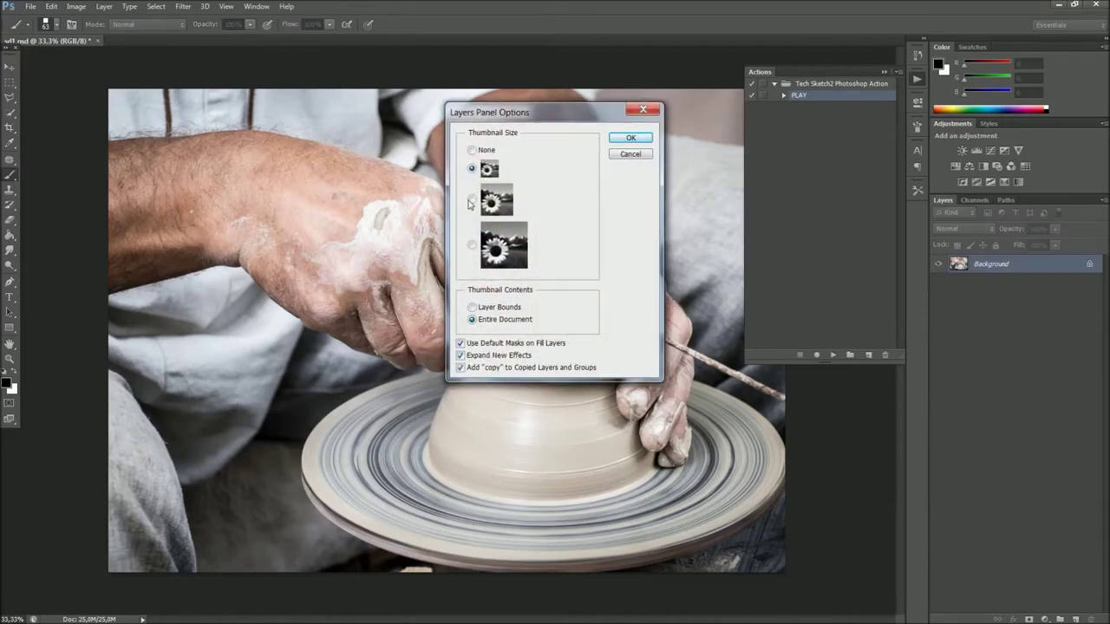
pyautogui.click(630, 137)
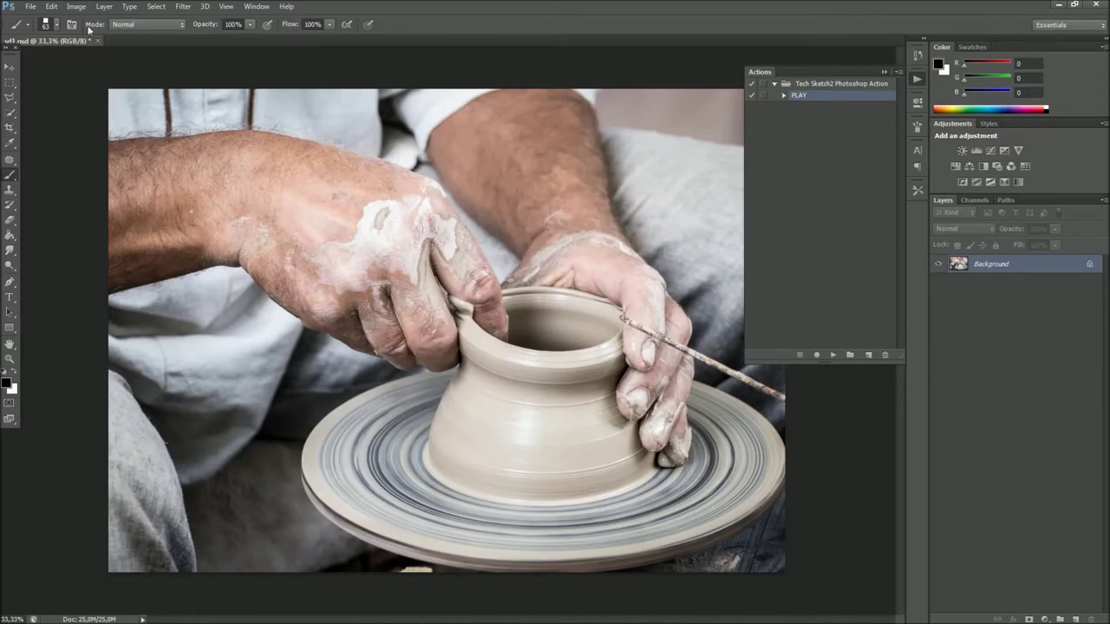
pyautogui.click(104, 6)
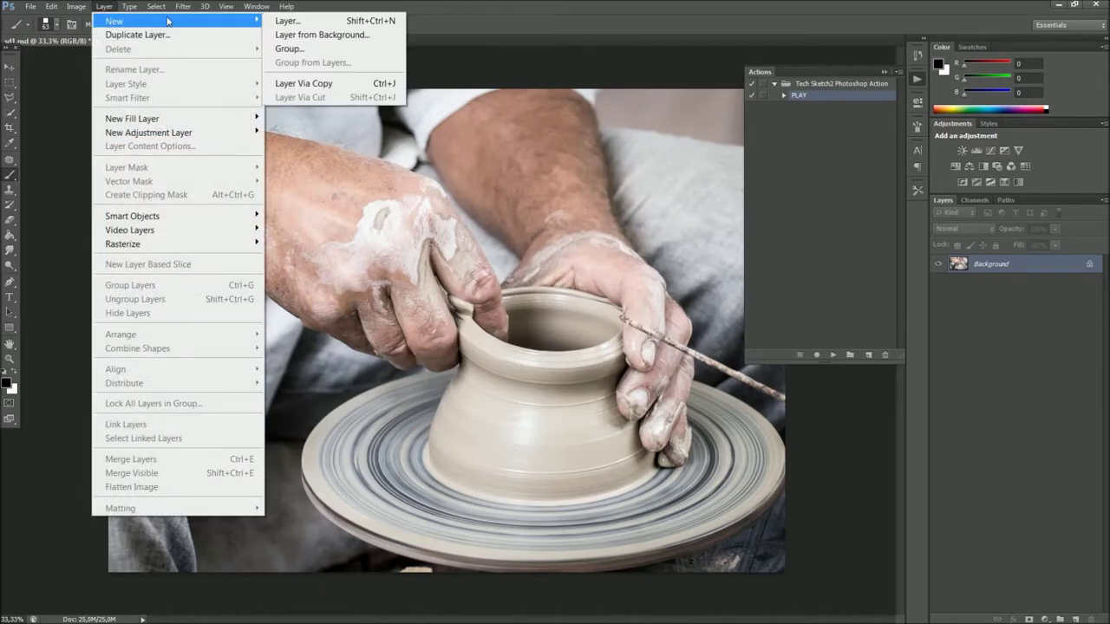
pyautogui.click(278, 22)
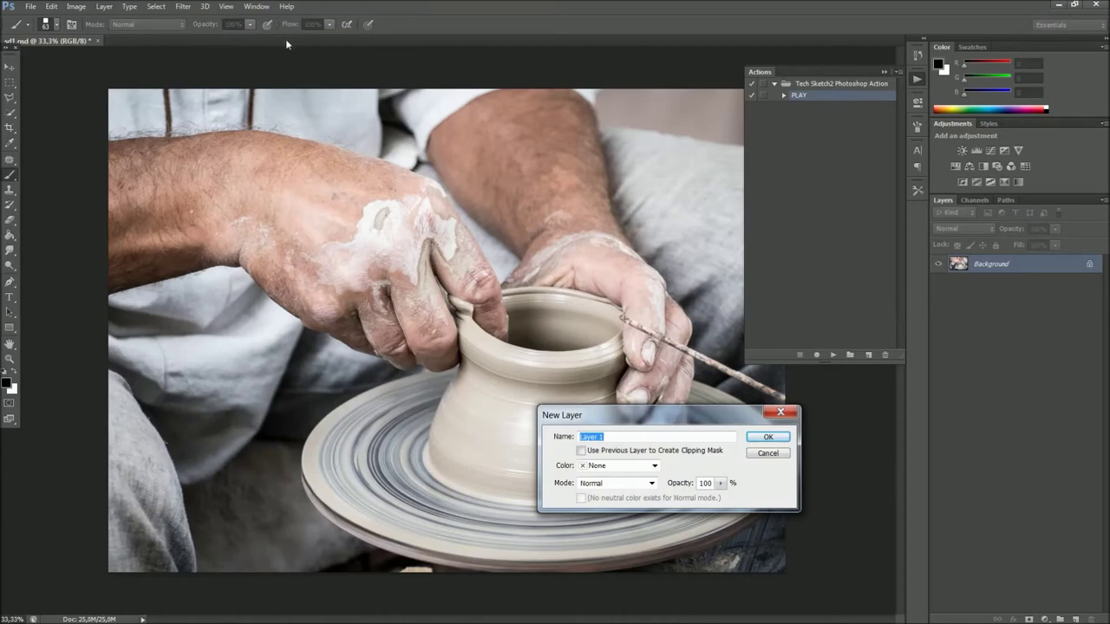
pyautogui.write('brush')
pyautogui.click(764, 437)
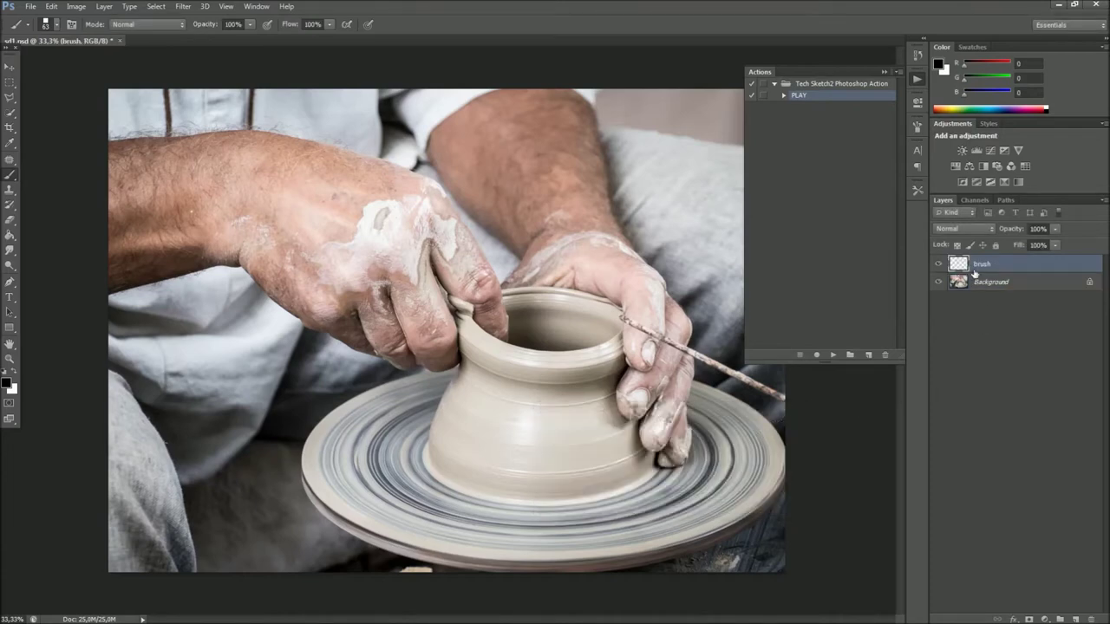
pyautogui.click(1033, 283)
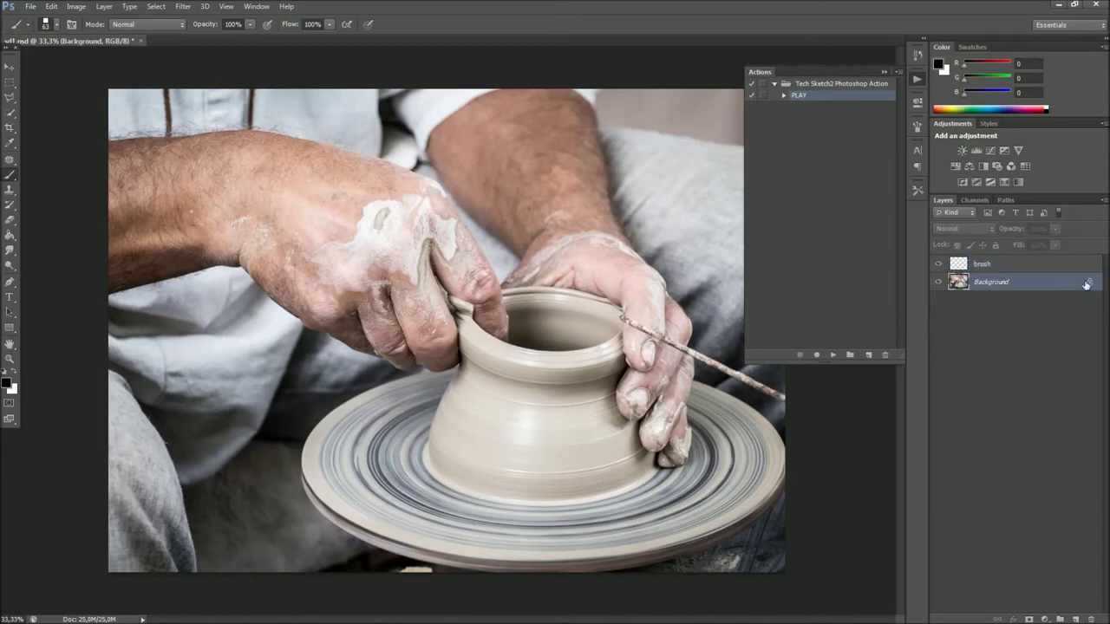
pyautogui.click(1016, 267)
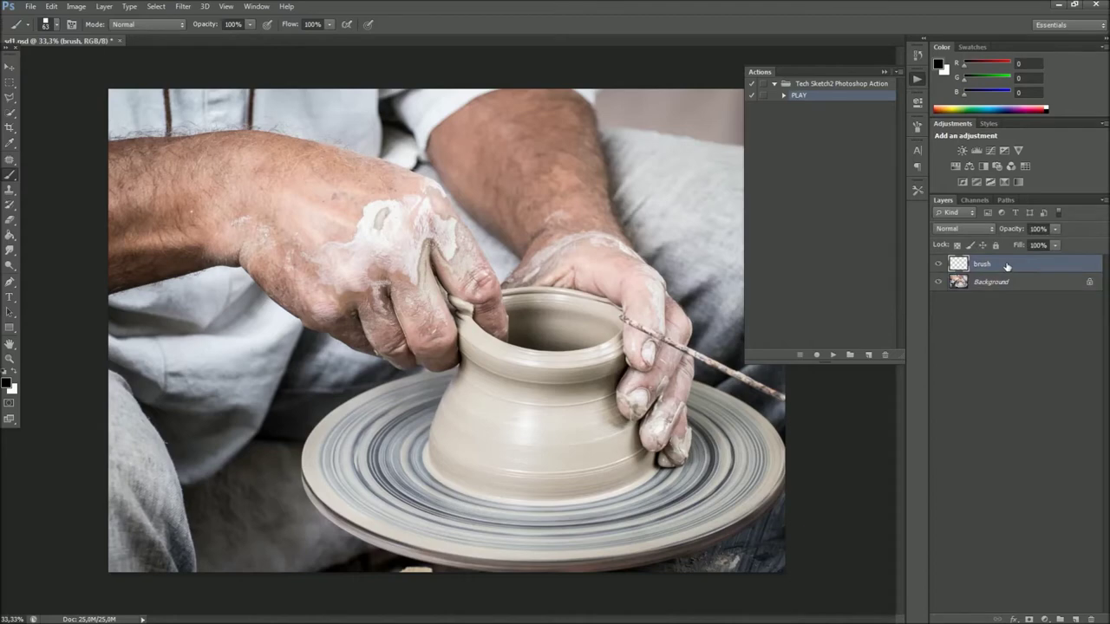
# Choose a soft round brush at 0% hardness sized 257 px.
pyautogui.click(55, 24)
pyautogui.click(23, 115)
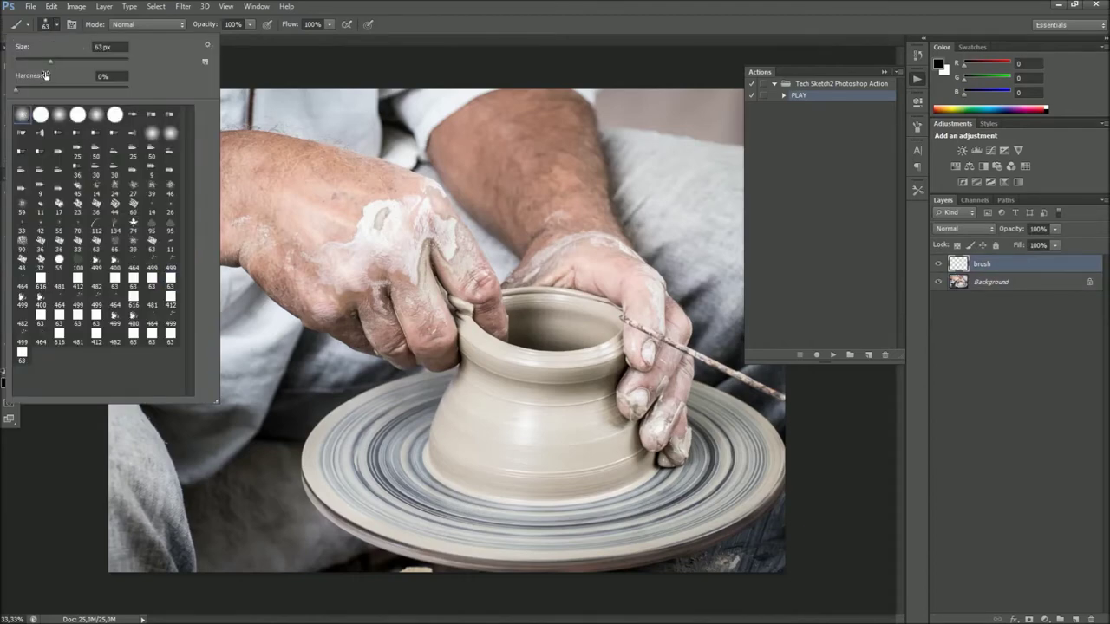
pyautogui.moveTo(77, 62); pyautogui.dragTo(107, 64)
pyautogui.moveTo(105, 62); pyautogui.dragTo(101, 63)
pyautogui.click(473, 19)
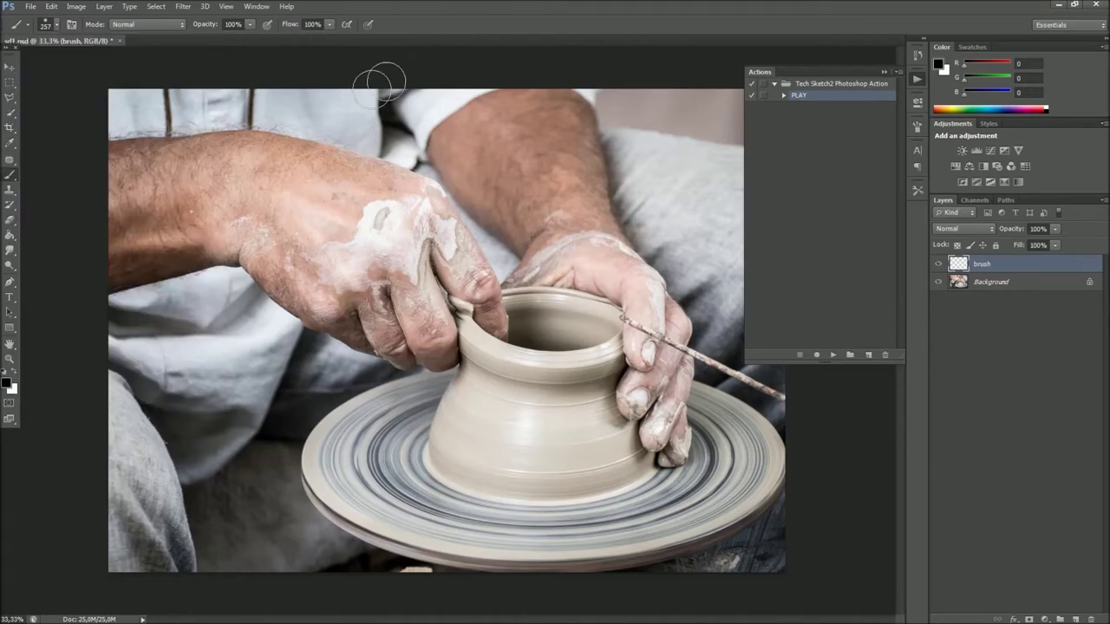
# Set the foreground to red (R 255) and paint over the pot, wheel and hands.
pyautogui.click(8, 381)
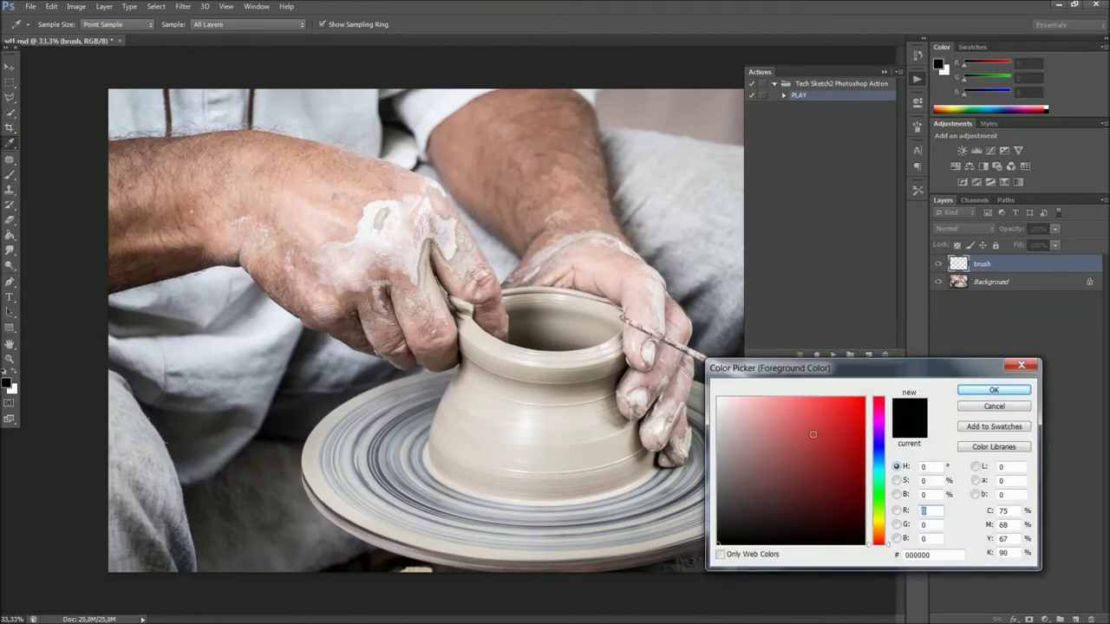
pyautogui.write('255')
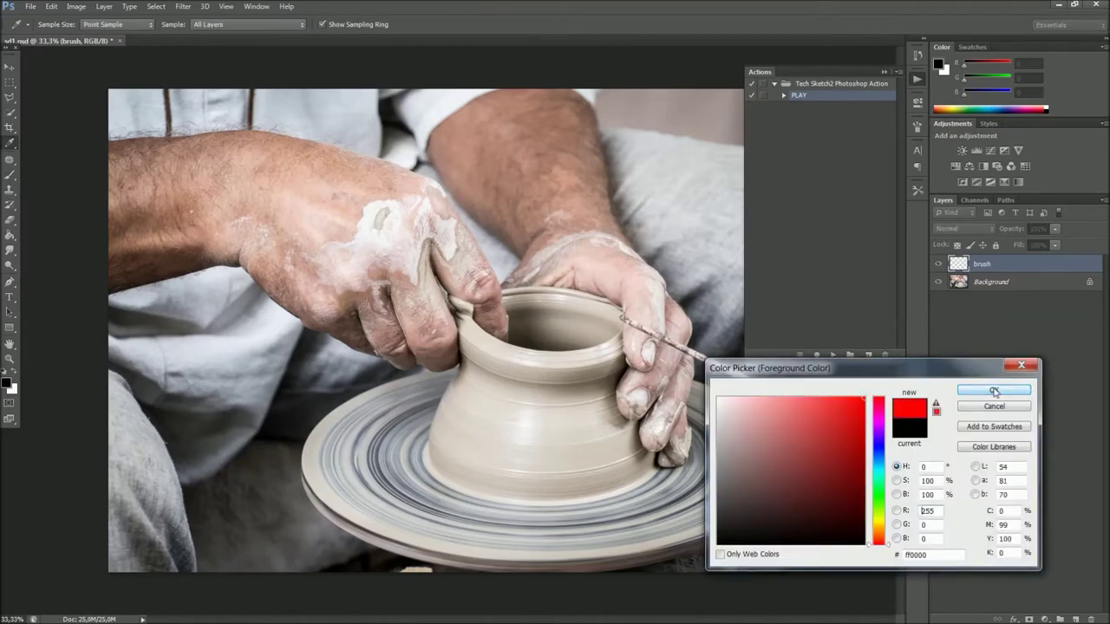
pyautogui.click(994, 391)
pyautogui.moveTo(528, 375); pyautogui.dragTo(487, 309)
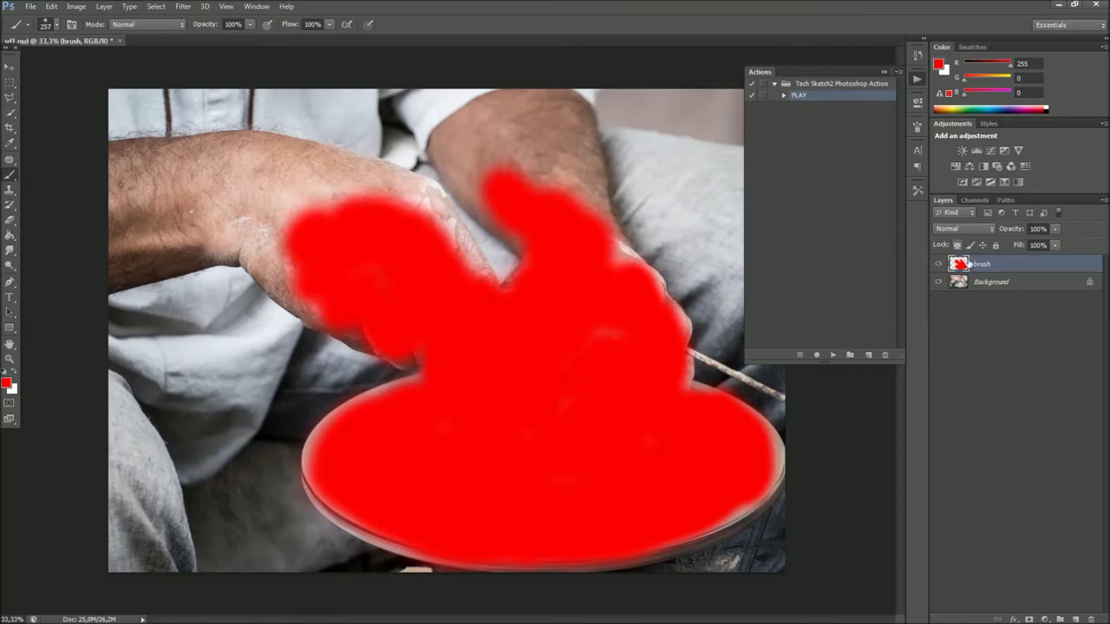
pyautogui.click(993, 284)
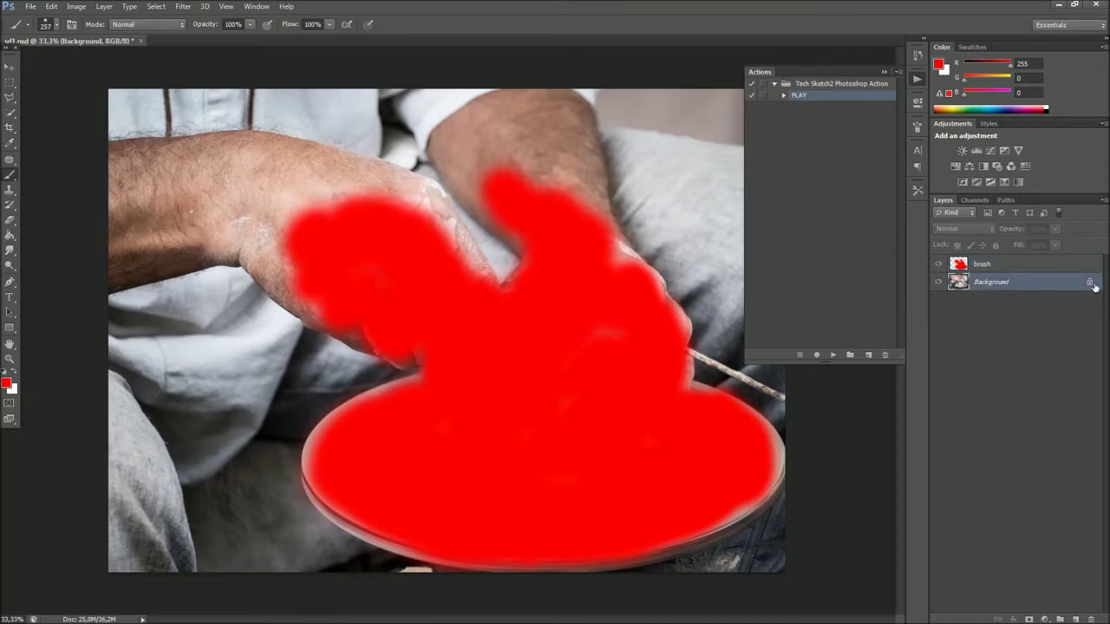
pyautogui.click(1015, 265)
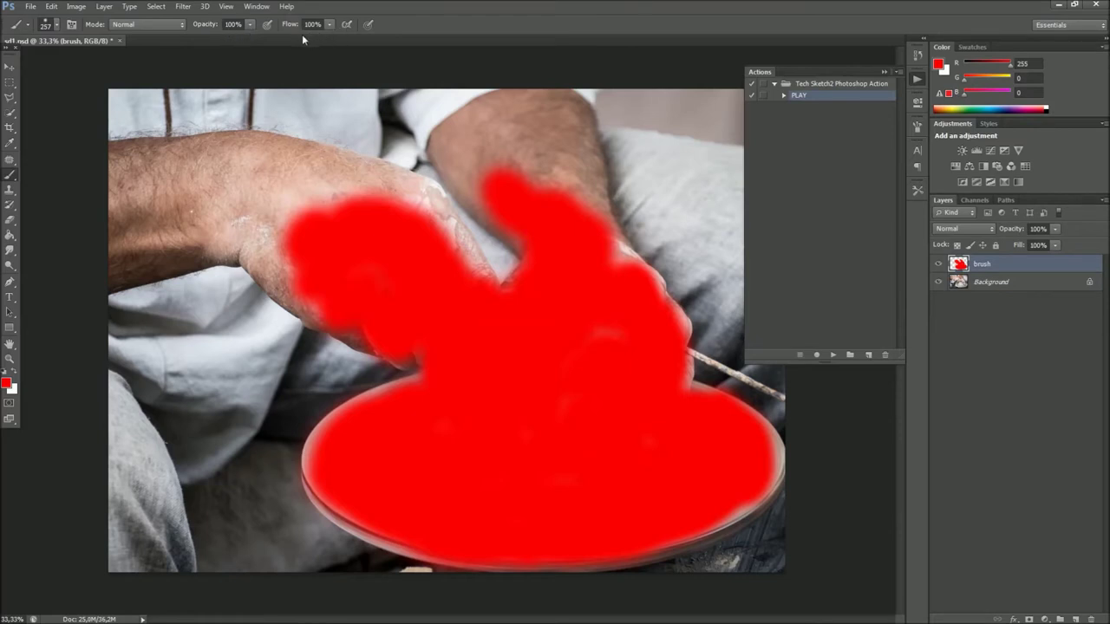
# Run the Tech Sketch2 PLAY action and collapse the four resulting layer groups.
pyautogui.click(833, 355)
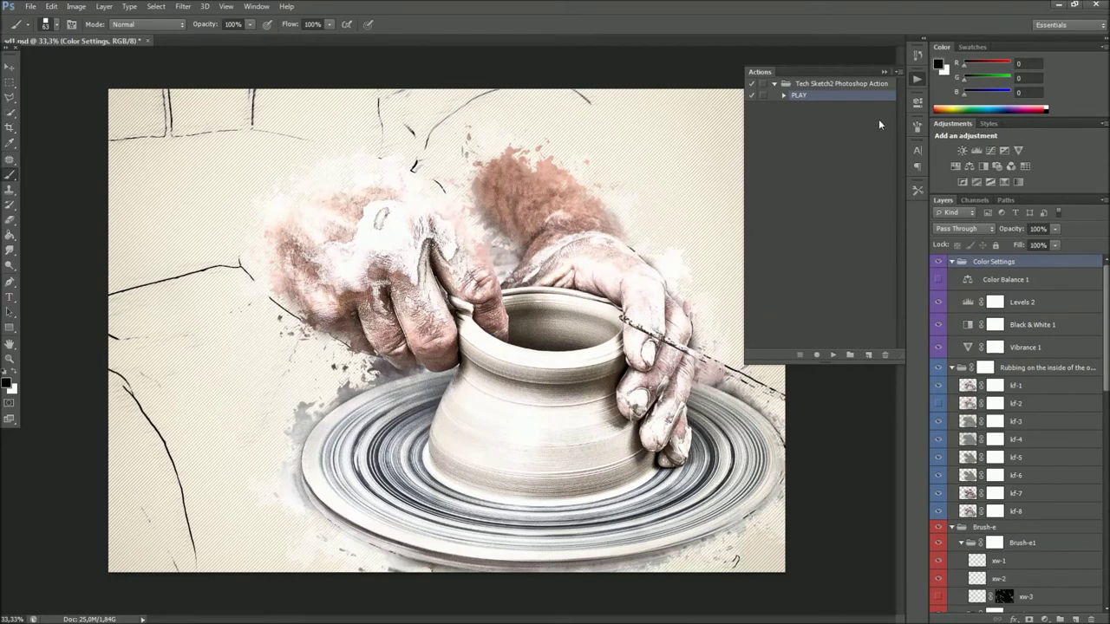
pyautogui.click(885, 72)
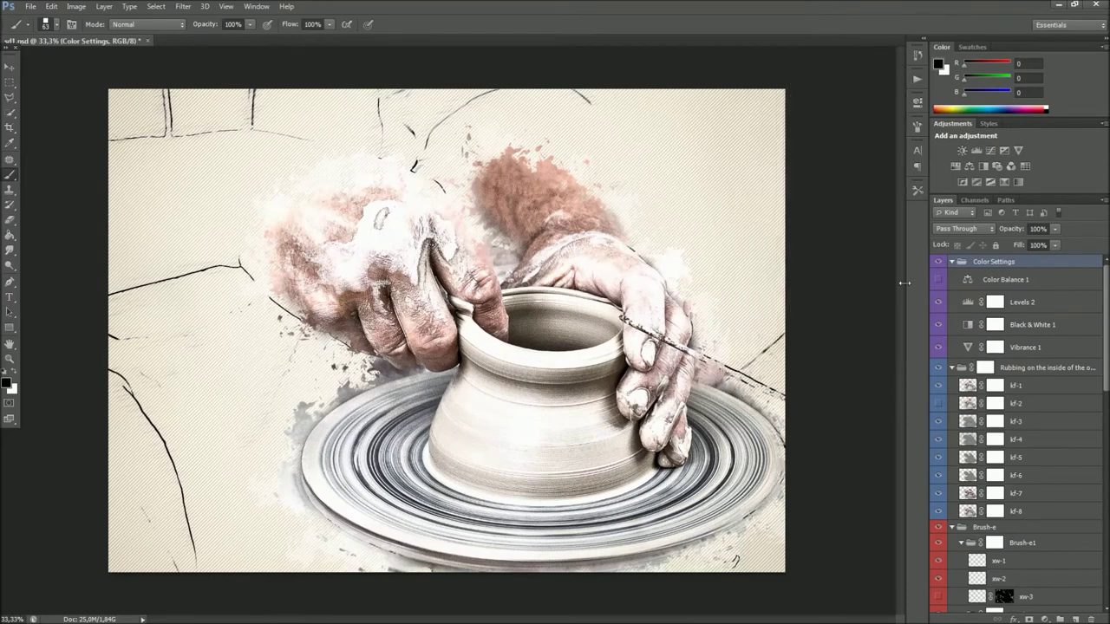
pyautogui.click(952, 262)
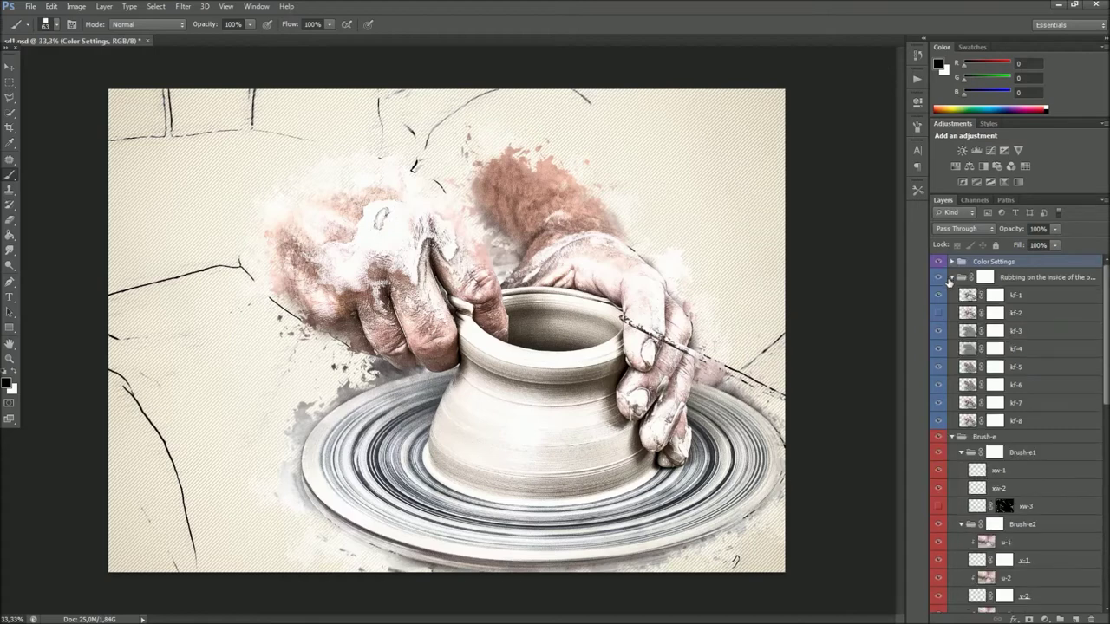
pyautogui.click(951, 277)
pyautogui.click(951, 293)
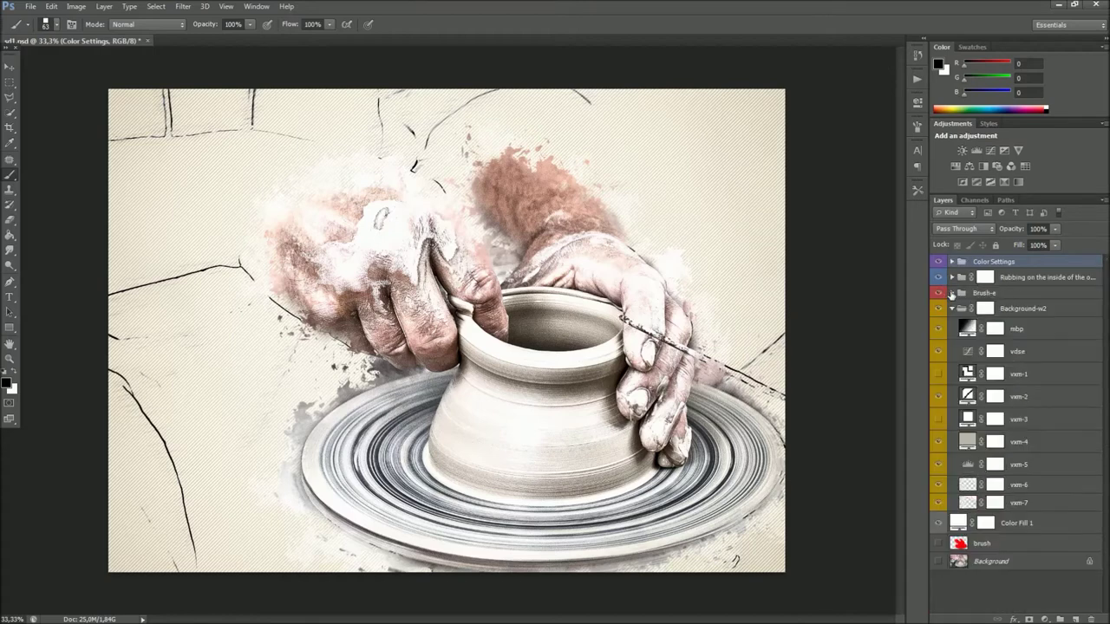
pyautogui.click(952, 309)
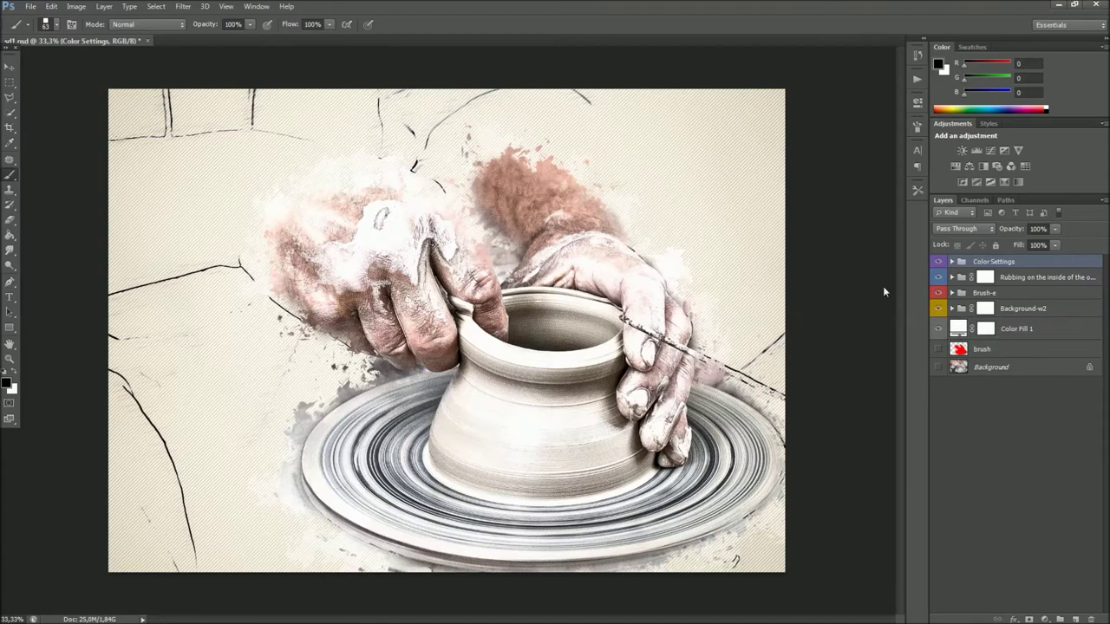
# With the Move tool, expand Color Settings and toggle Color Balance 1's visibility.
pyautogui.click(9, 67)
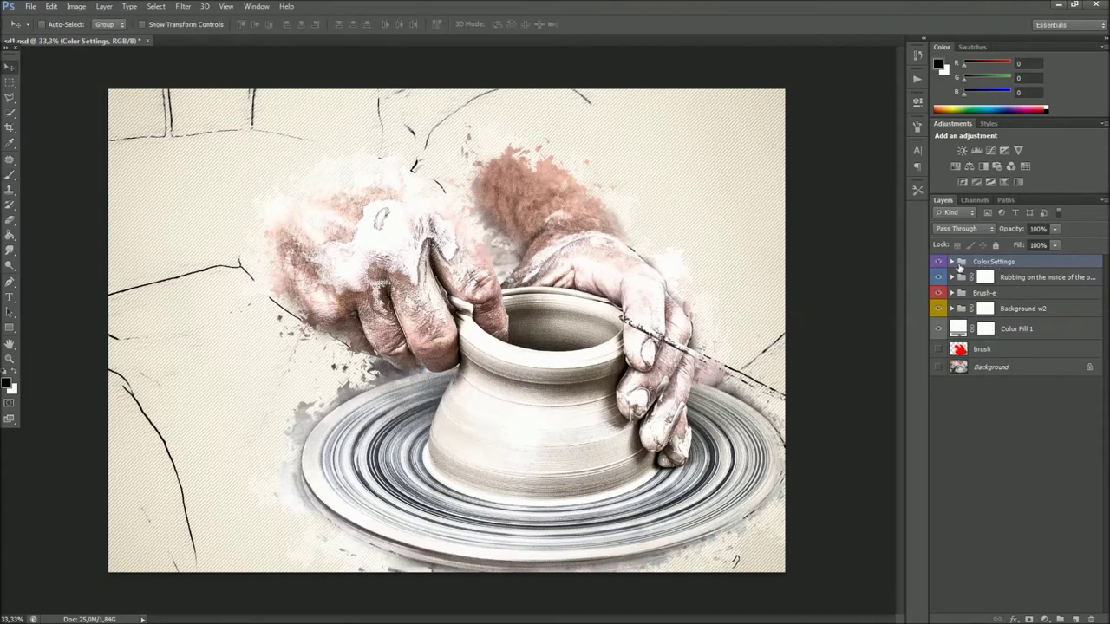
pyautogui.click(952, 262)
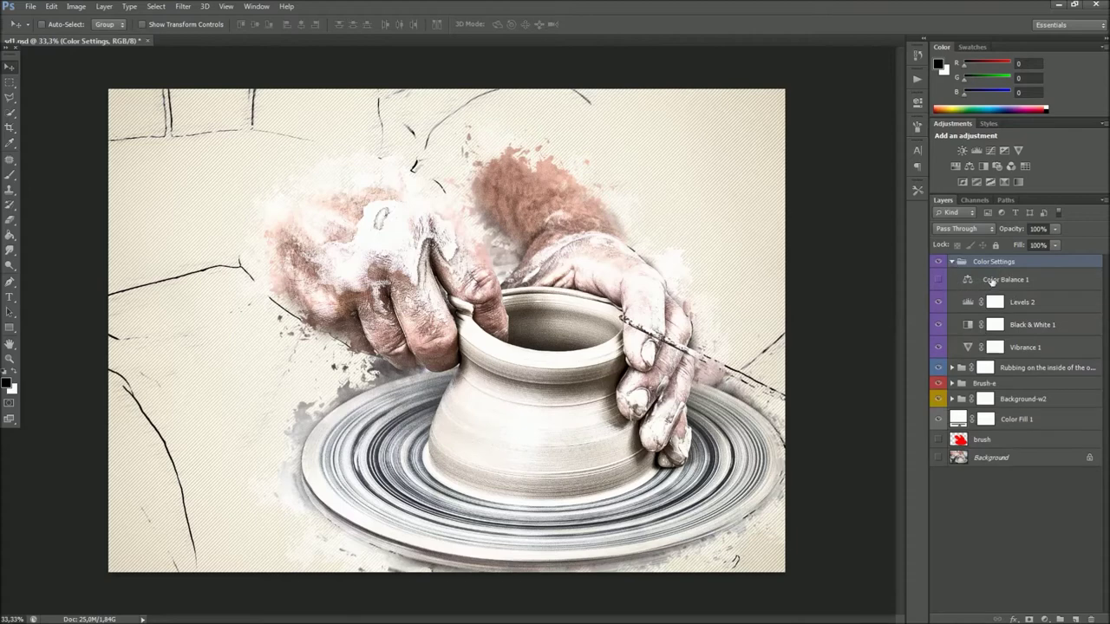
pyautogui.click(992, 281)
pyautogui.click(939, 281)
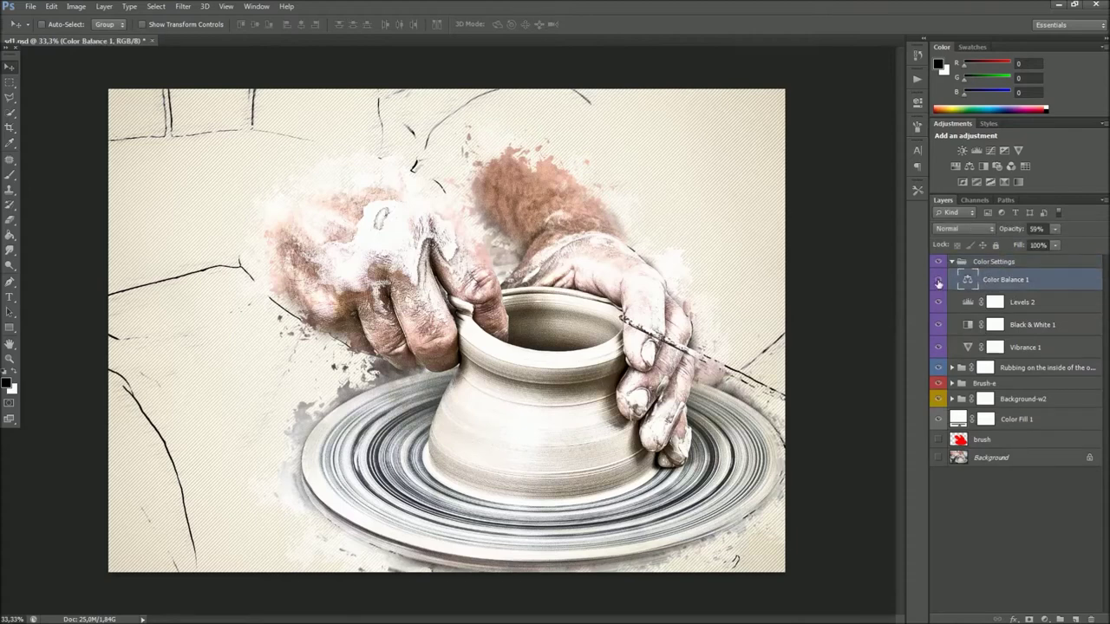
# Hide the Color Balance 1 adjustment after comparing it on and off.
pyautogui.click(938, 282)
pyautogui.click(939, 282)
pyautogui.click(939, 282)
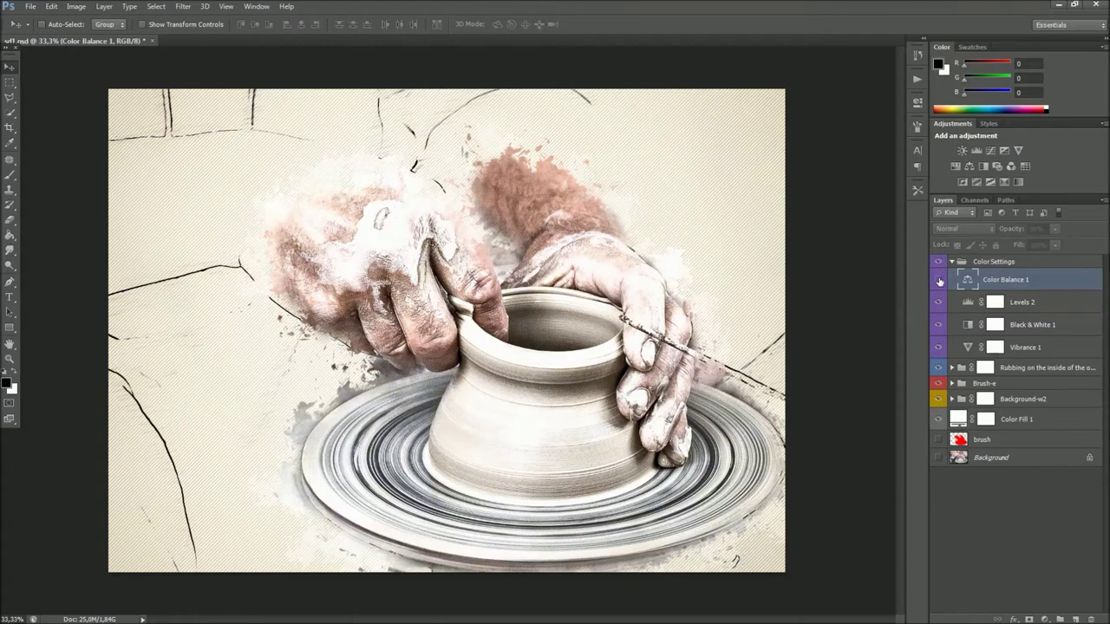
# Raise the Levels 2 black input level and set the white input to 218.
pyautogui.click(967, 304)
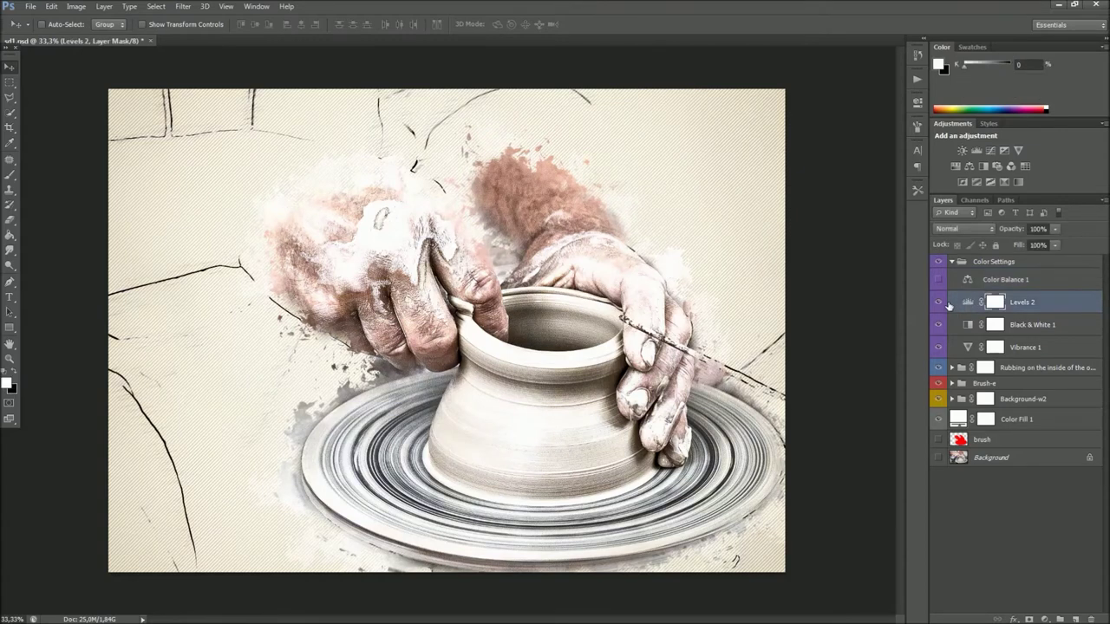
pyautogui.doubleClick(969, 303)
pyautogui.moveTo(871, 220); pyautogui.dragTo(874, 221)
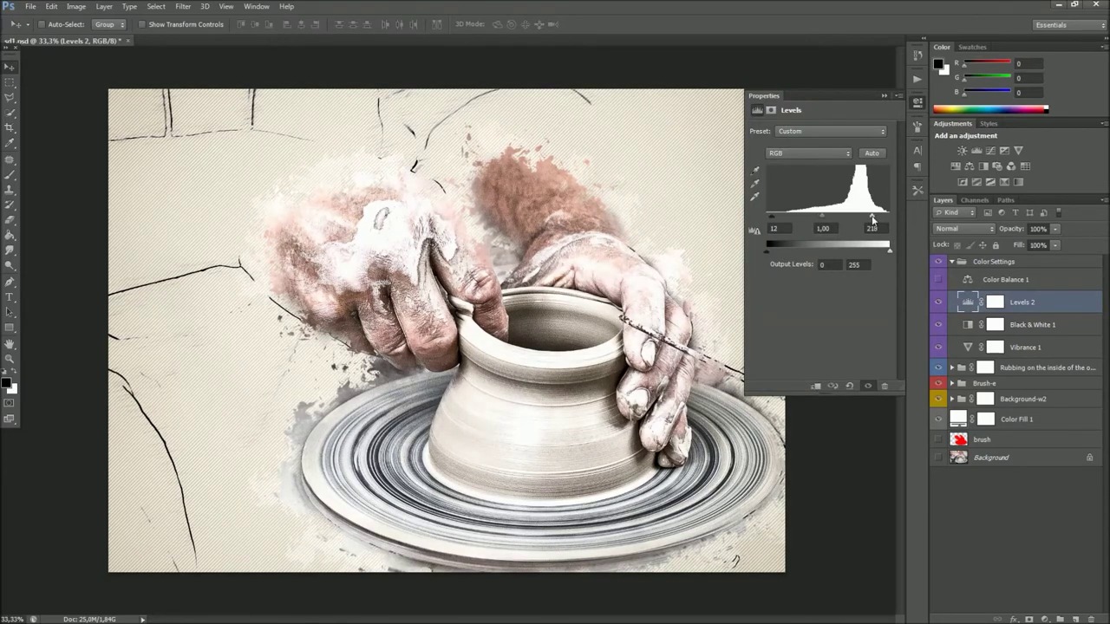
pyautogui.moveTo(770, 221)
pyautogui.mouseDown()
pyautogui.moveTo(758, 214)
pyautogui.moveTo(774, 220)
pyautogui.mouseUp()
# Set the Black & White 1 adjustment's opacity to 77%.
pyautogui.click(974, 326)
pyautogui.click(943, 325)
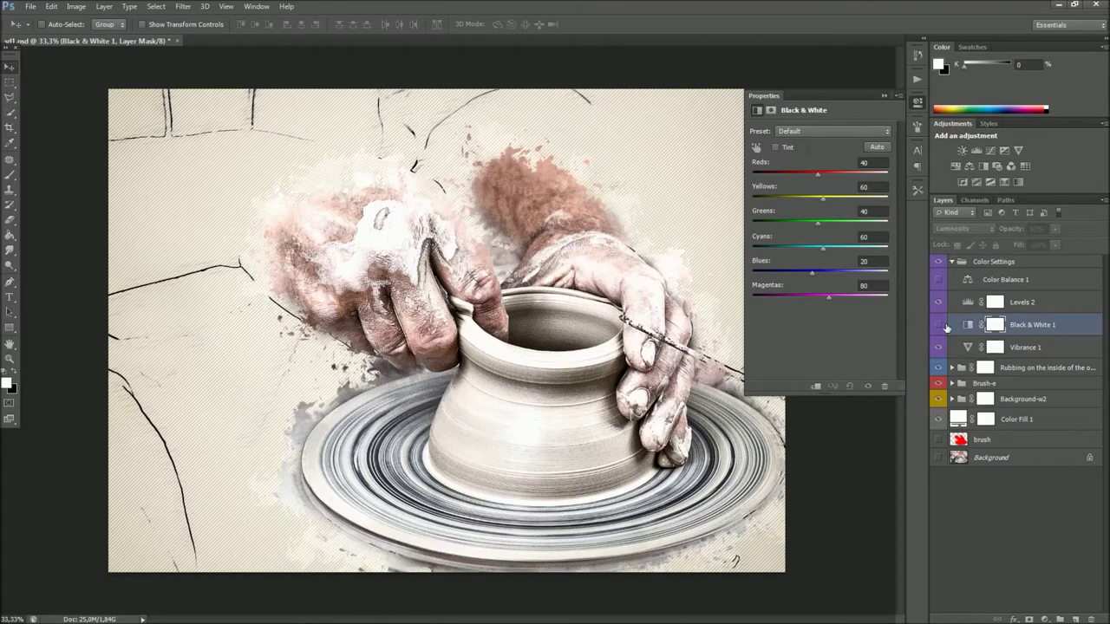
pyautogui.click(943, 326)
pyautogui.click(1056, 228)
pyautogui.moveTo(1056, 243); pyautogui.dragTo(1086, 247)
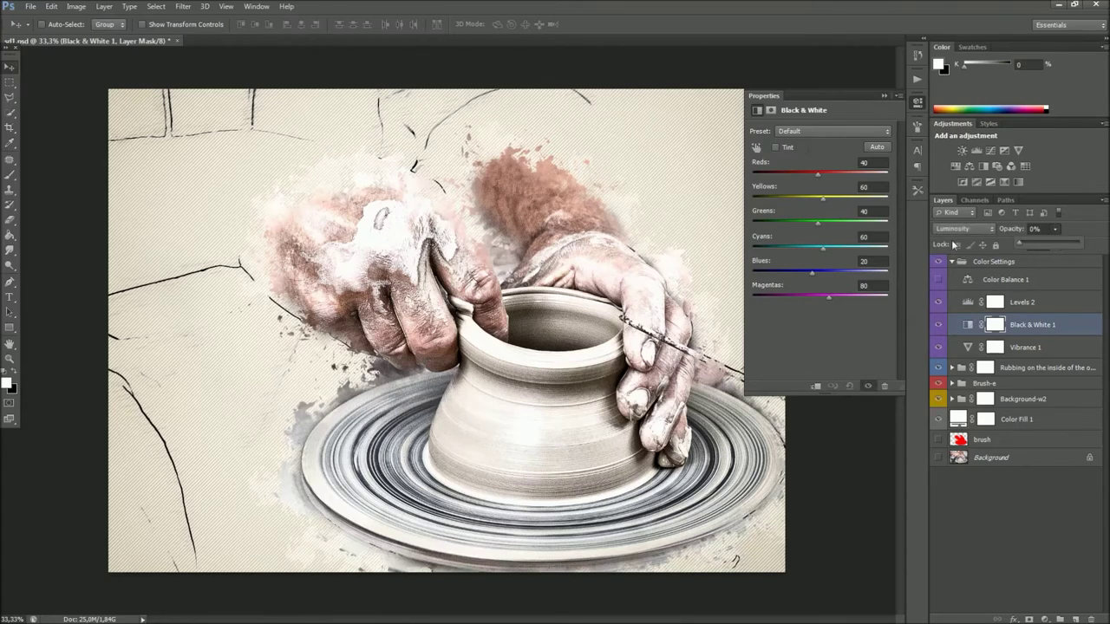
pyautogui.moveTo(1099, 245); pyautogui.dragTo(1064, 243)
# Tweak Black & White 1 Reds and Yellows (53), review Vibrance 1, collapse Color Settings.
pyautogui.moveTo(823, 178); pyautogui.dragTo(813, 178)
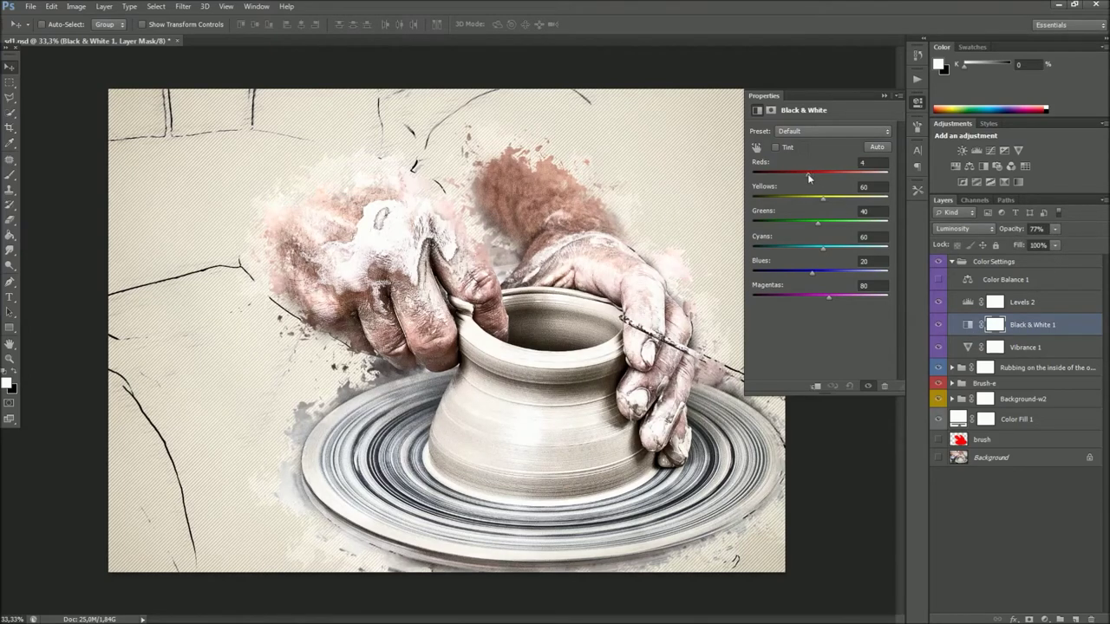
pyautogui.moveTo(806, 173)
pyautogui.mouseDown()
pyautogui.moveTo(820, 201)
pyautogui.moveTo(820, 173)
pyautogui.mouseUp()
pyautogui.click(969, 347)
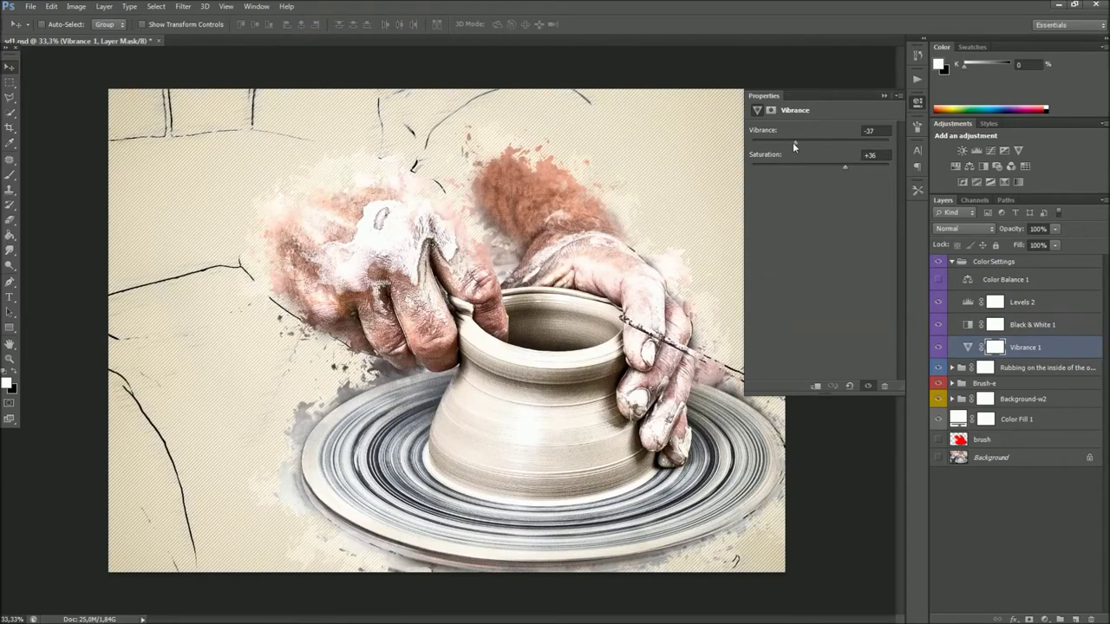
pyautogui.click(987, 260)
pyautogui.click(952, 261)
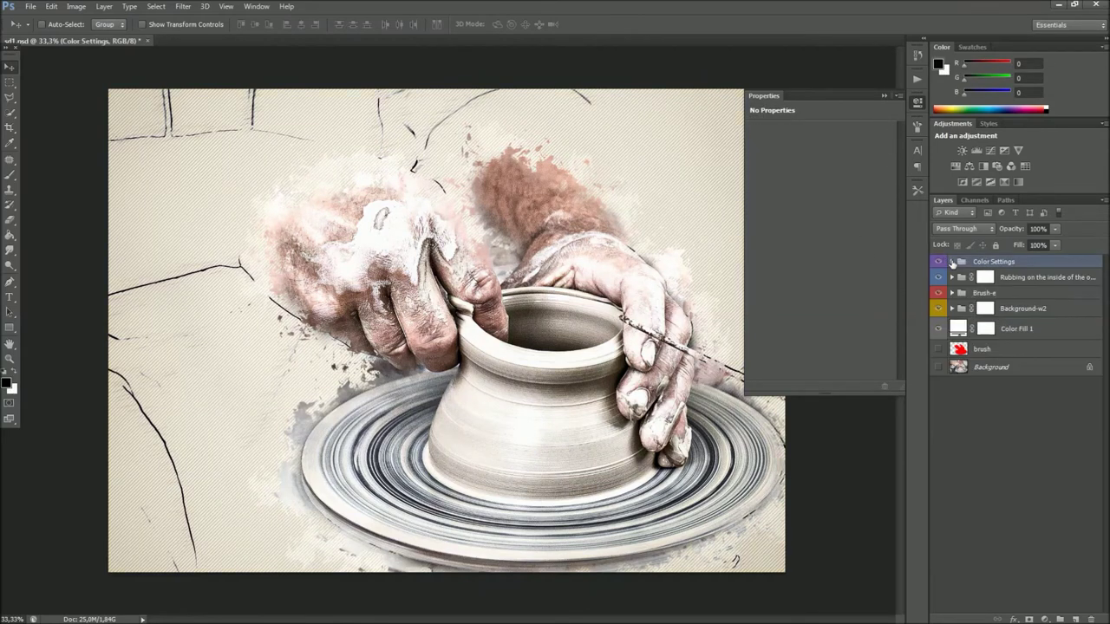
# Expand the rubbing group and adjust the kf-1 layer's opacity.
pyautogui.click(1006, 279)
pyautogui.click(952, 277)
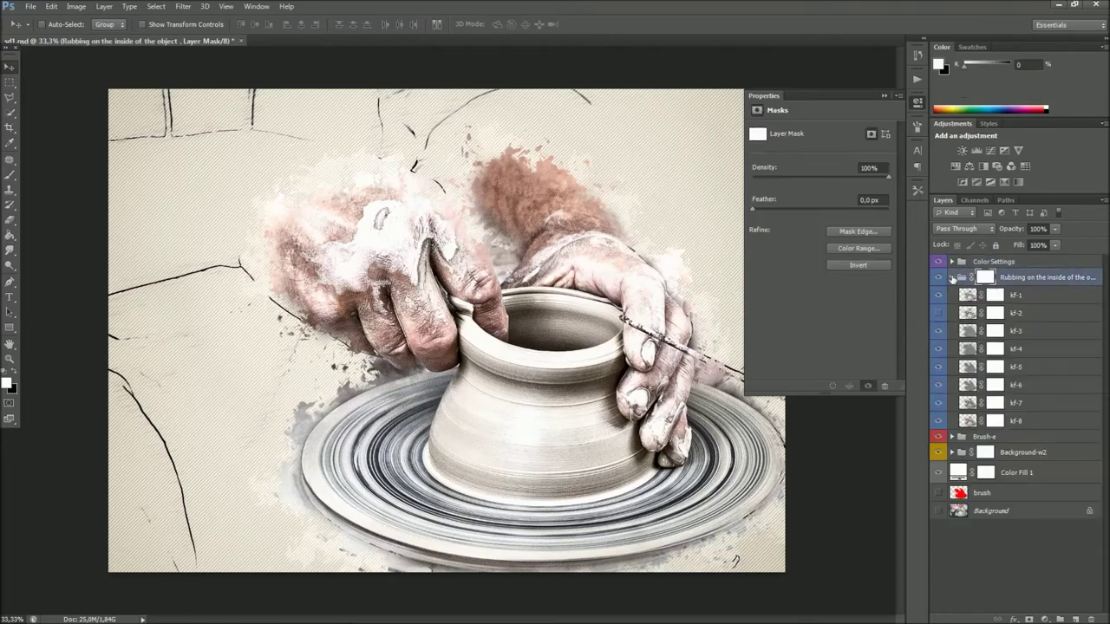
pyautogui.click(970, 296)
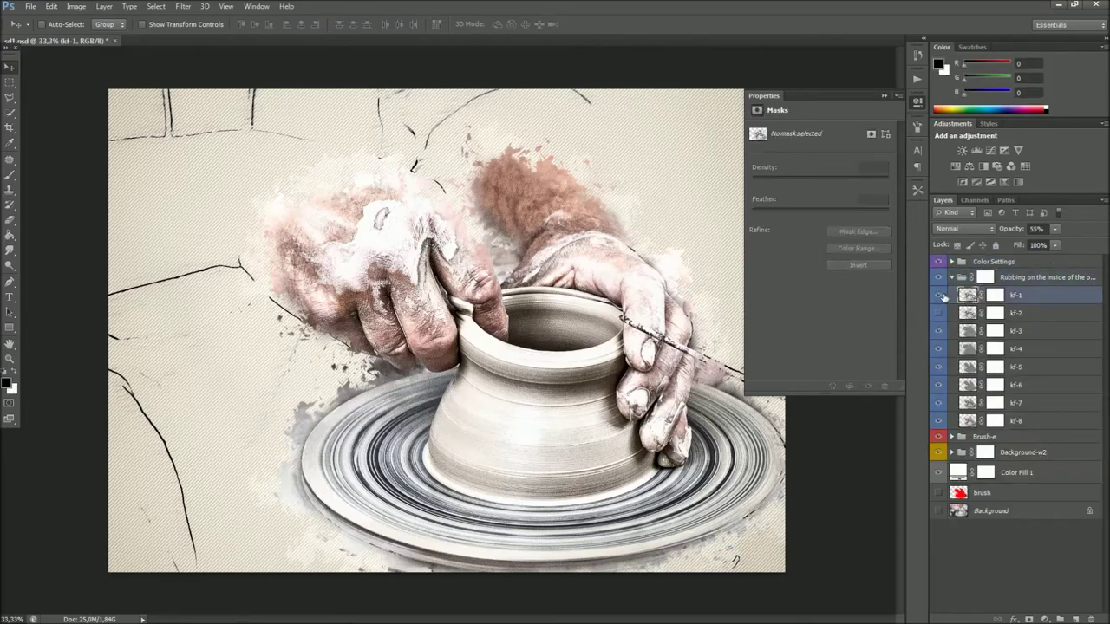
pyautogui.click(940, 296)
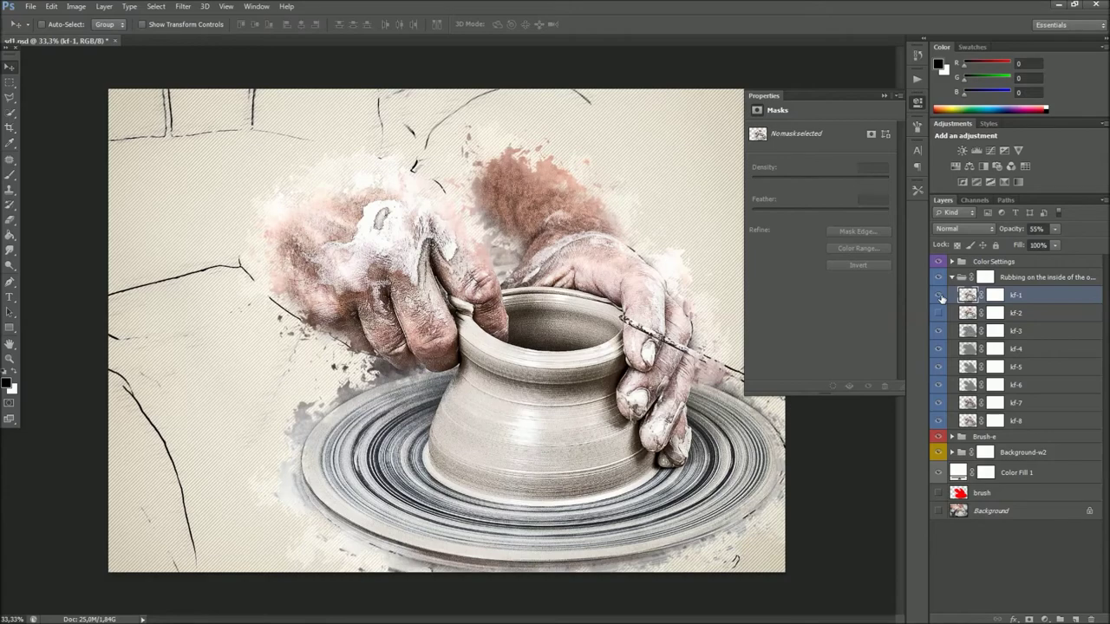
pyautogui.click(1055, 228)
pyautogui.moveTo(1055, 244)
pyautogui.mouseDown()
pyautogui.moveTo(1077, 247)
pyautogui.moveTo(1057, 250)
pyautogui.mouseUp()
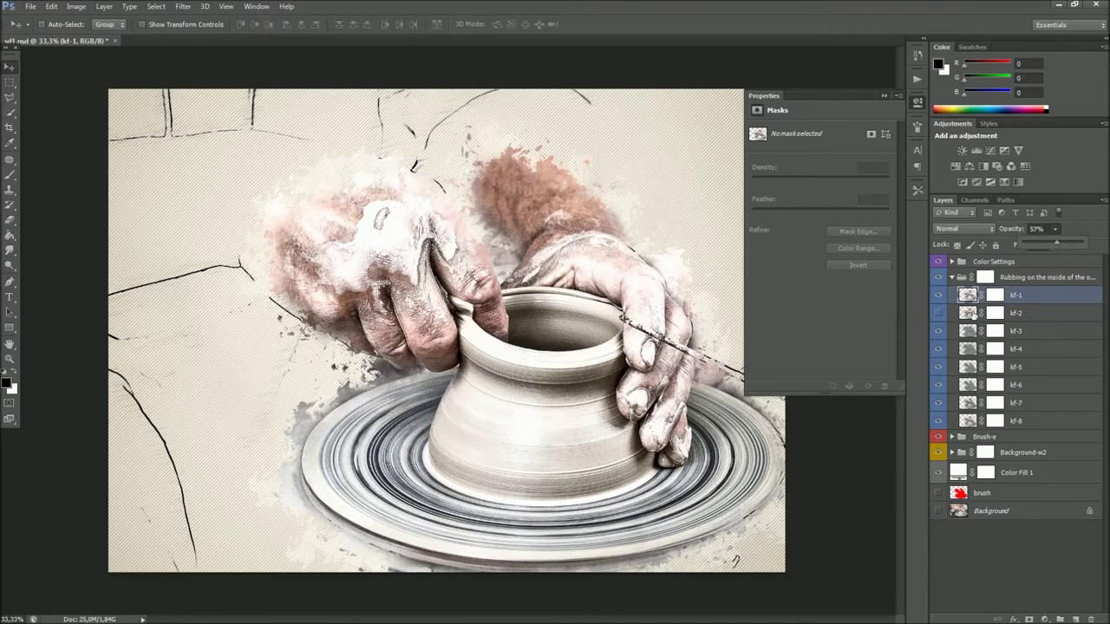
# Compare kf-2 on and off, then lower kf-3's opacity.
pyautogui.click(968, 314)
pyautogui.click(942, 314)
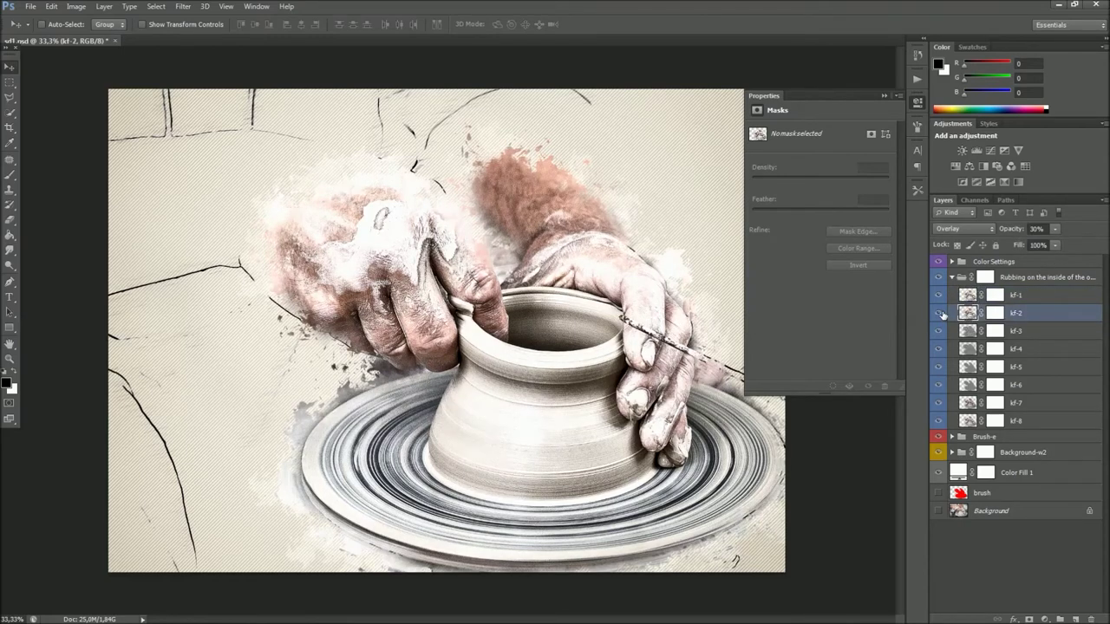
pyautogui.click(943, 313)
pyautogui.click(943, 314)
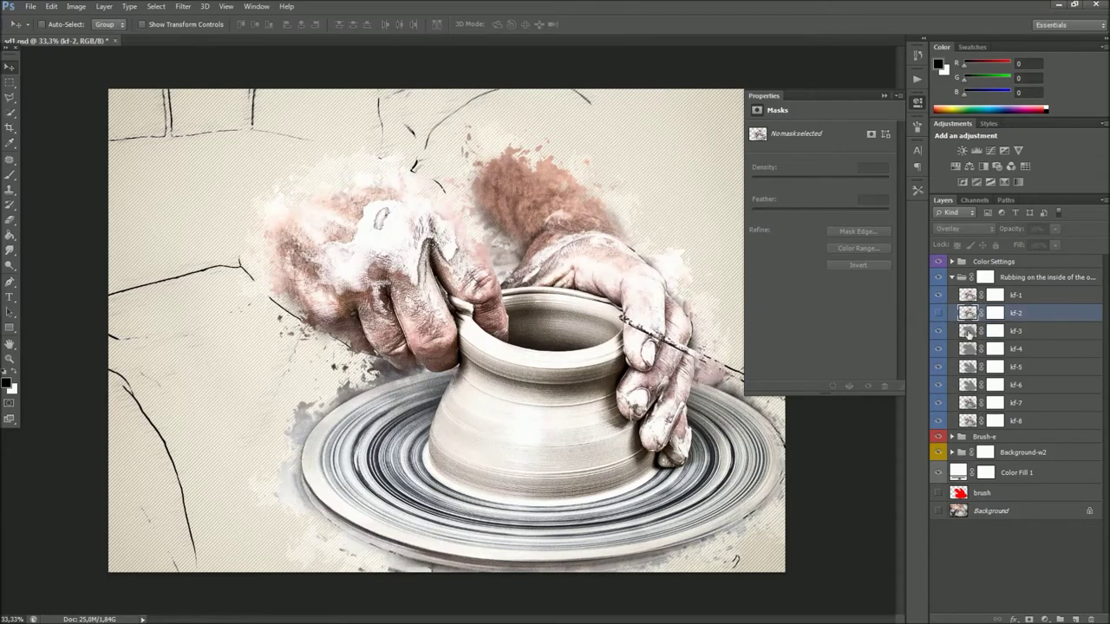
pyautogui.click(938, 314)
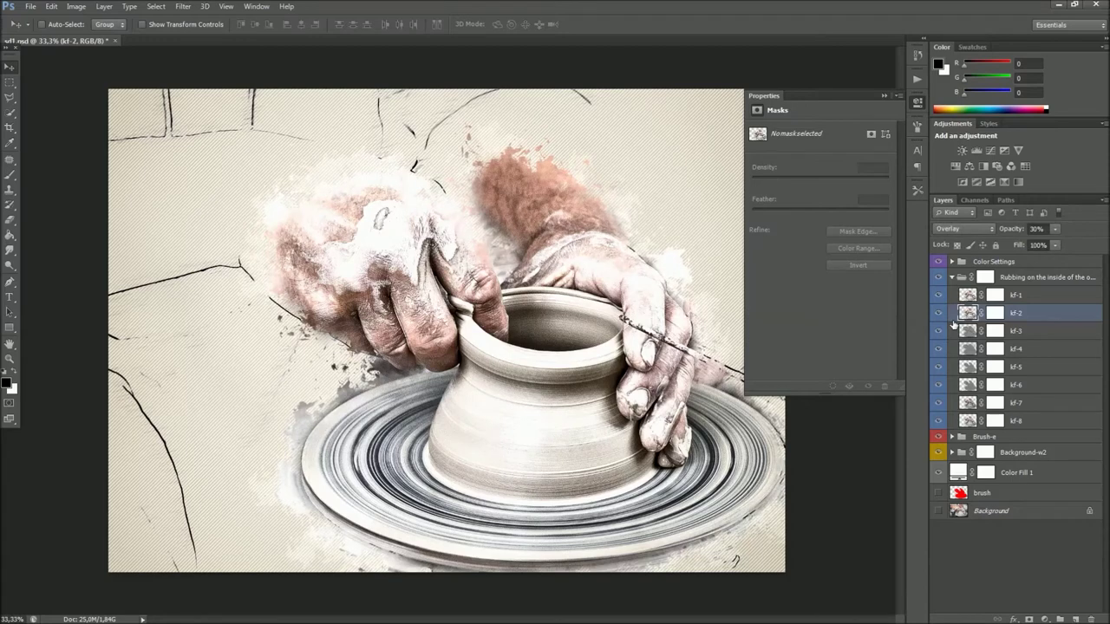
pyautogui.click(969, 334)
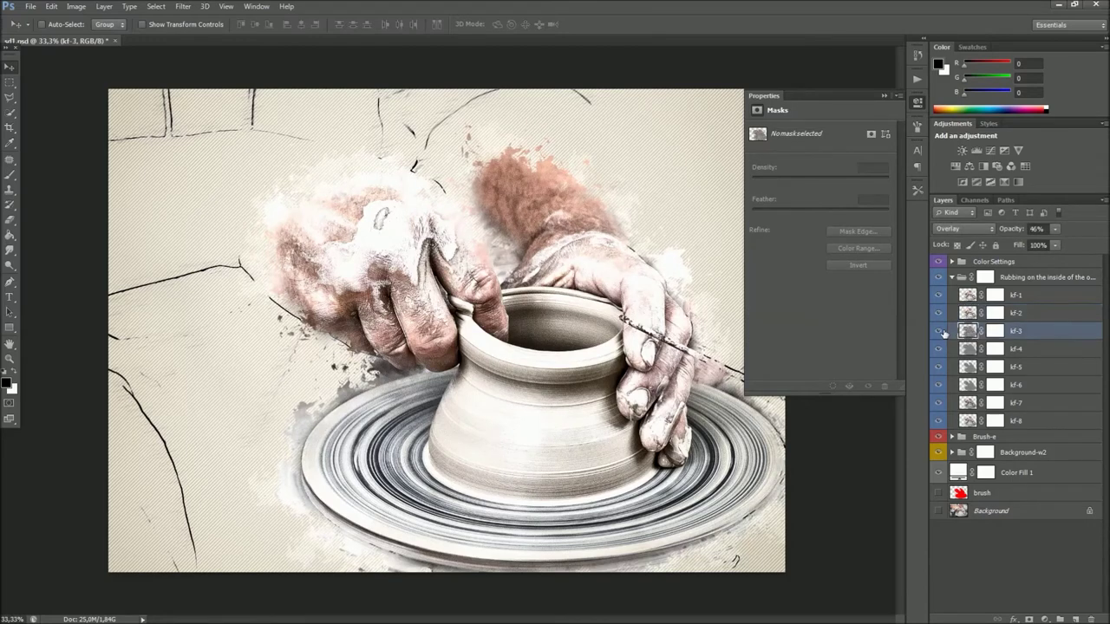
pyautogui.click(940, 332)
pyautogui.moveTo(1089, 248); pyautogui.dragTo(995, 246)
# Compare kf-4, then set kf-5 to 71% and kf-6 to 45% opacity.
pyautogui.click(967, 348)
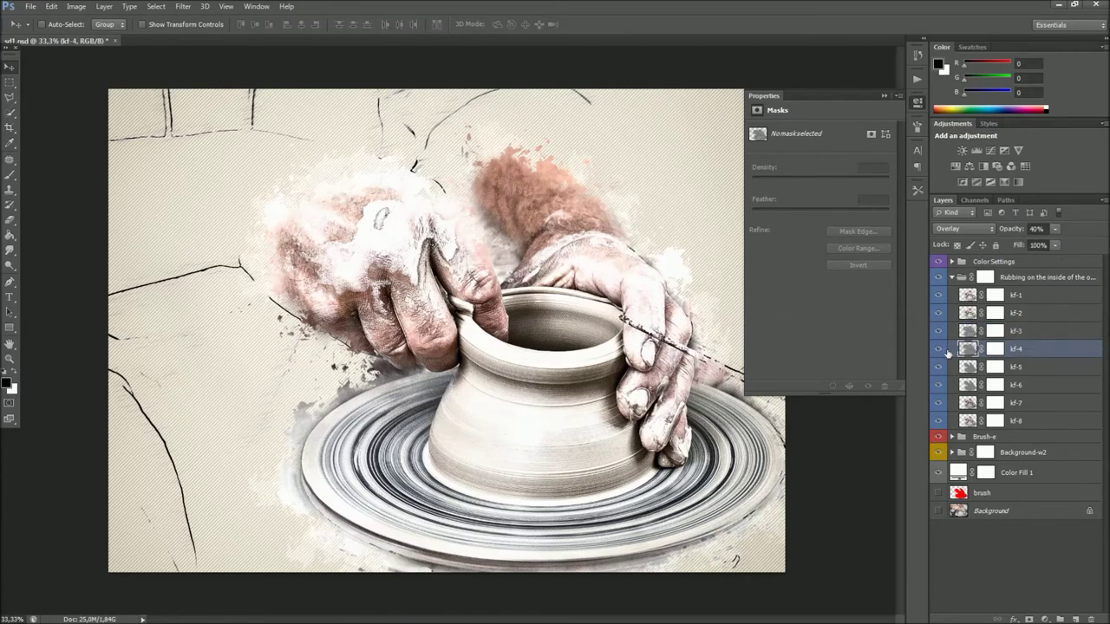
pyautogui.click(941, 351)
pyautogui.click(961, 367)
pyautogui.click(939, 368)
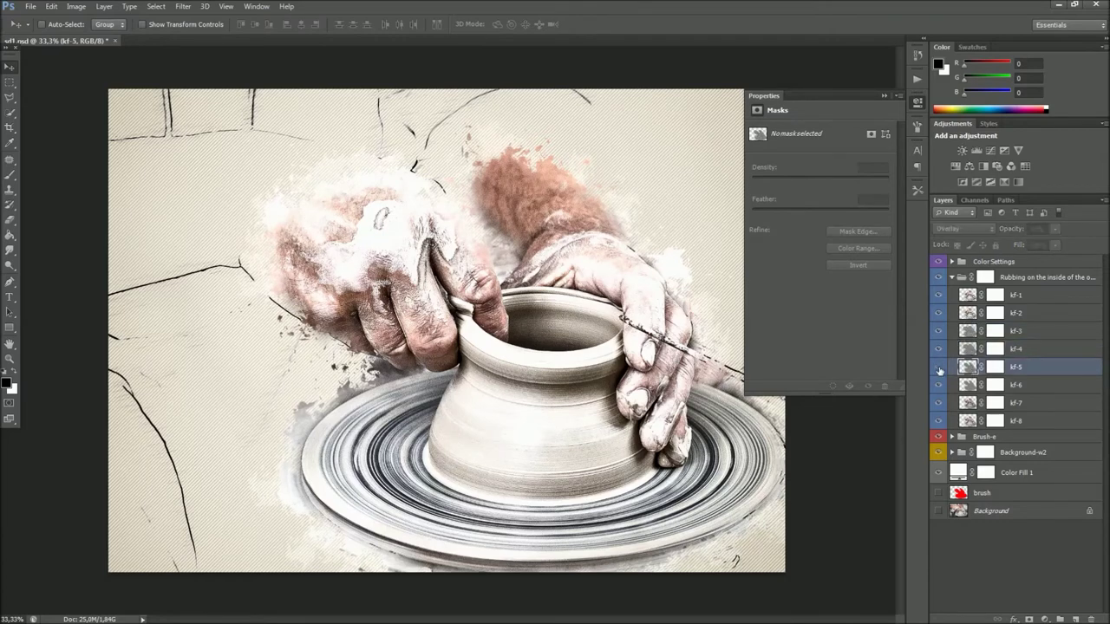
pyautogui.click(939, 367)
pyautogui.moveTo(1056, 240); pyautogui.dragTo(1050, 244)
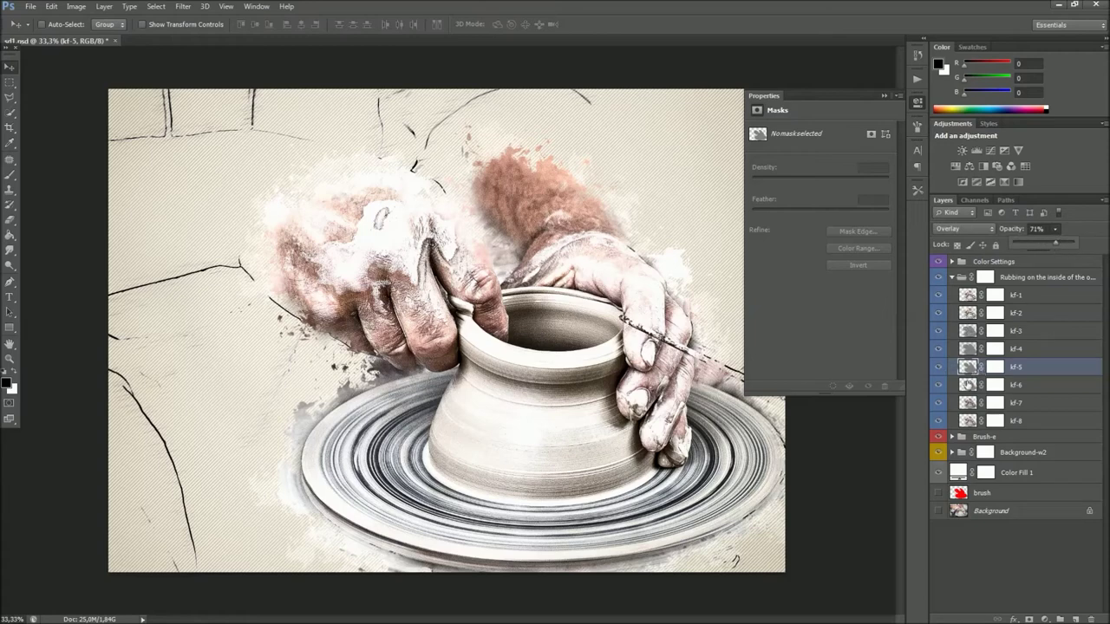
pyautogui.click(968, 385)
pyautogui.click(938, 386)
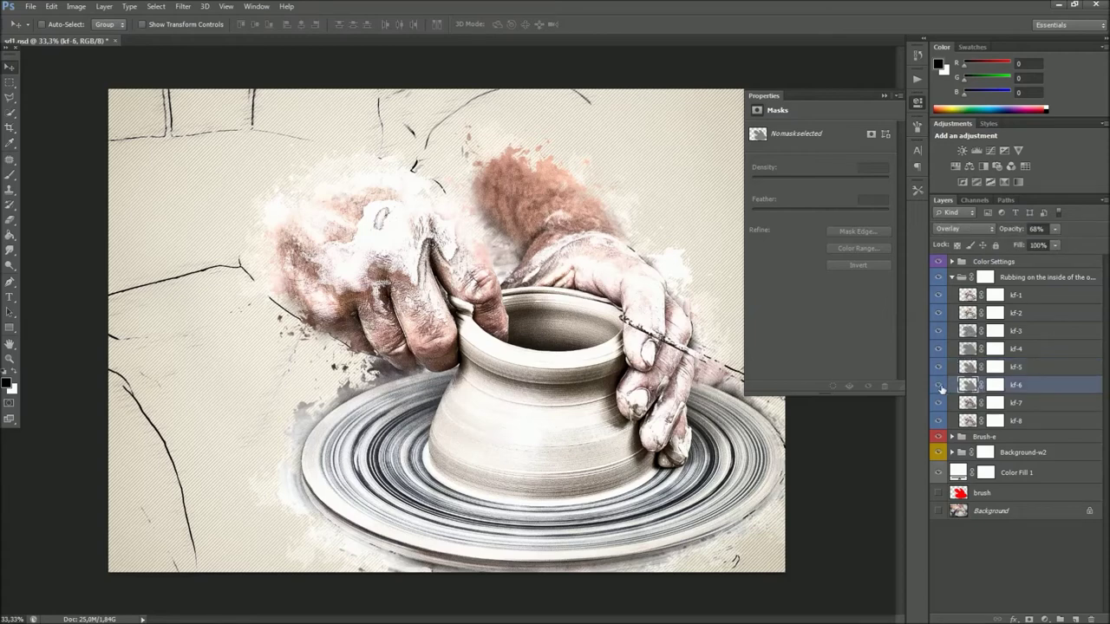
pyautogui.moveTo(1073, 244); pyautogui.dragTo(1041, 244)
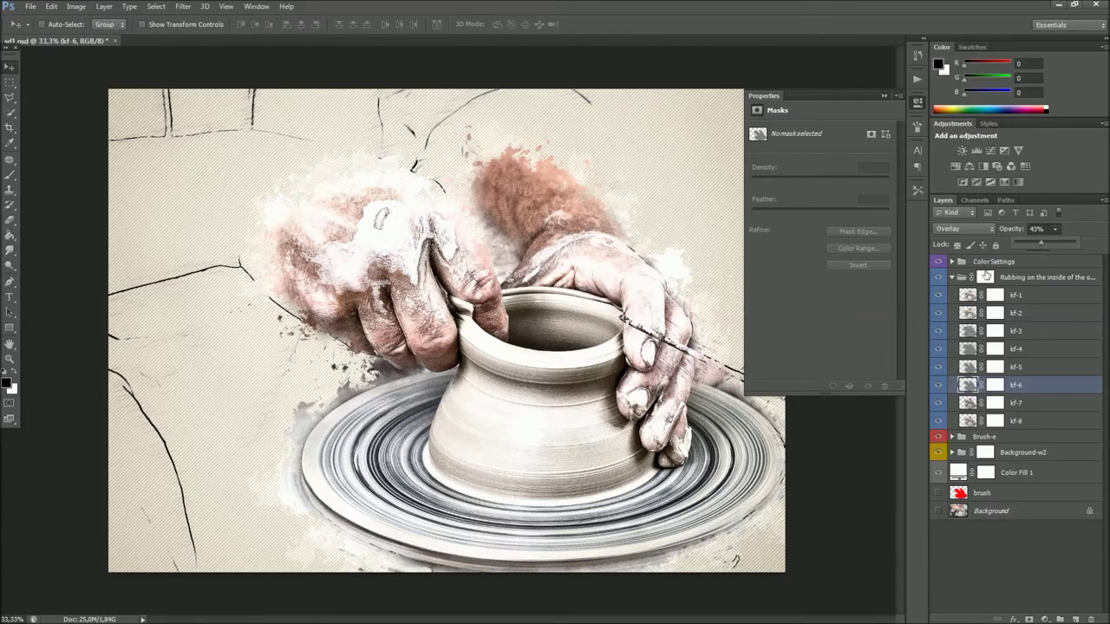
pyautogui.click(986, 276)
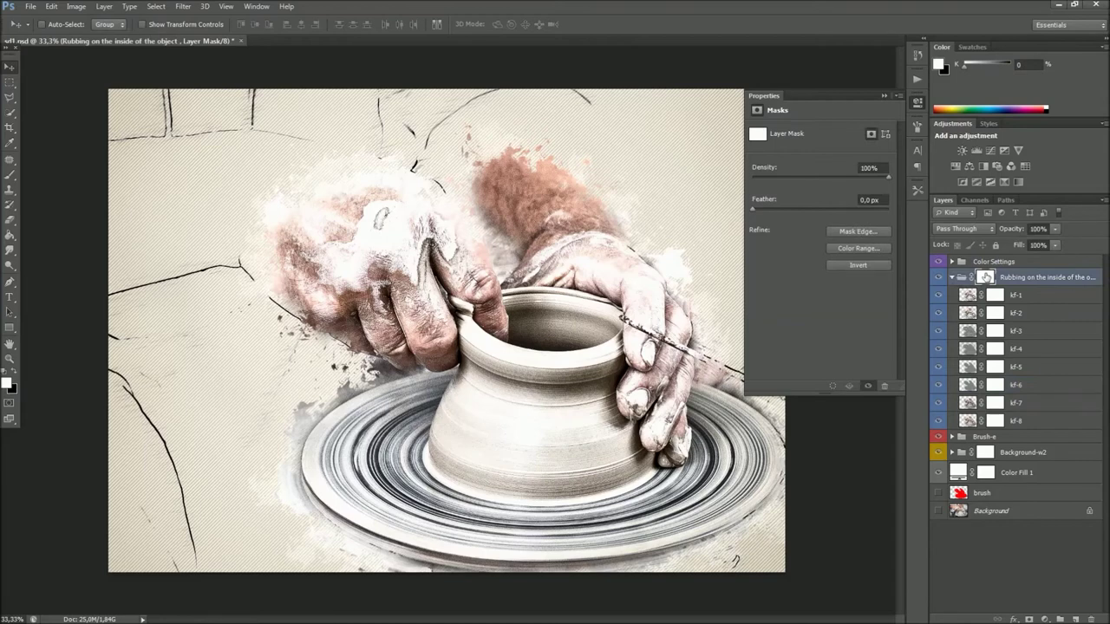
# With a larger black brush, mask out colour over both hands and the wheel's lower edge.
pyautogui.click(12, 175)
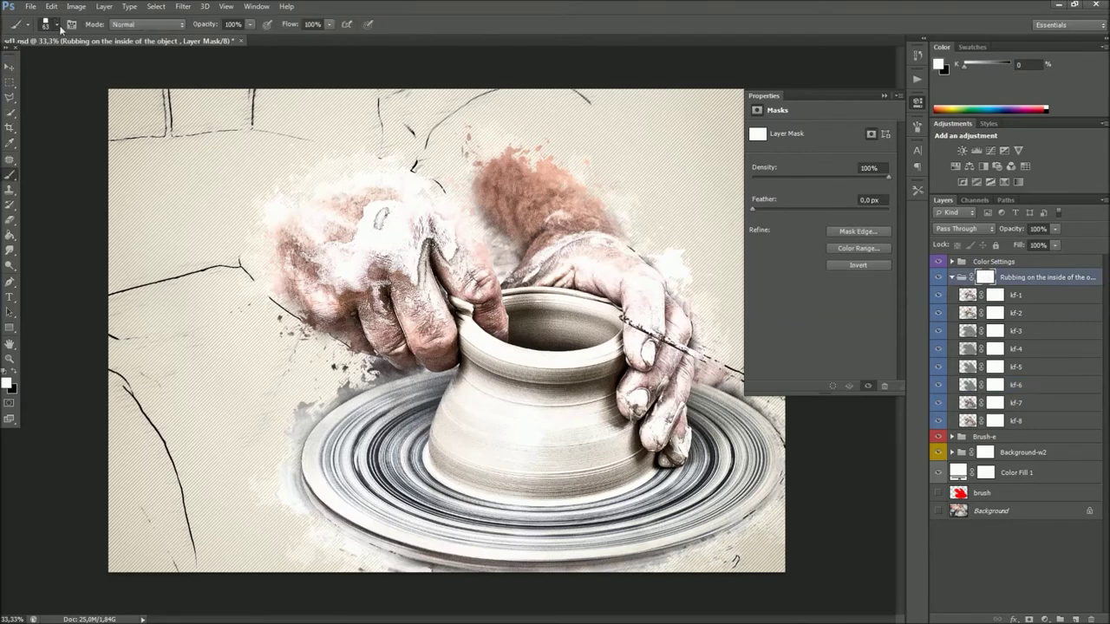
pyautogui.click(58, 26)
pyautogui.moveTo(94, 64); pyautogui.dragTo(101, 64)
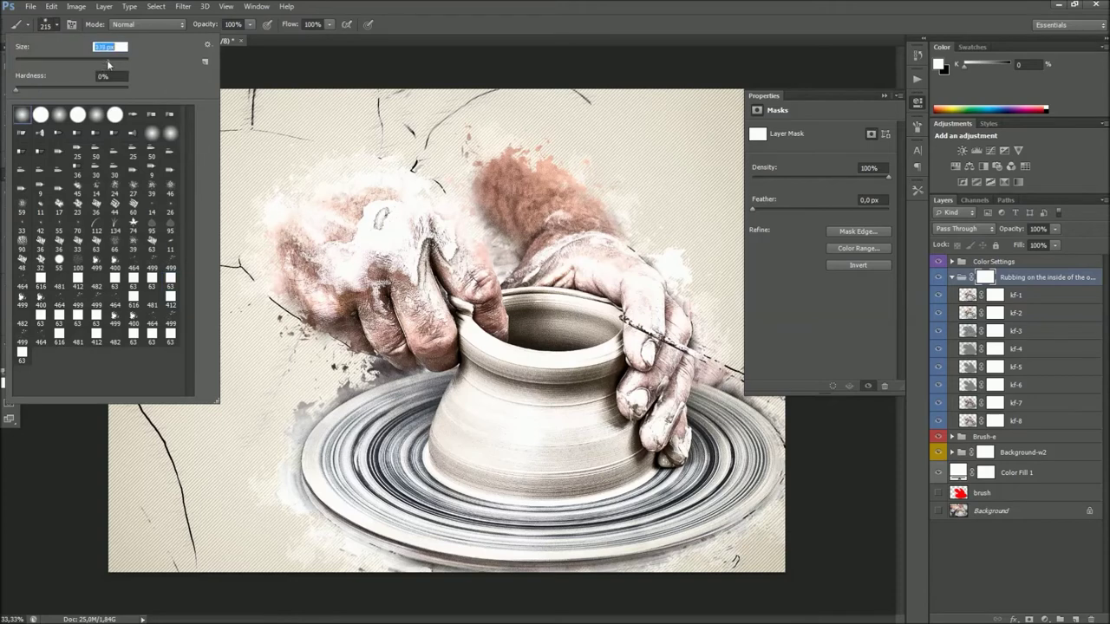
pyautogui.press('Return')
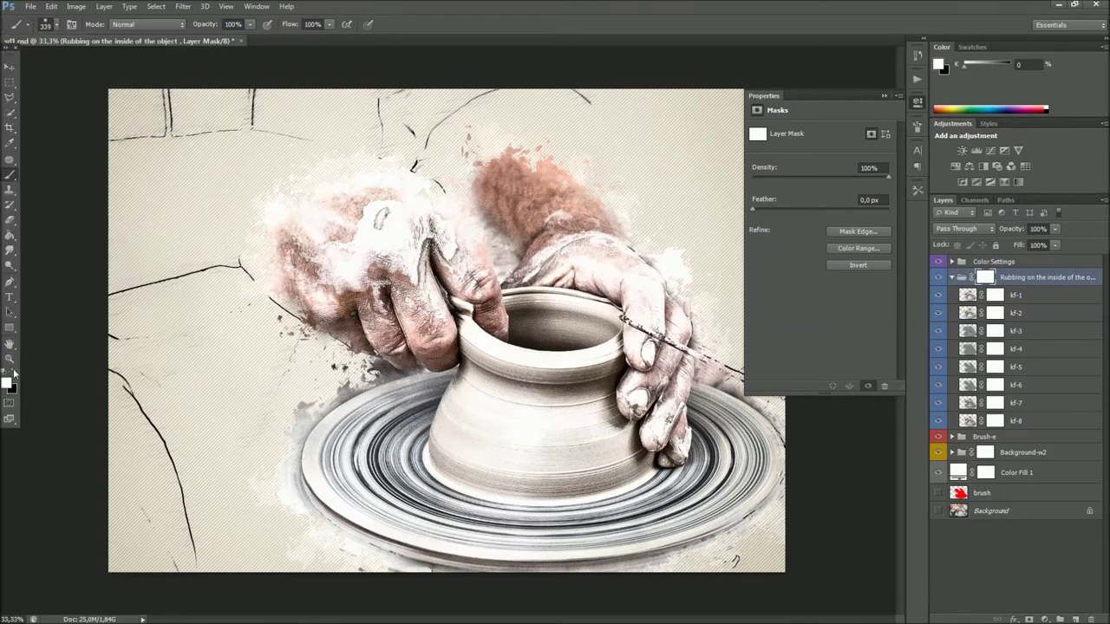
pyautogui.click(14, 373)
pyautogui.moveTo(321, 286)
pyautogui.mouseDown()
pyautogui.moveTo(279, 246)
pyautogui.moveTo(432, 195)
pyautogui.mouseUp()
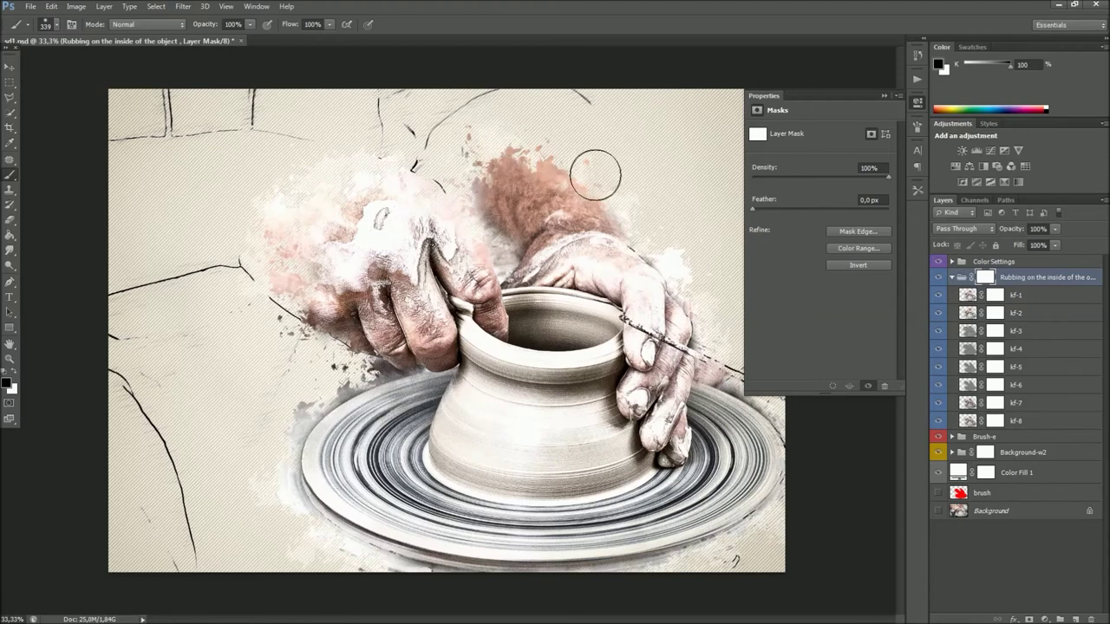
pyautogui.moveTo(665, 219); pyautogui.dragTo(572, 166)
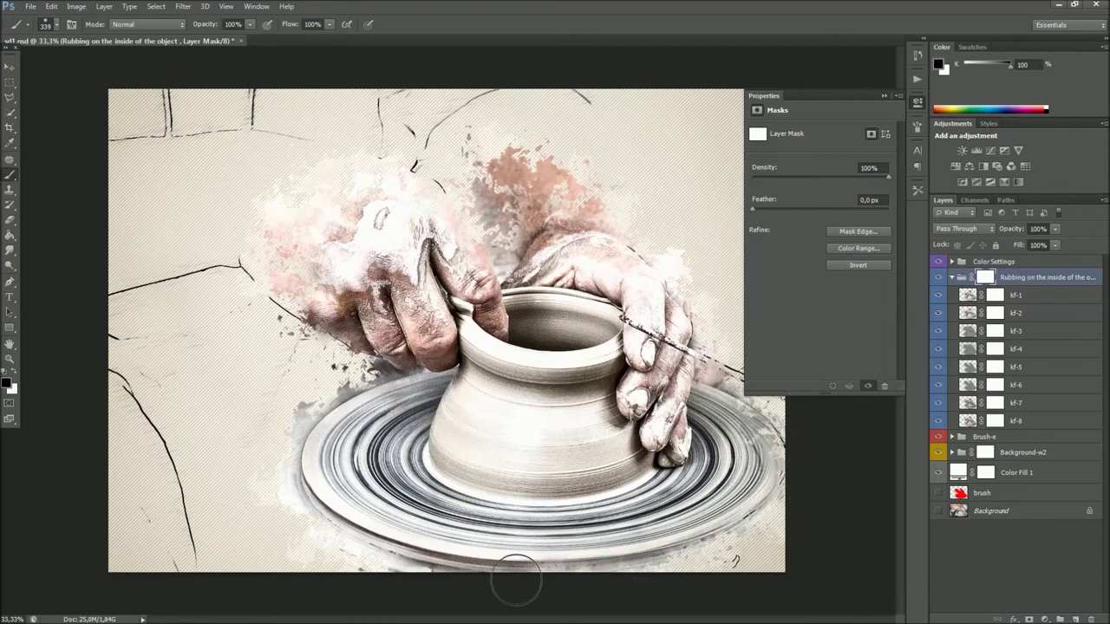
pyautogui.moveTo(344, 546); pyautogui.dragTo(157, 377)
# Paint white to restore colour near the top of the hand, then collapse the rubbing group.
pyautogui.click(17, 375)
pyautogui.moveTo(321, 228)
pyautogui.mouseDown()
pyautogui.moveTo(487, 246)
pyautogui.moveTo(546, 204)
pyautogui.mouseUp()
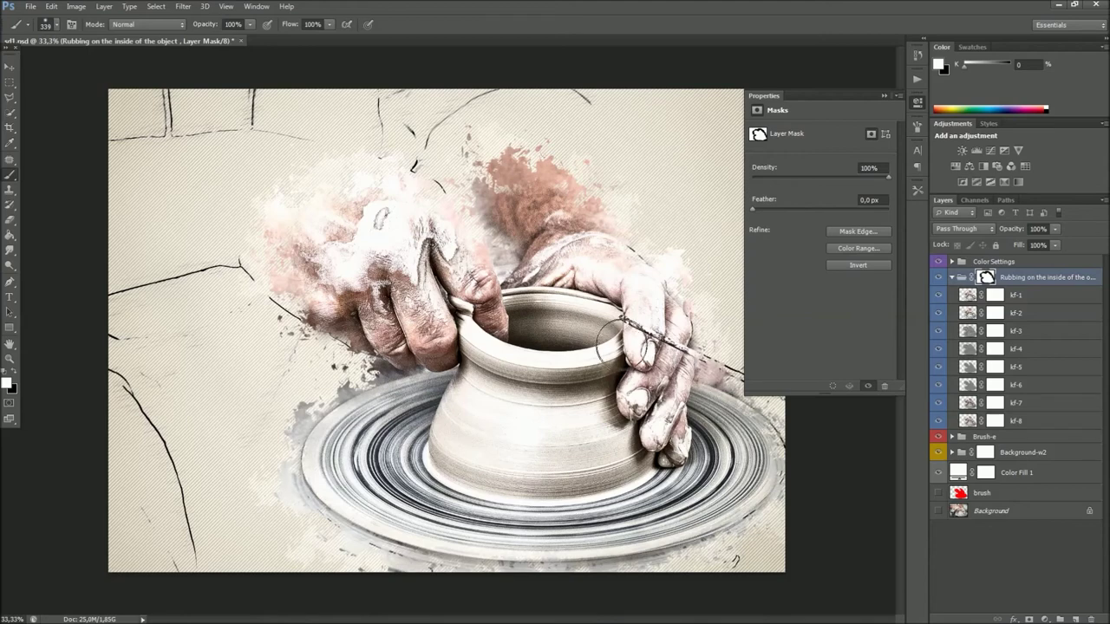
pyautogui.click(14, 373)
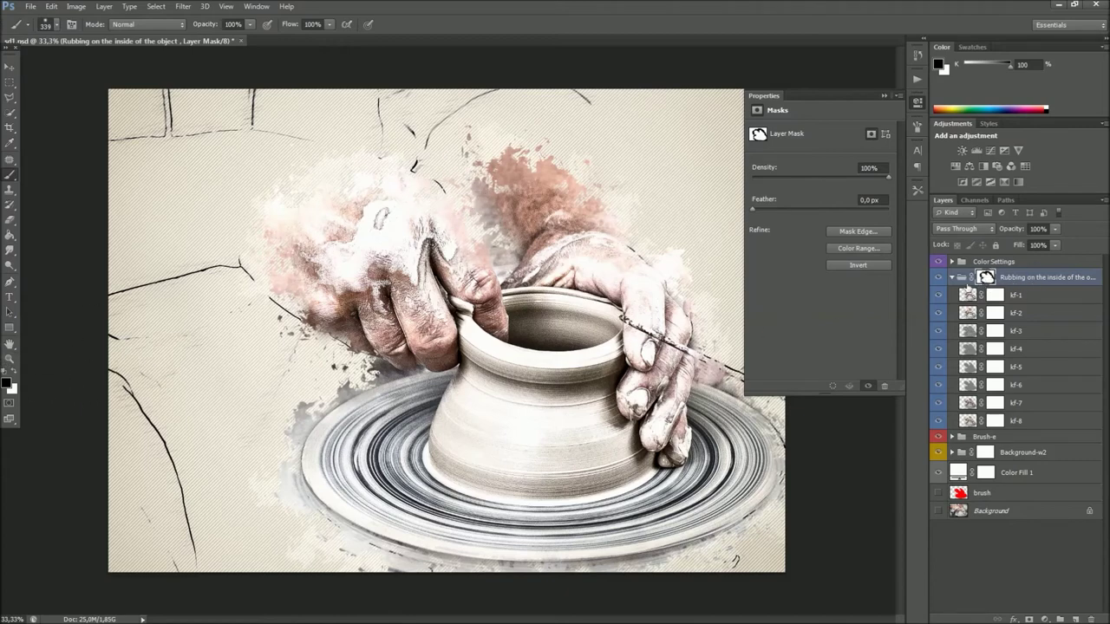
pyautogui.click(952, 278)
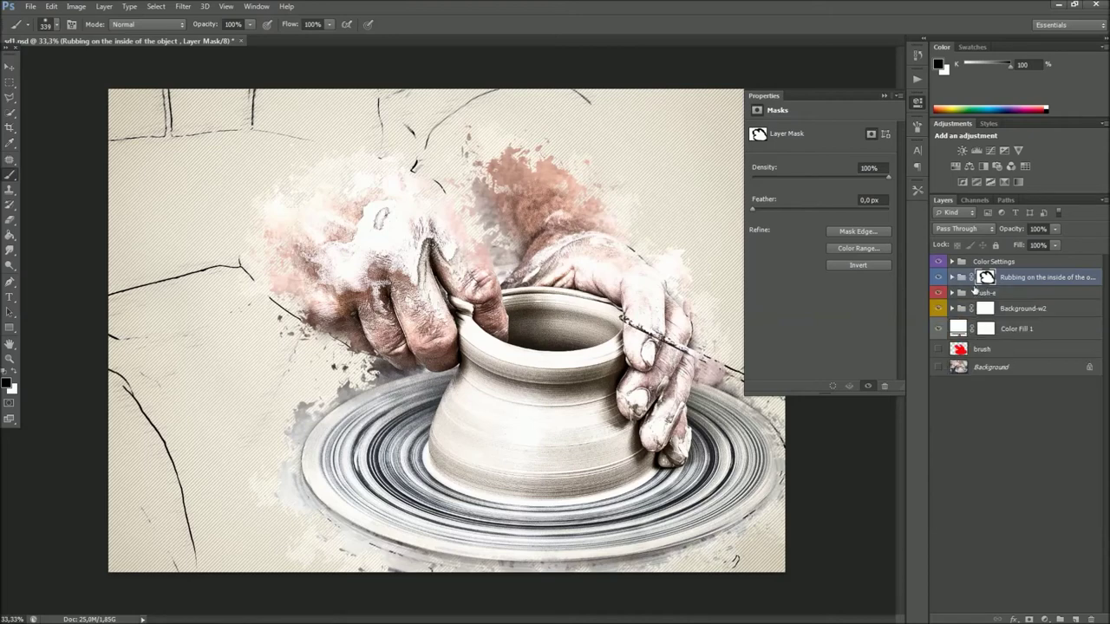
# Expand the Brush-e group and collapse Brush-e2 to reach the Brush-e1 group.
pyautogui.click(969, 294)
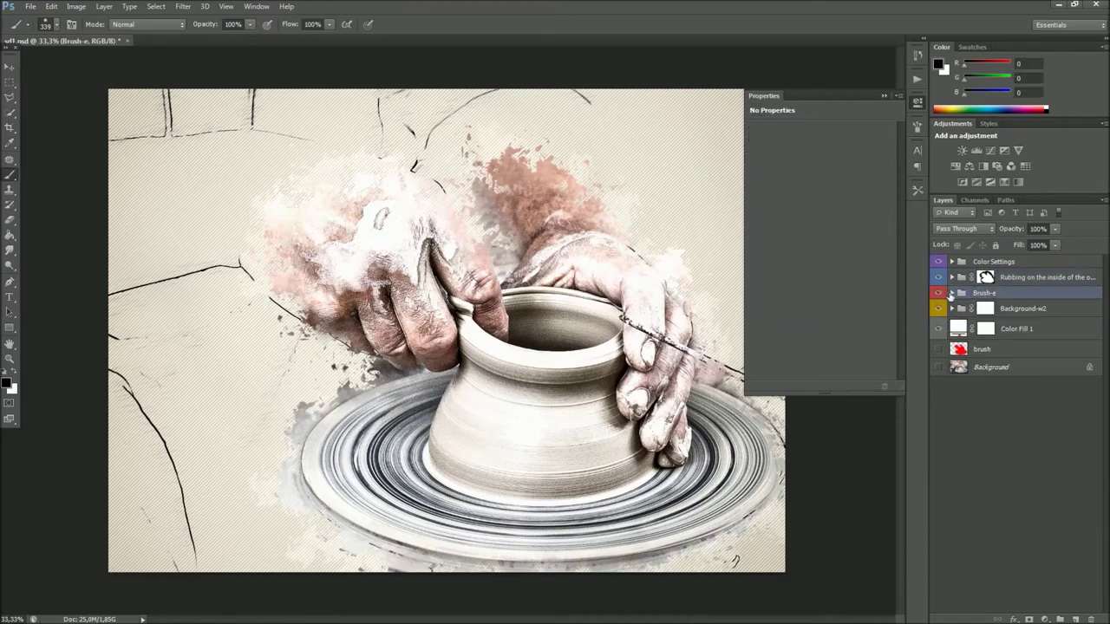
pyautogui.click(951, 293)
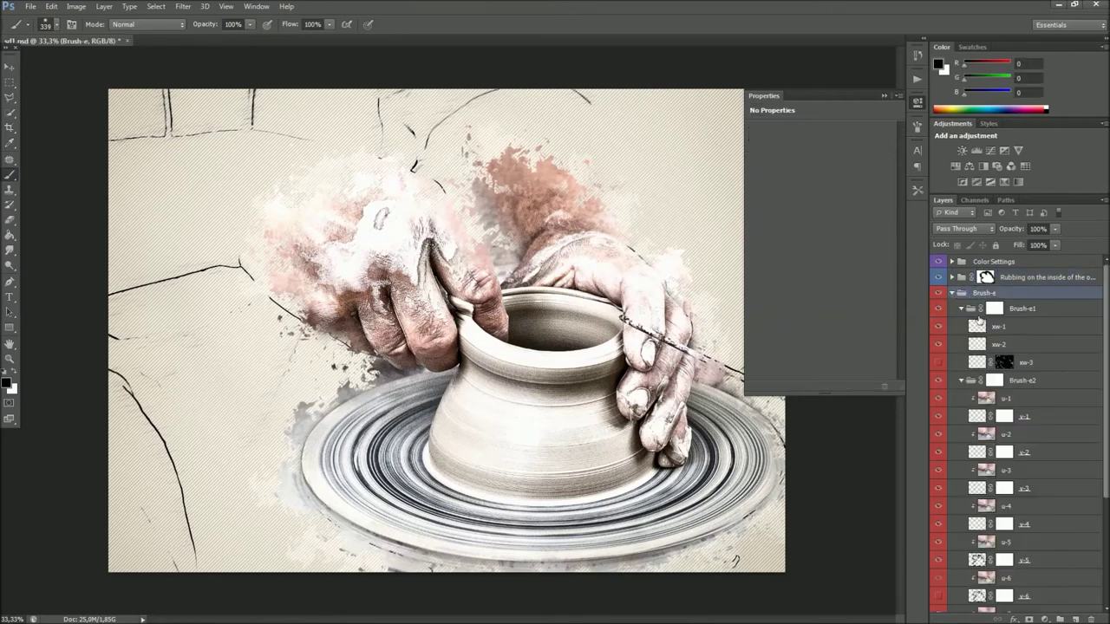
pyautogui.click(1023, 380)
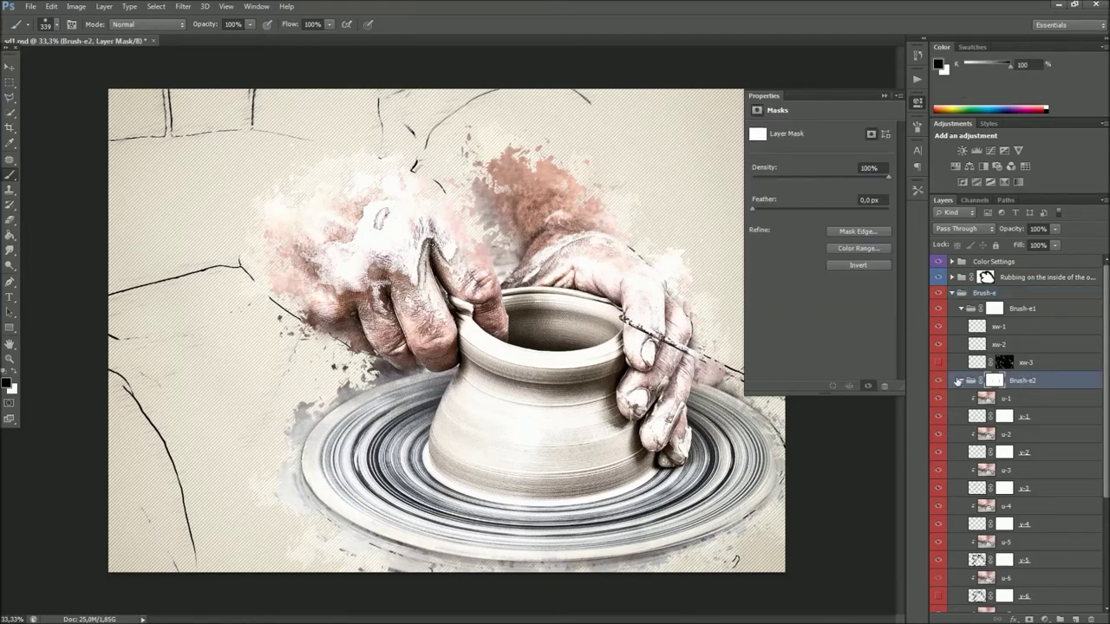
pyautogui.click(961, 383)
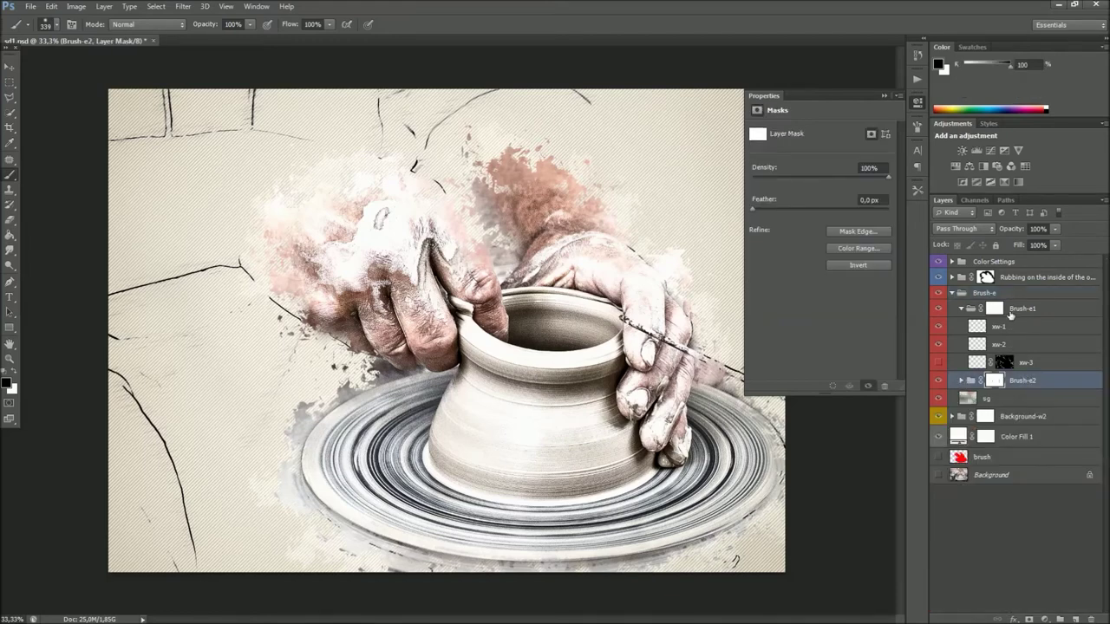
pyautogui.click(1000, 308)
# Compare the xw-1 layer on and off and adjust its opacity.
pyautogui.click(997, 327)
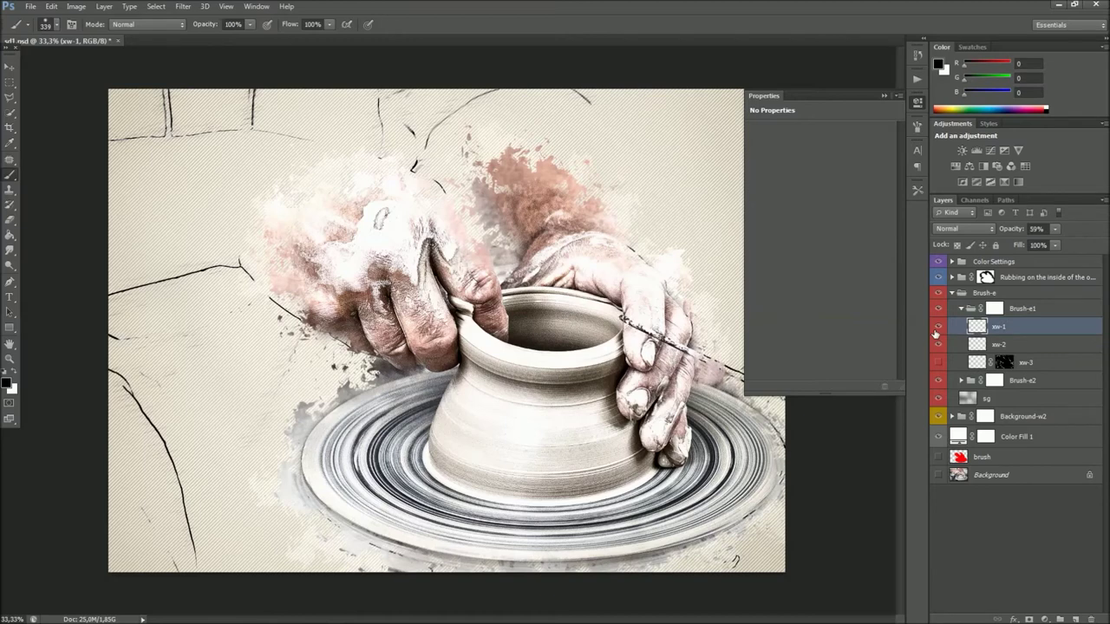
pyautogui.click(937, 329)
pyautogui.click(937, 329)
pyautogui.click(1055, 230)
pyautogui.moveTo(1058, 245)
pyautogui.mouseDown()
pyautogui.moveTo(1090, 249)
pyautogui.moveTo(1039, 248)
pyautogui.moveTo(1083, 248)
pyautogui.mouseUp()
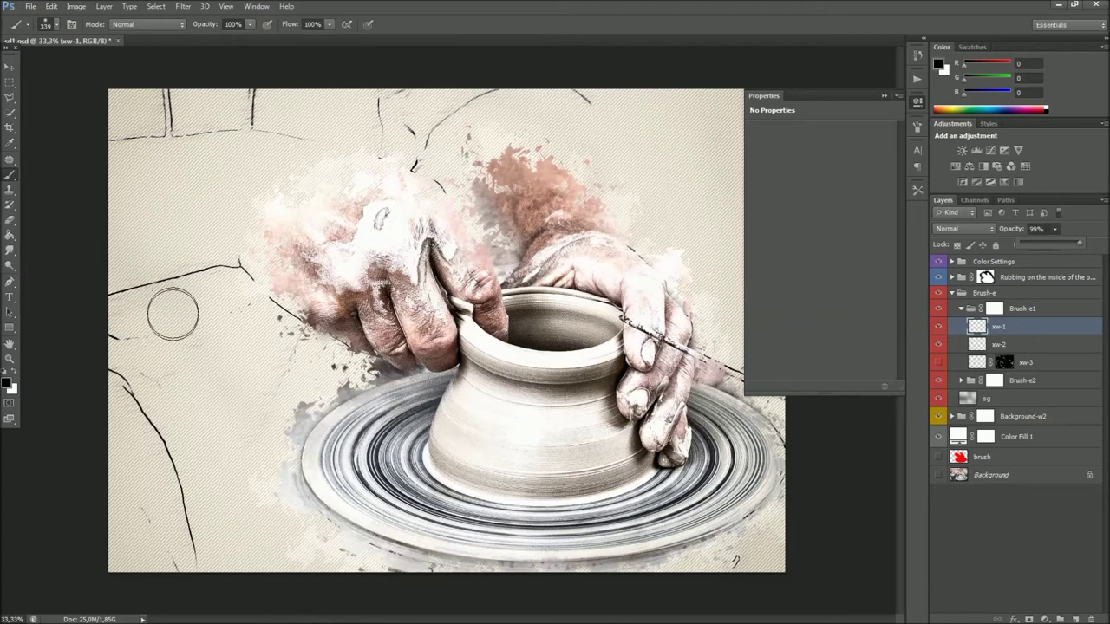
pyautogui.moveTo(1066, 246); pyautogui.dragTo(1068, 248)
# Compare xw-2 on and off and lower its opacity to fade the sketch lines.
pyautogui.click(998, 347)
pyautogui.click(940, 348)
pyautogui.click(940, 348)
pyautogui.click(1055, 228)
pyautogui.moveTo(1102, 247); pyautogui.dragTo(1072, 248)
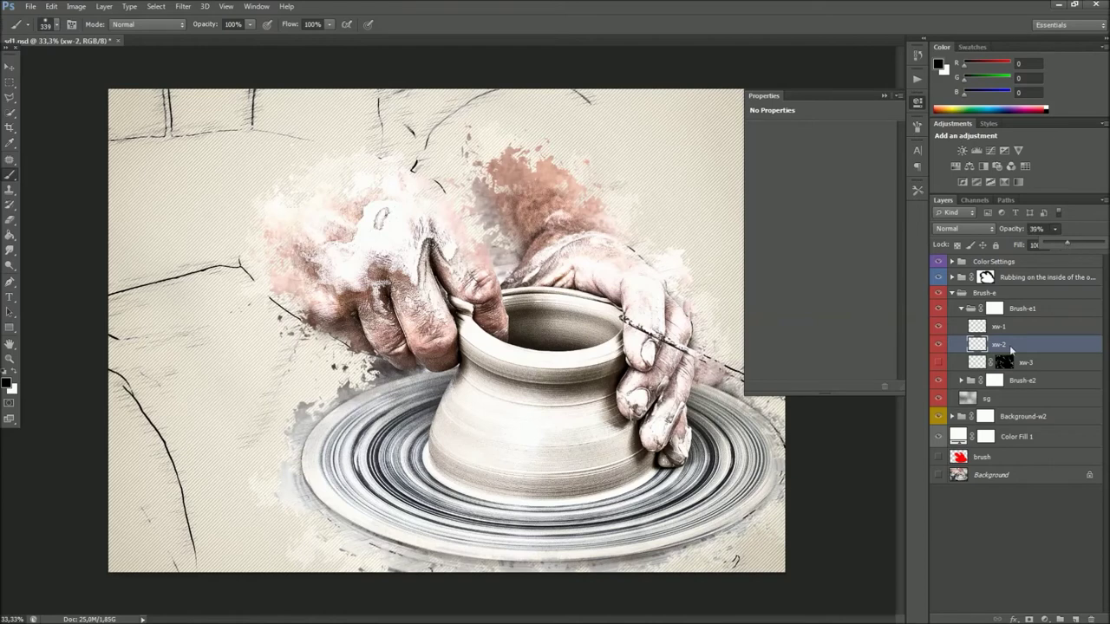
# Hide the xw-3 layer and target the Brush-e1 group's mask.
pyautogui.click(978, 363)
pyautogui.click(938, 362)
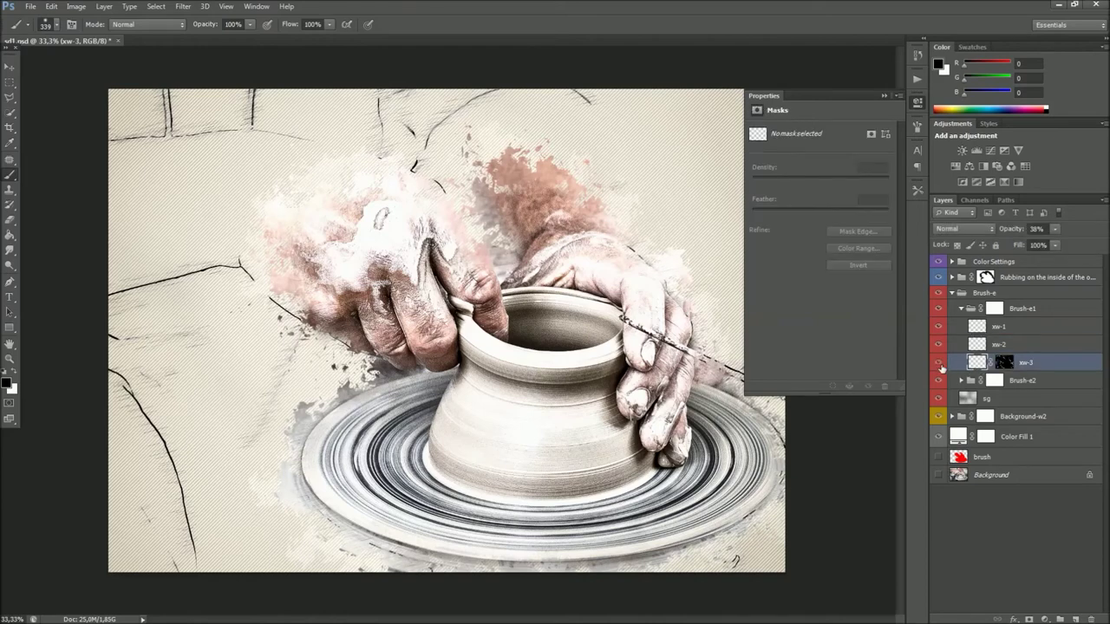
pyautogui.click(942, 367)
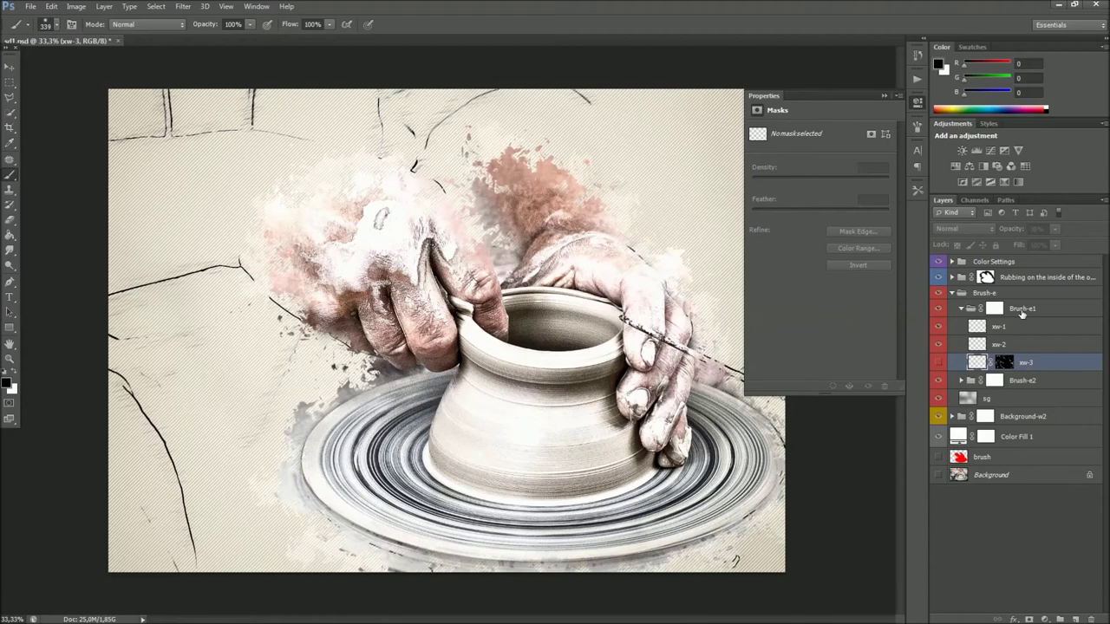
pyautogui.click(995, 308)
pyautogui.click(1055, 229)
# Paint black on the Brush-e1 mask to hide part of its splashes, then collapse the group.
pyautogui.moveTo(1056, 246)
pyautogui.mouseDown()
pyautogui.moveTo(1028, 245)
pyautogui.moveTo(1074, 257)
pyautogui.mouseUp()
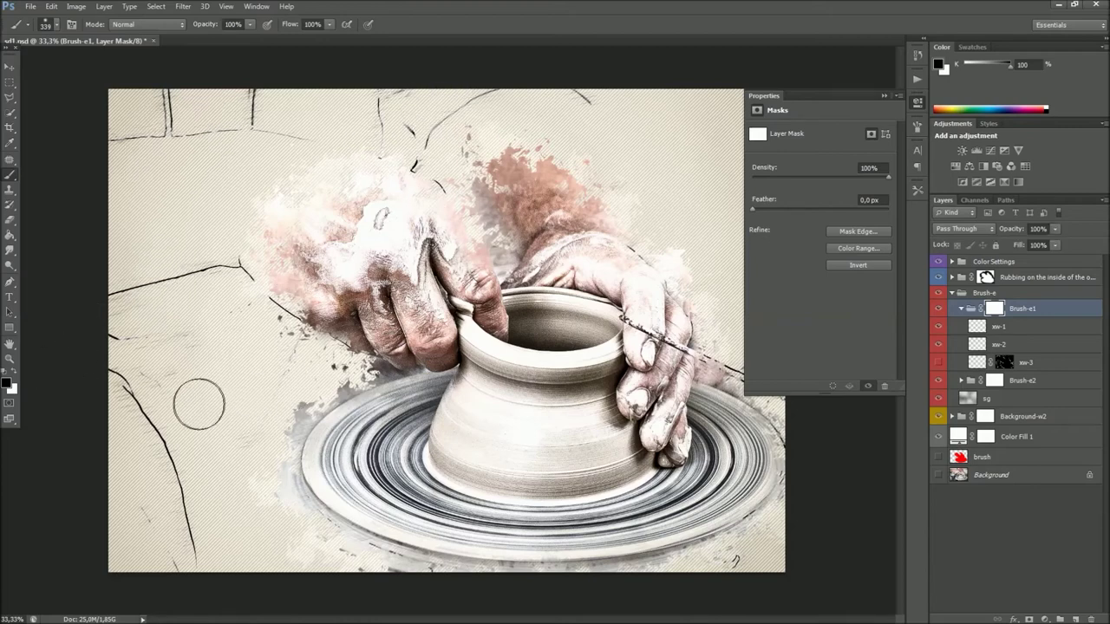
pyautogui.click(15, 374)
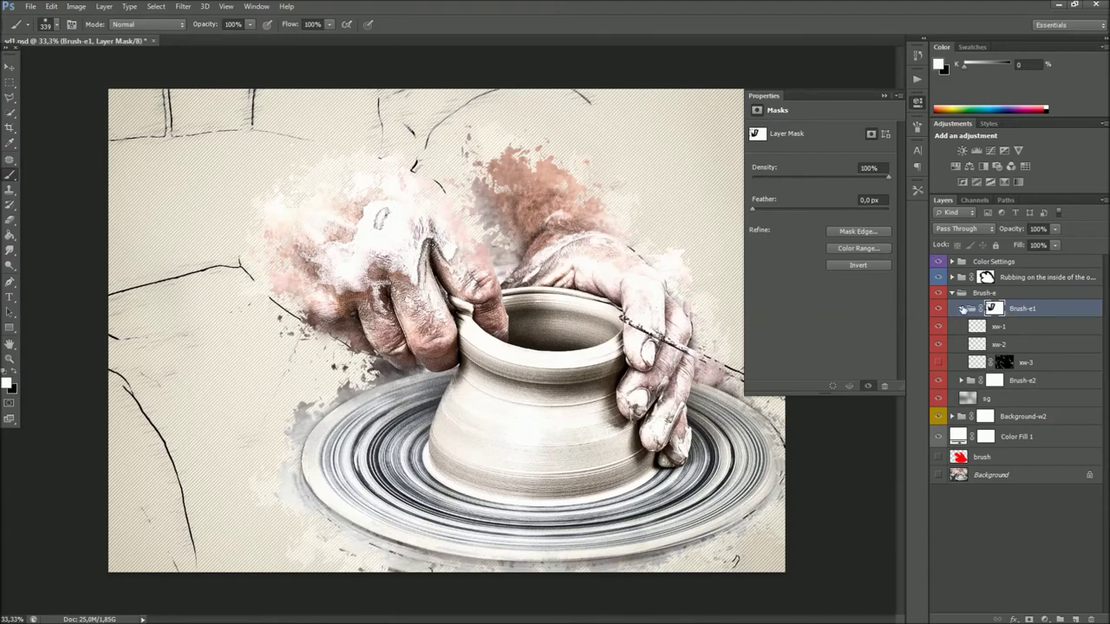
pyautogui.click(961, 309)
pyautogui.click(966, 327)
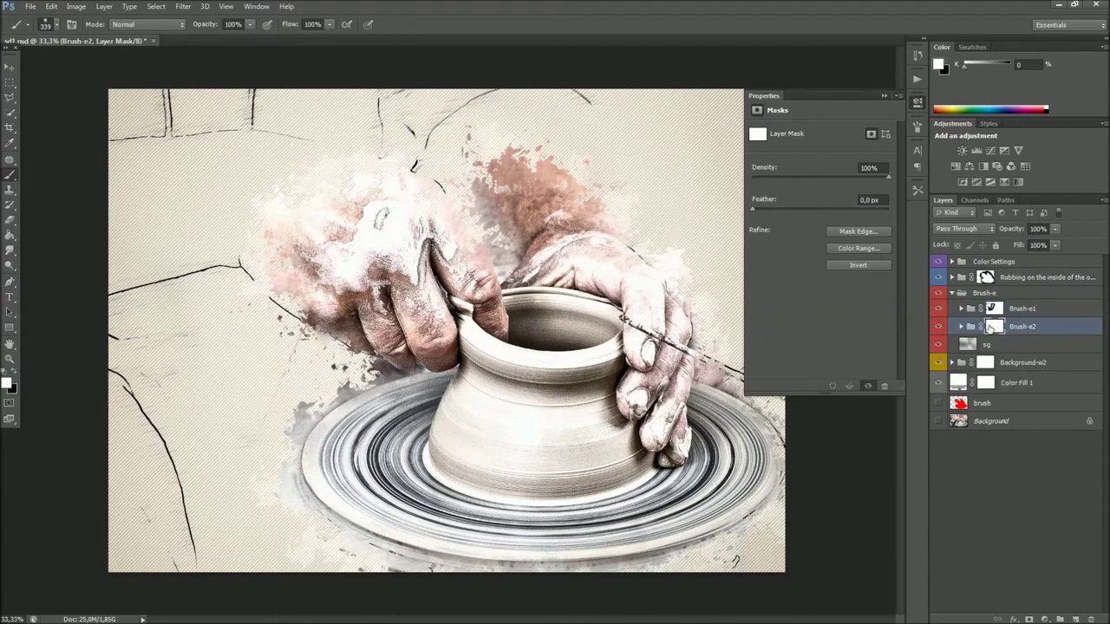
# Expand Brush-e2, compare v-1 on and off, and shift its texture left on the canvas.
pyautogui.click(961, 327)
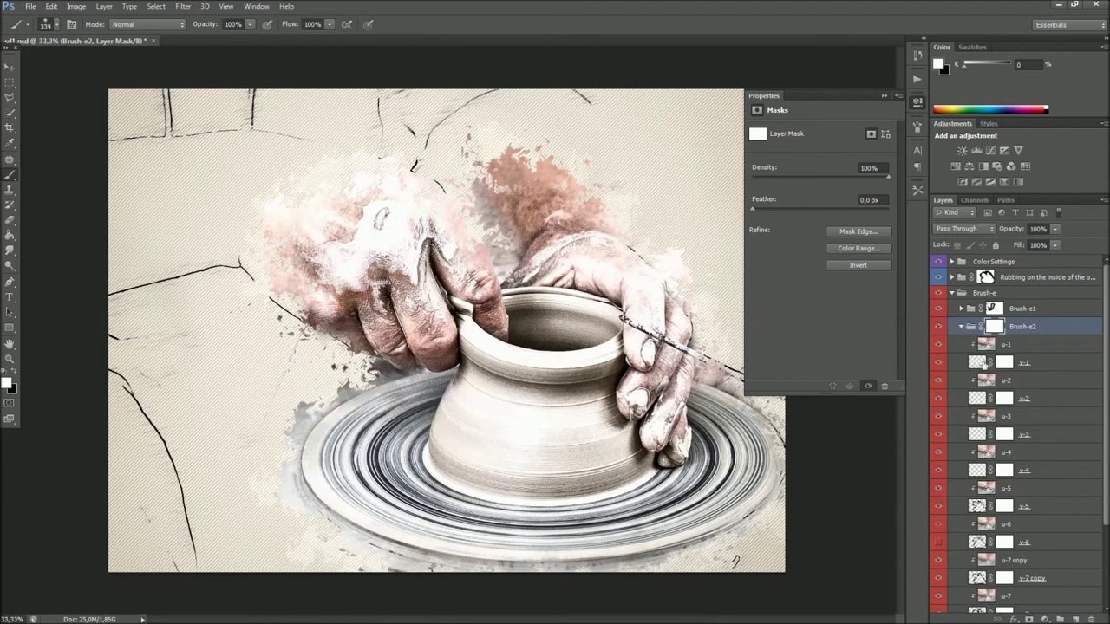
pyautogui.click(984, 363)
pyautogui.click(938, 363)
pyautogui.click(938, 364)
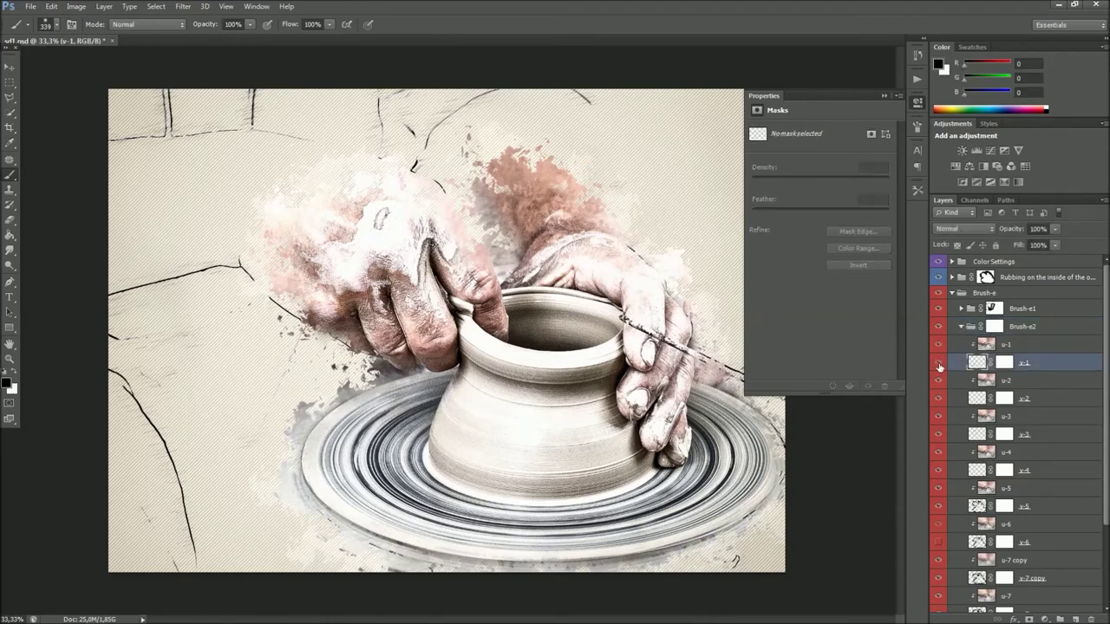
pyautogui.click(8, 67)
pyautogui.moveTo(522, 230); pyautogui.dragTo(496, 232)
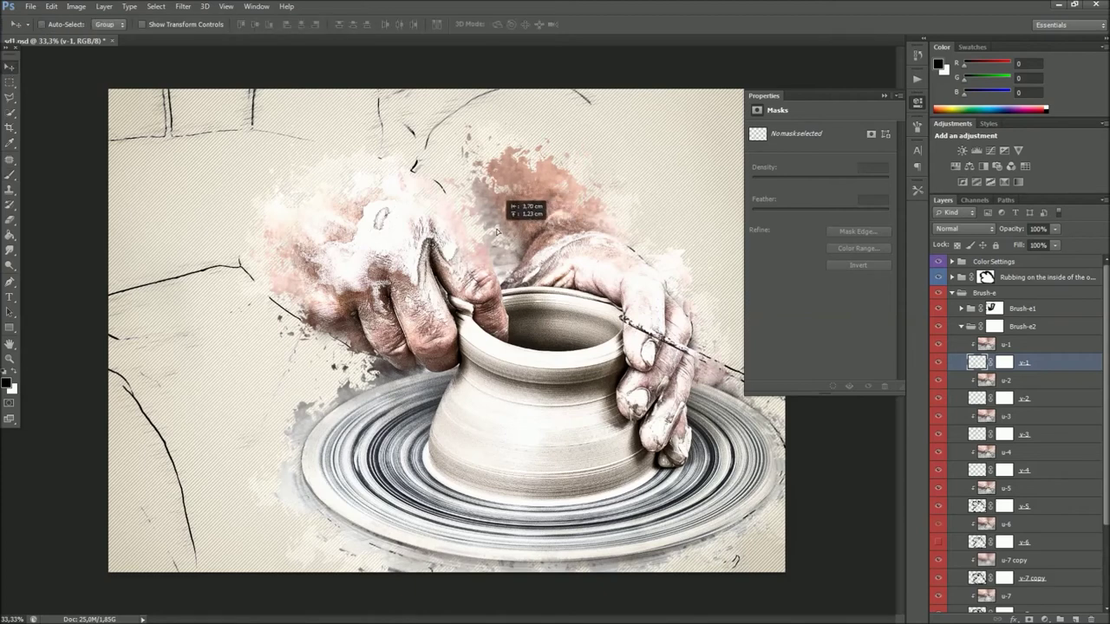
pyautogui.moveTo(496, 231); pyautogui.dragTo(498, 231)
# Toggle v-2, v-3 and v-4 off and on to compare their textures.
pyautogui.click(965, 405)
pyautogui.click(938, 400)
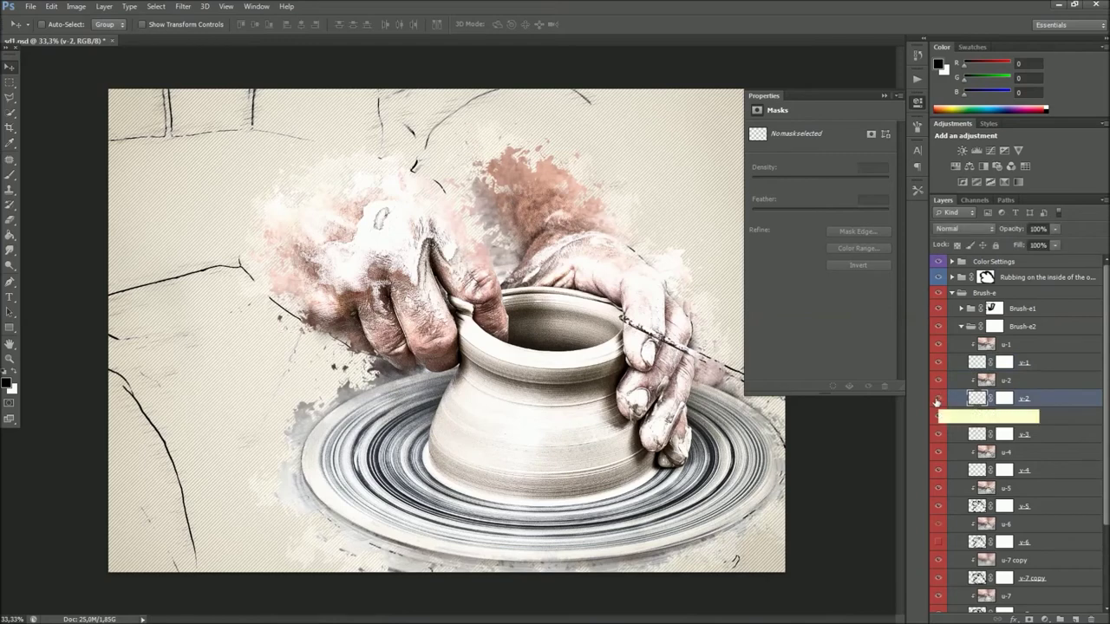
pyautogui.click(967, 439)
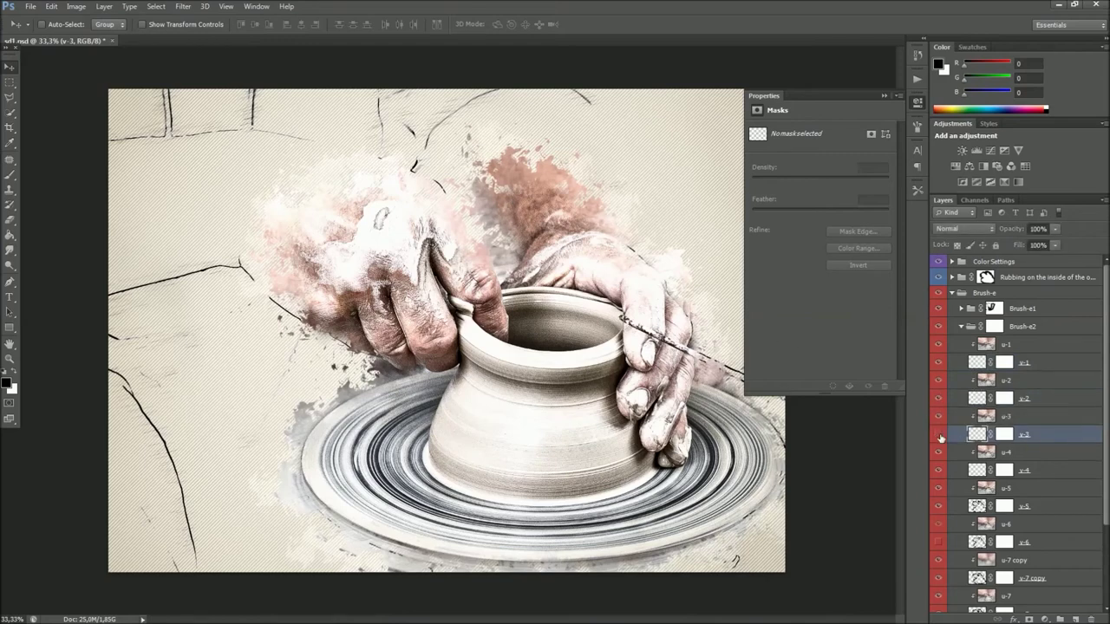
pyautogui.click(939, 435)
pyautogui.click(984, 470)
pyautogui.click(939, 471)
pyautogui.click(938, 471)
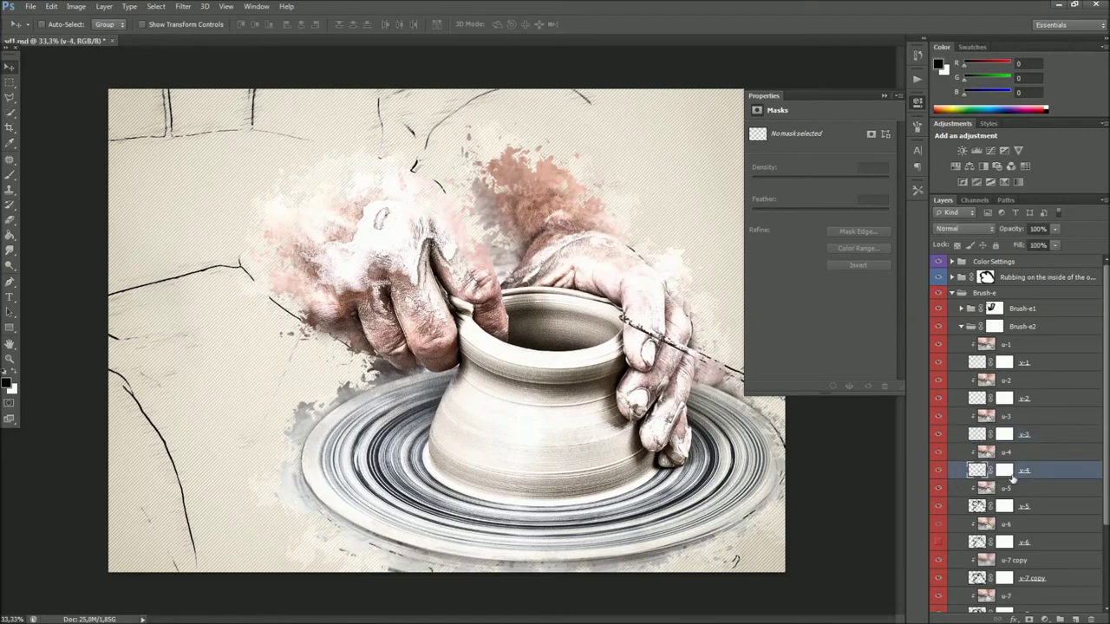
# Compare the v-5 layer and leave the v-6 texture layer hidden.
pyautogui.scroll(-2, 1104, 447)
pyautogui.scroll(-2, 1104, 447)
pyautogui.scroll(-2, 1104, 447)
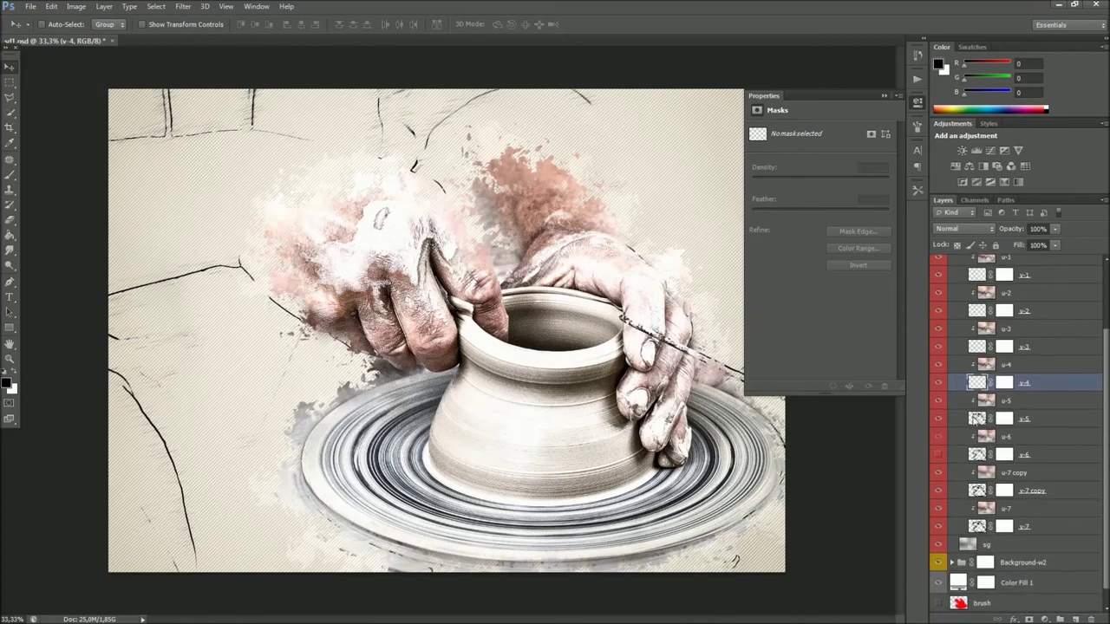
pyautogui.click(978, 421)
pyautogui.click(939, 421)
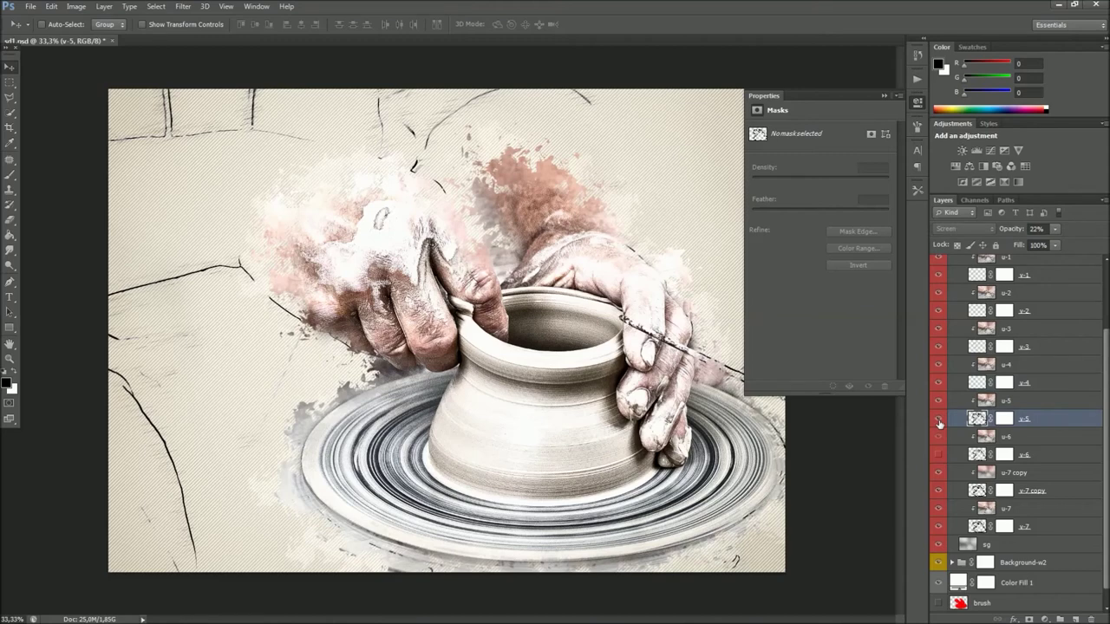
pyautogui.click(975, 455)
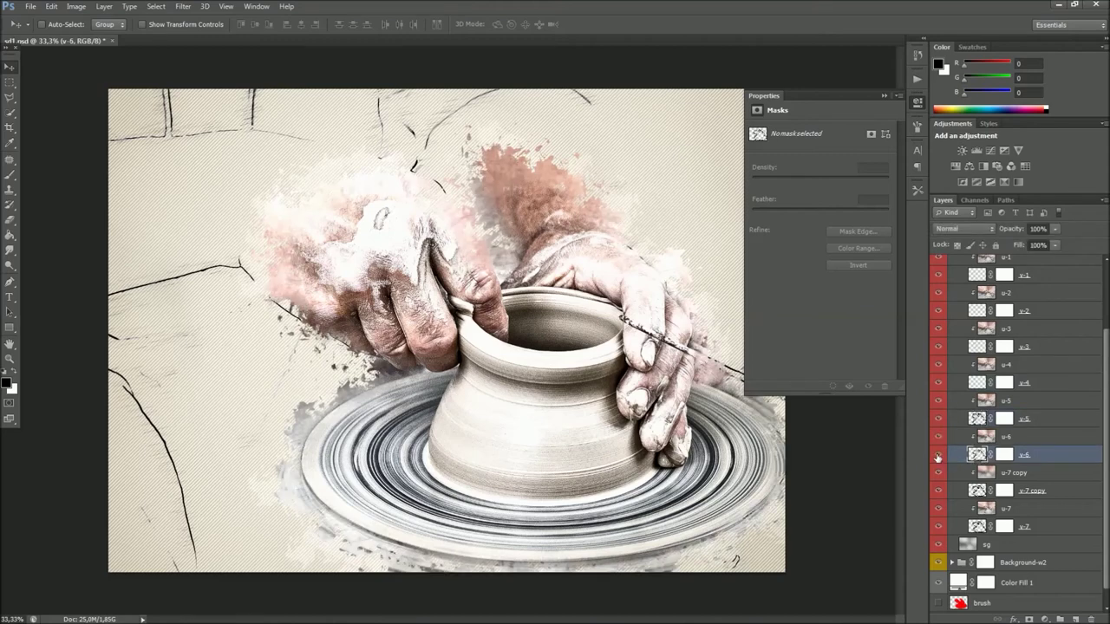
pyautogui.click(938, 457)
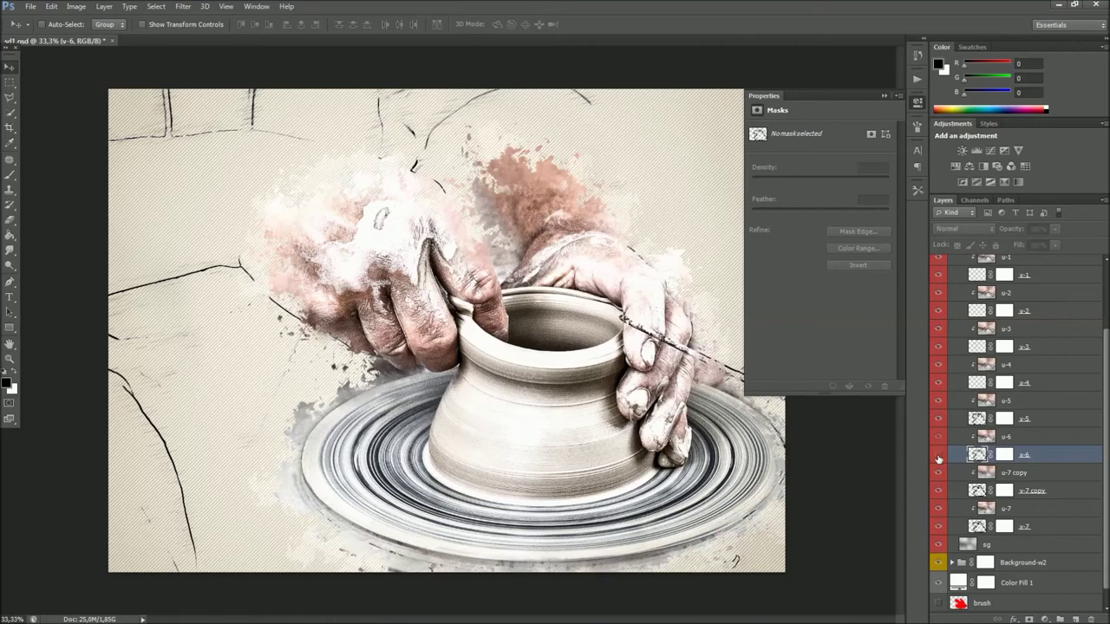
# Compare the v-7 layer on and off and select its mask.
pyautogui.click(975, 491)
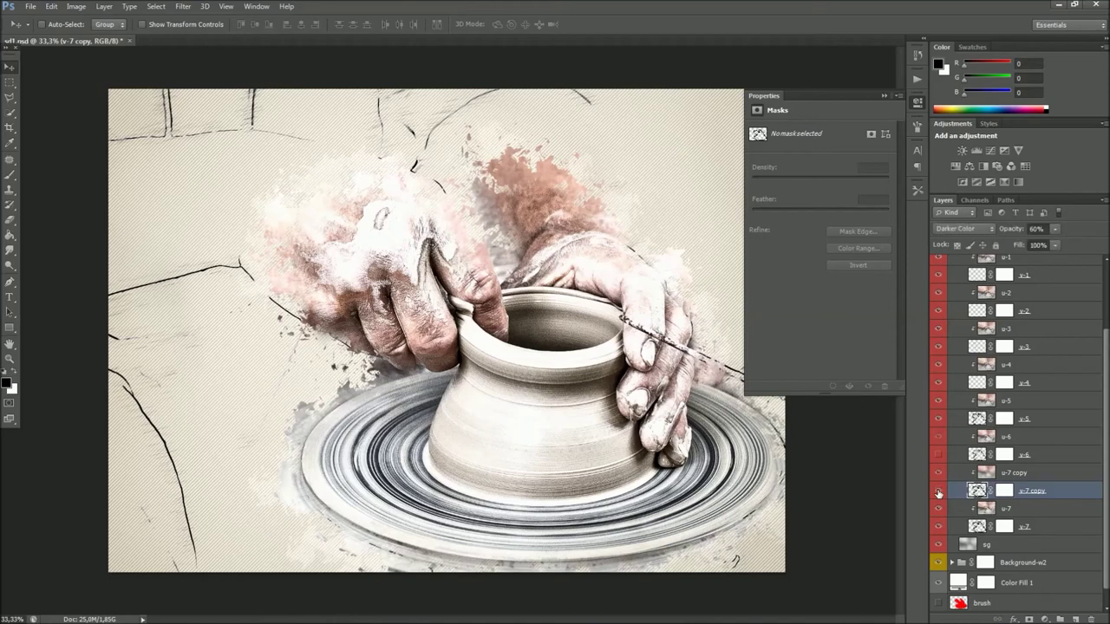
pyautogui.click(953, 528)
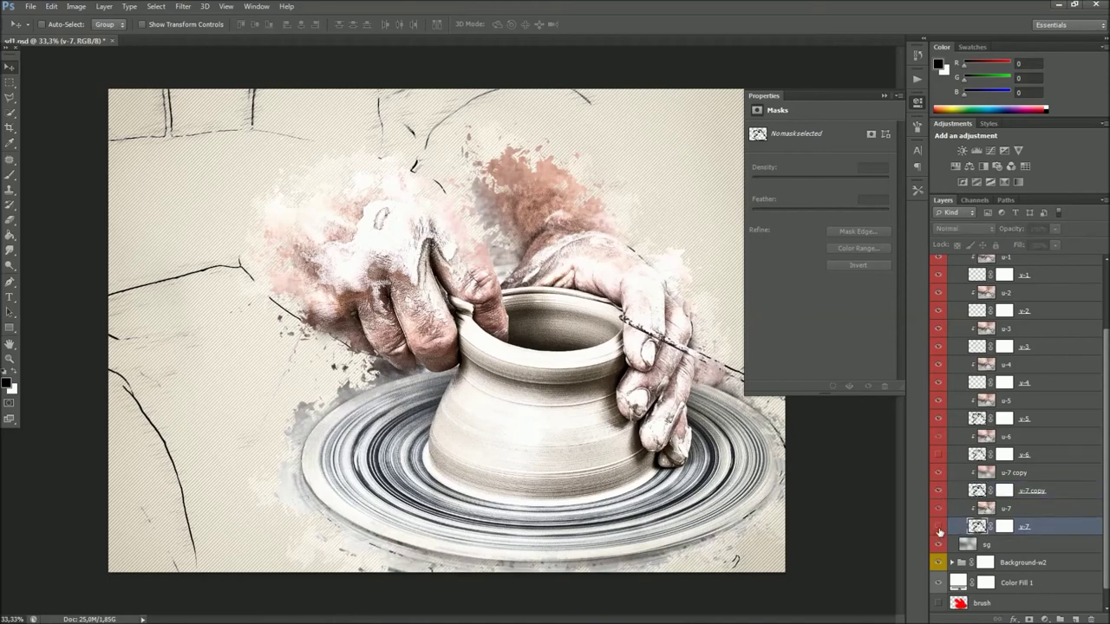
pyautogui.click(939, 527)
pyautogui.click(939, 528)
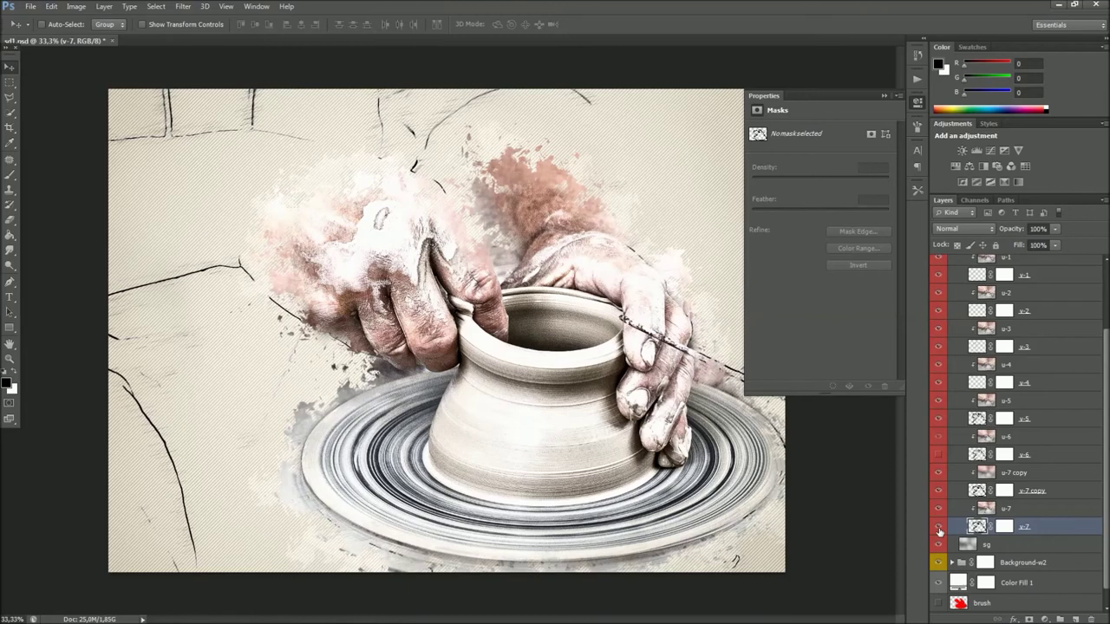
pyautogui.click(1004, 527)
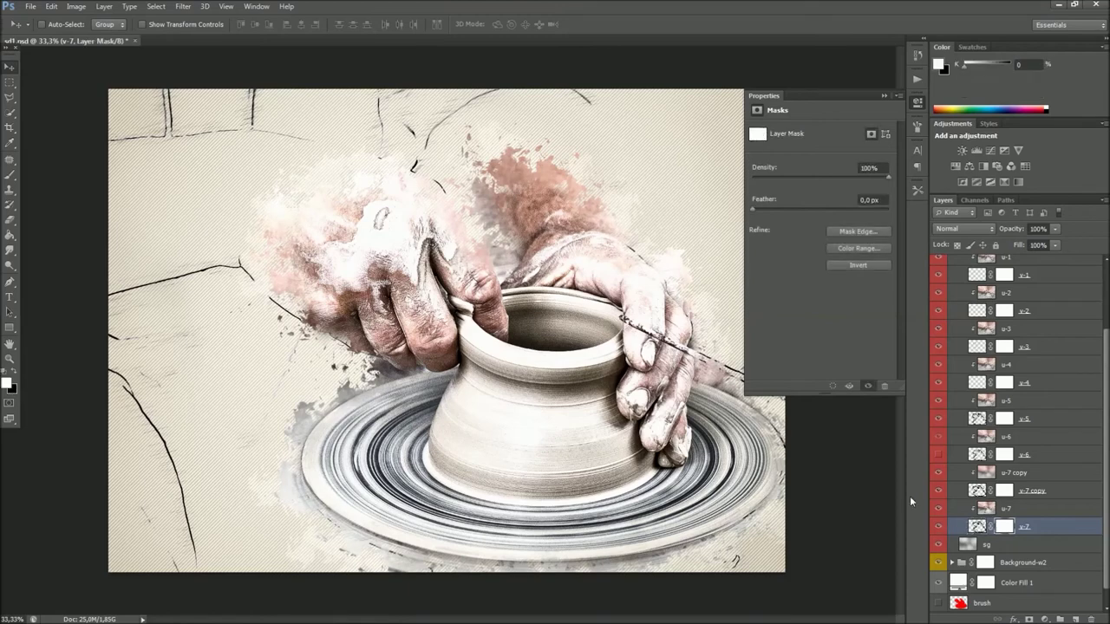
# Paint the v-7 mask black over the upper hand, then white to restore texture along it.
pyautogui.click(10, 175)
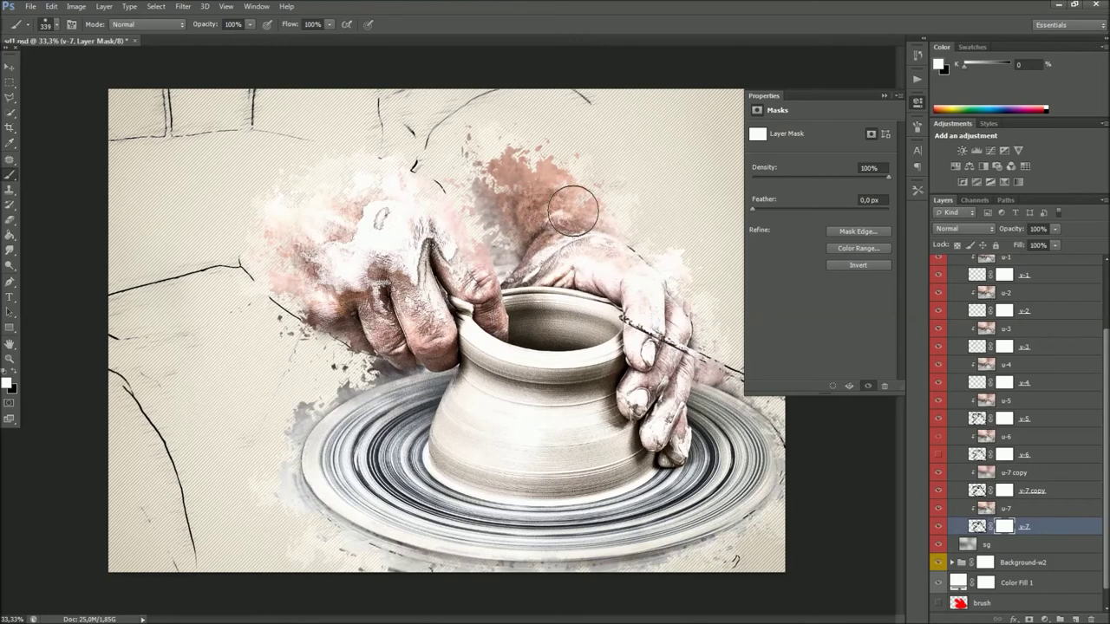
pyautogui.click(13, 372)
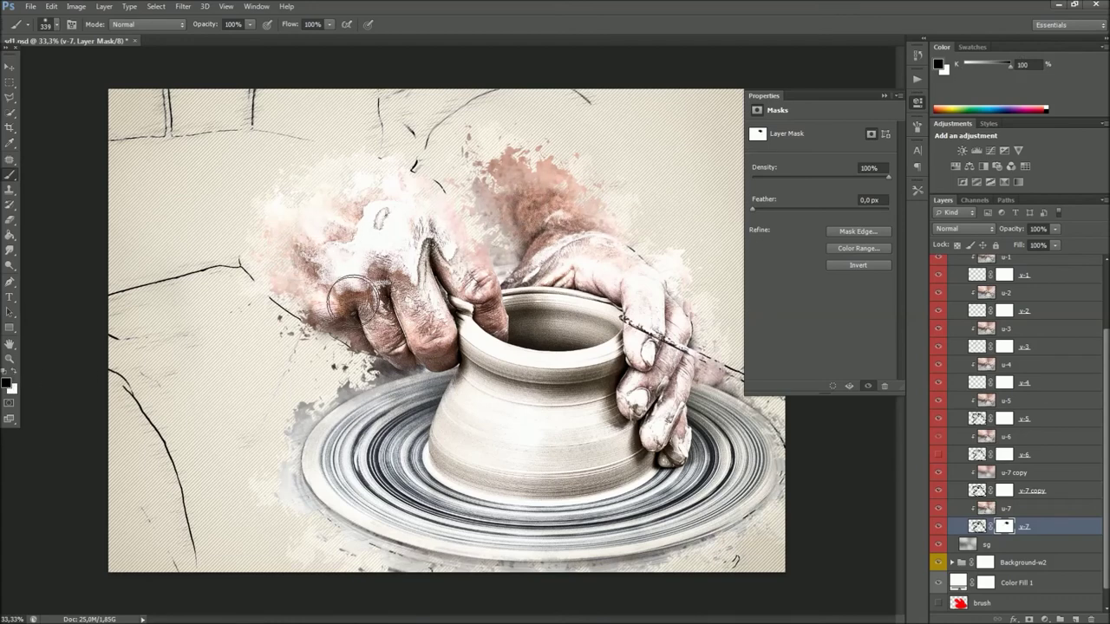
pyautogui.moveTo(396, 211)
pyautogui.mouseDown()
pyautogui.moveTo(462, 307)
pyautogui.moveTo(576, 347)
pyautogui.moveTo(646, 291)
pyautogui.moveTo(564, 204)
pyautogui.moveTo(531, 214)
pyautogui.mouseUp()
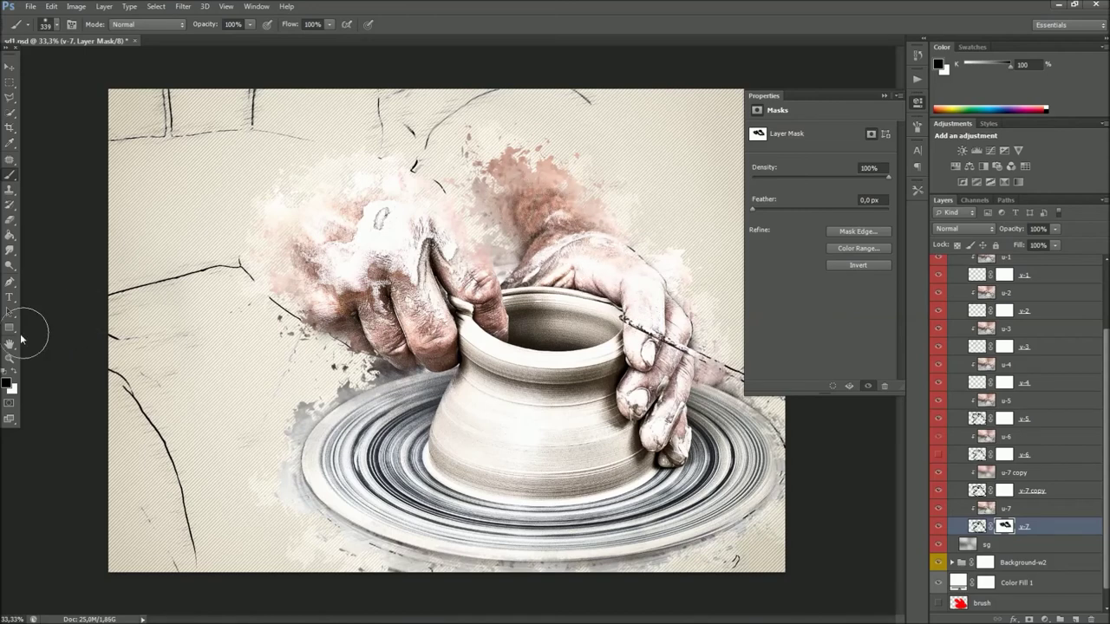
pyautogui.click(17, 375)
pyautogui.moveTo(441, 186); pyautogui.dragTo(599, 252)
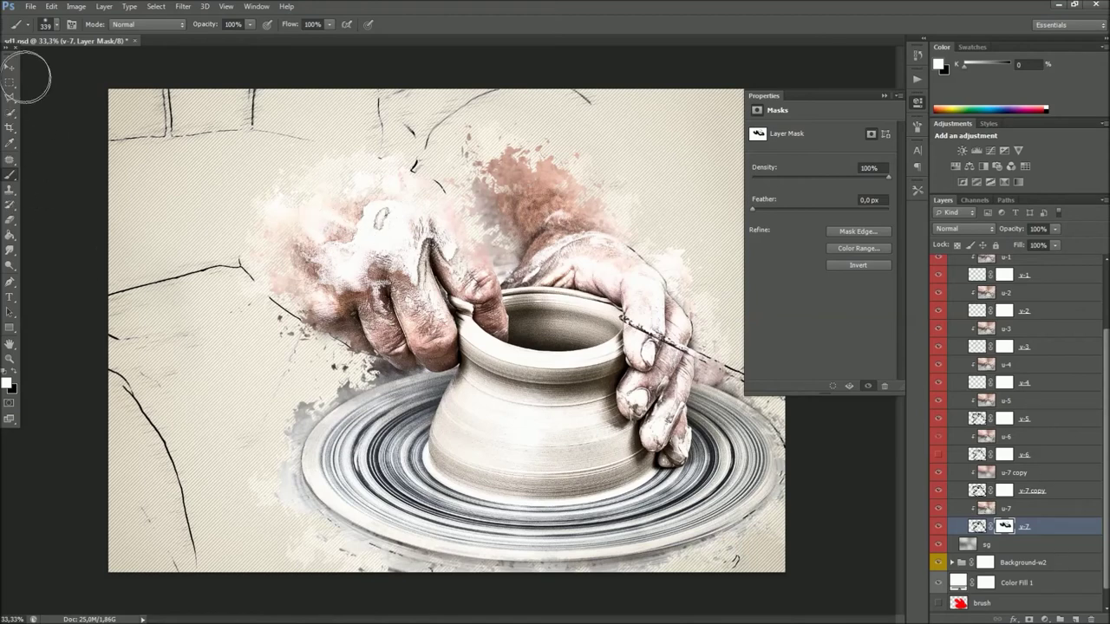
# Nudge the v-7 mask downward and recheck v-6, leaving it hidden.
pyautogui.click(9, 67)
pyautogui.moveTo(490, 303); pyautogui.dragTo(493, 317)
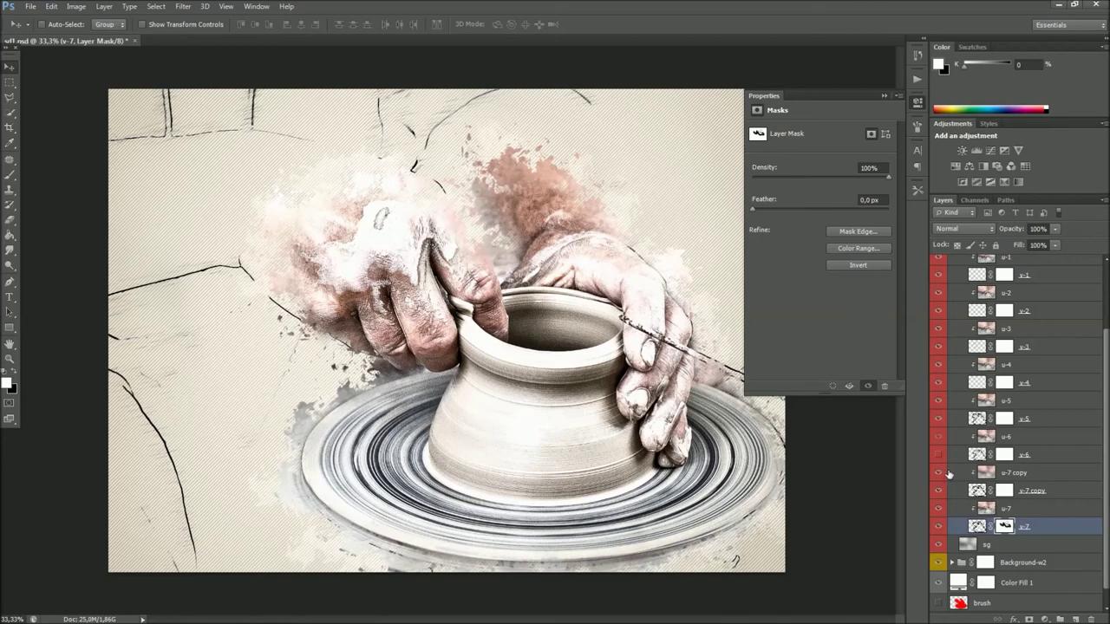
pyautogui.click(976, 455)
pyautogui.click(938, 454)
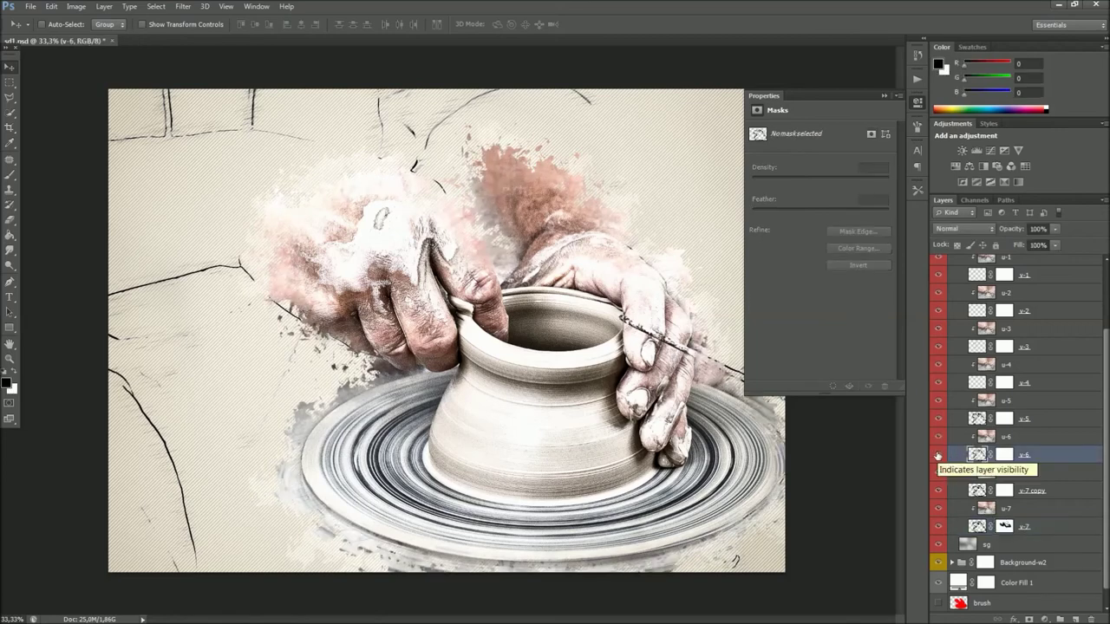
pyautogui.click(937, 455)
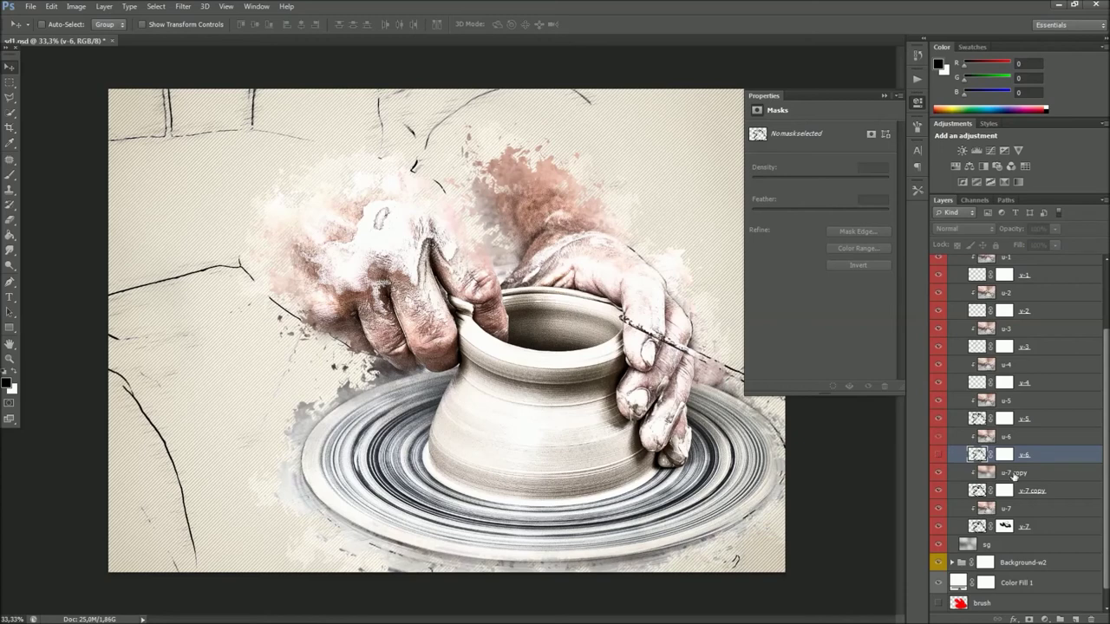
pyautogui.scroll(2, 1006, 472)
pyautogui.scroll(1, 1006, 469)
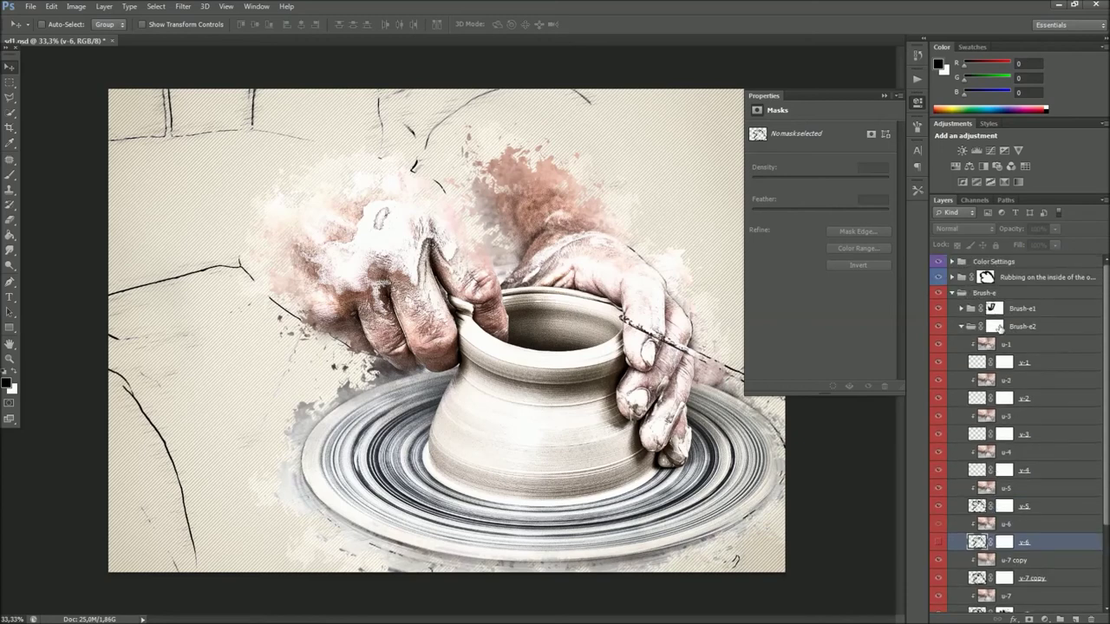
# Paint the Brush-e2 mask black then white to respread splatter around the hands, then collapse it.
pyautogui.click(997, 326)
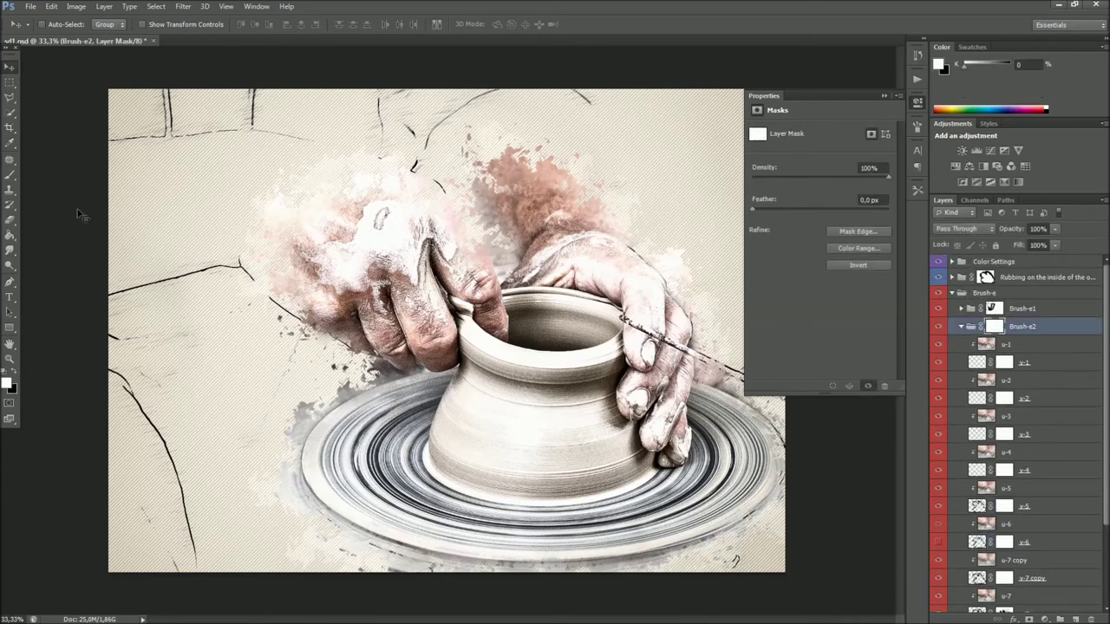
pyautogui.click(14, 175)
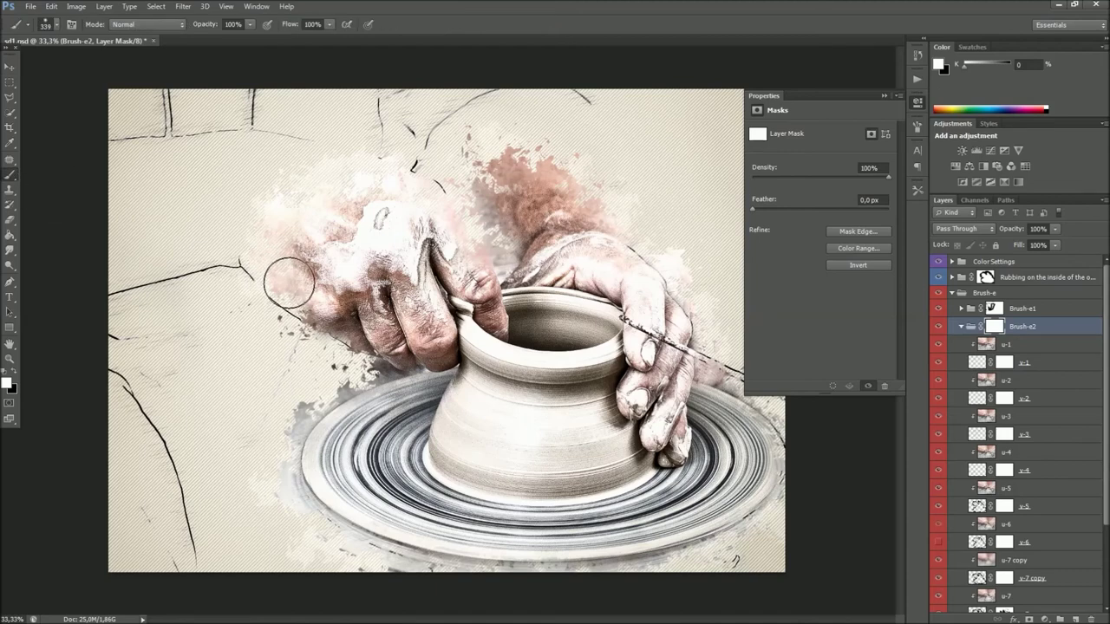
pyautogui.click(15, 372)
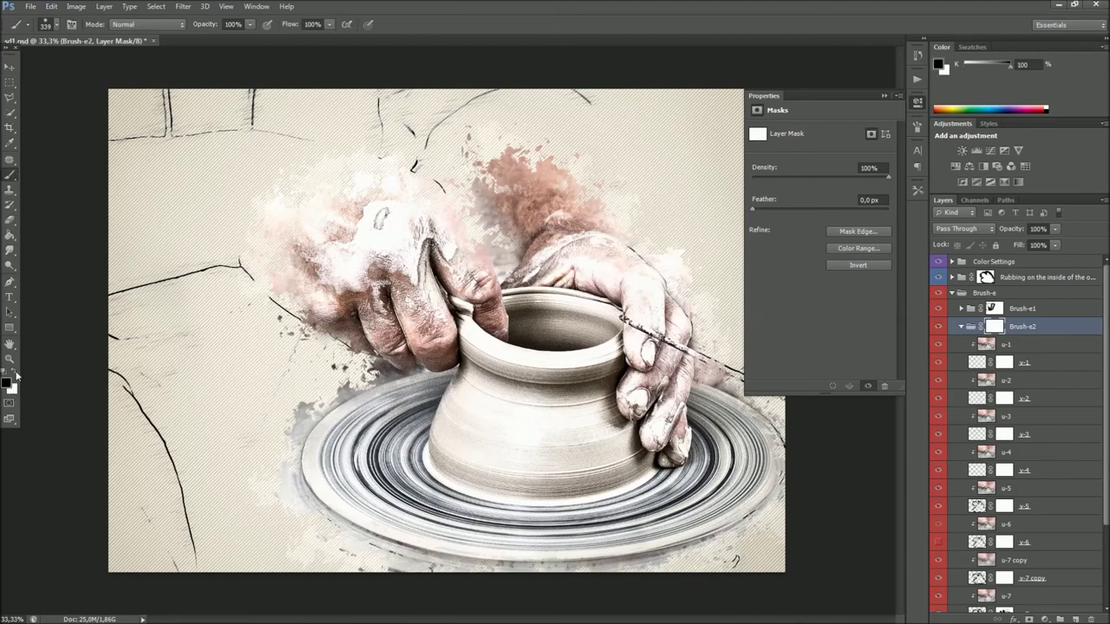
pyautogui.moveTo(270, 236)
pyautogui.mouseDown()
pyautogui.moveTo(310, 203)
pyautogui.moveTo(372, 178)
pyautogui.moveTo(595, 172)
pyautogui.mouseUp()
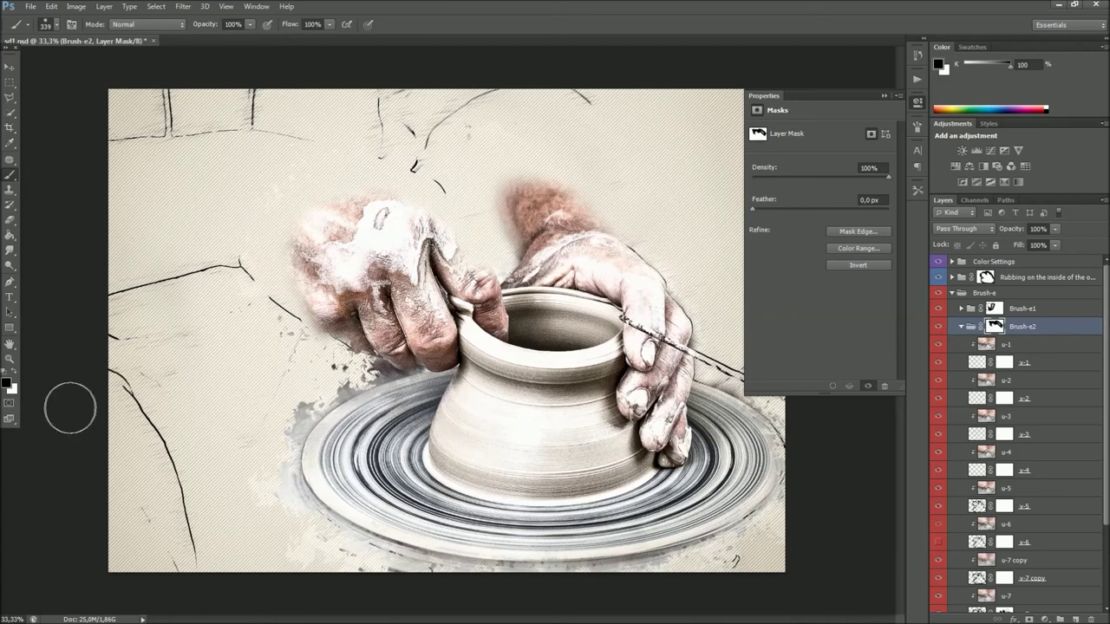
pyautogui.click(15, 372)
pyautogui.moveTo(292, 305)
pyautogui.mouseDown()
pyautogui.moveTo(298, 198)
pyautogui.moveTo(417, 248)
pyautogui.moveTo(523, 173)
pyautogui.moveTo(648, 208)
pyautogui.moveTo(707, 355)
pyautogui.mouseUp()
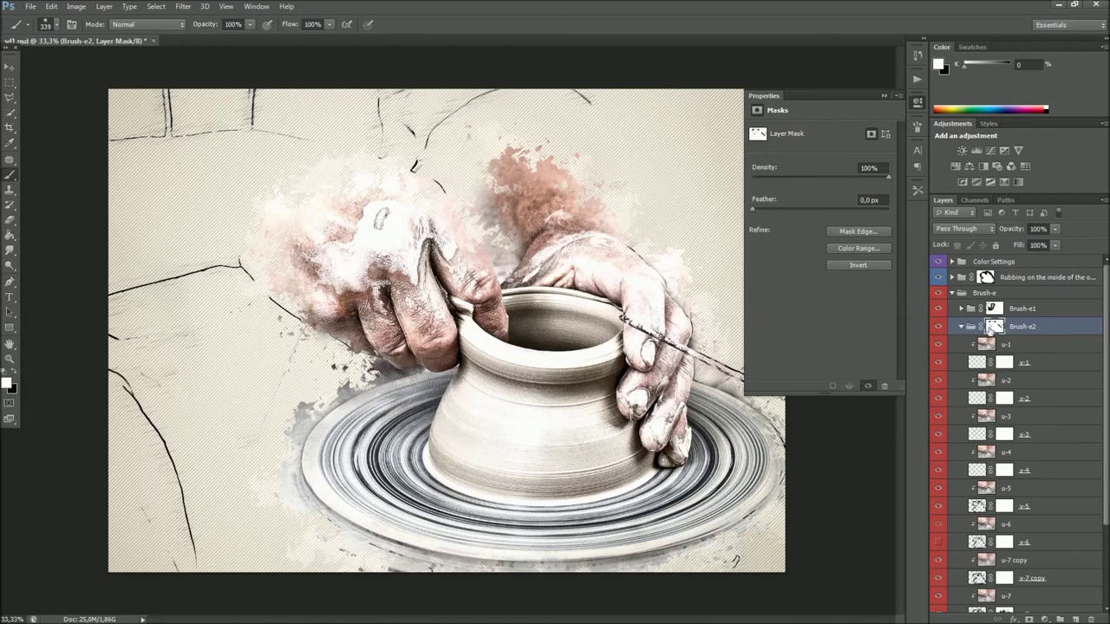
pyautogui.click(961, 326)
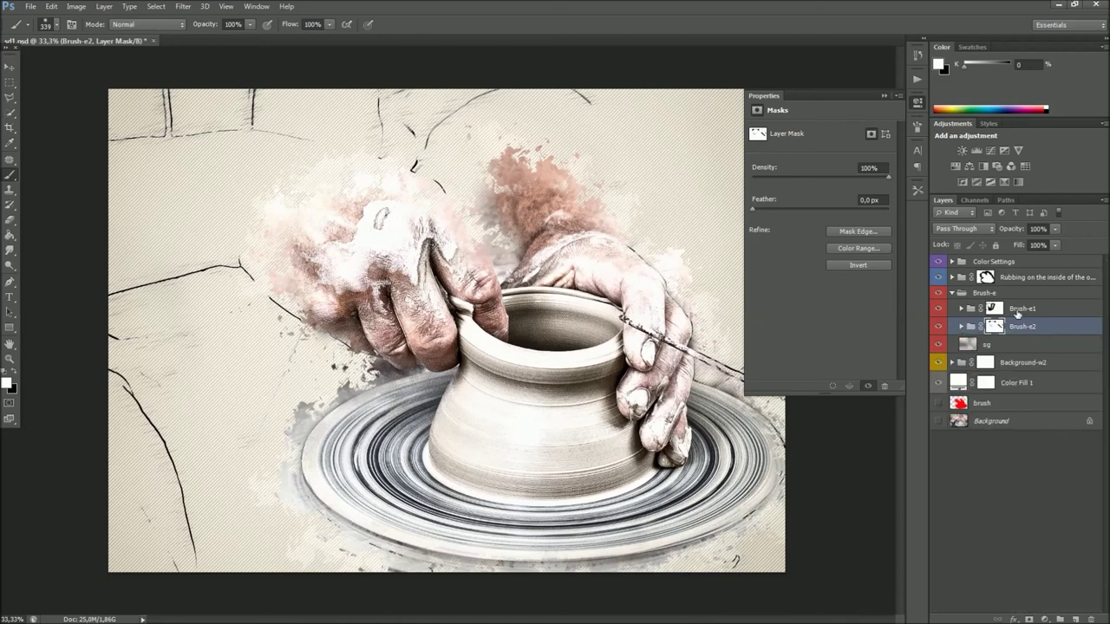
# Collapse Brush-e, expand Background-w2, and set the mbp layer's opacity to 39%.
pyautogui.click(1004, 295)
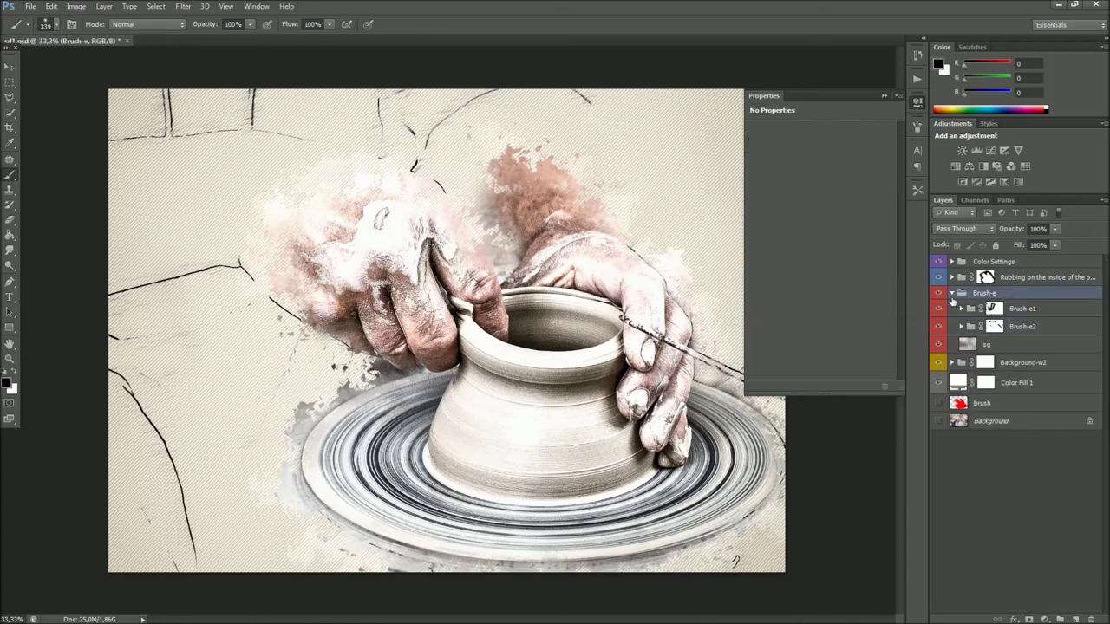
pyautogui.click(952, 294)
pyautogui.click(1003, 310)
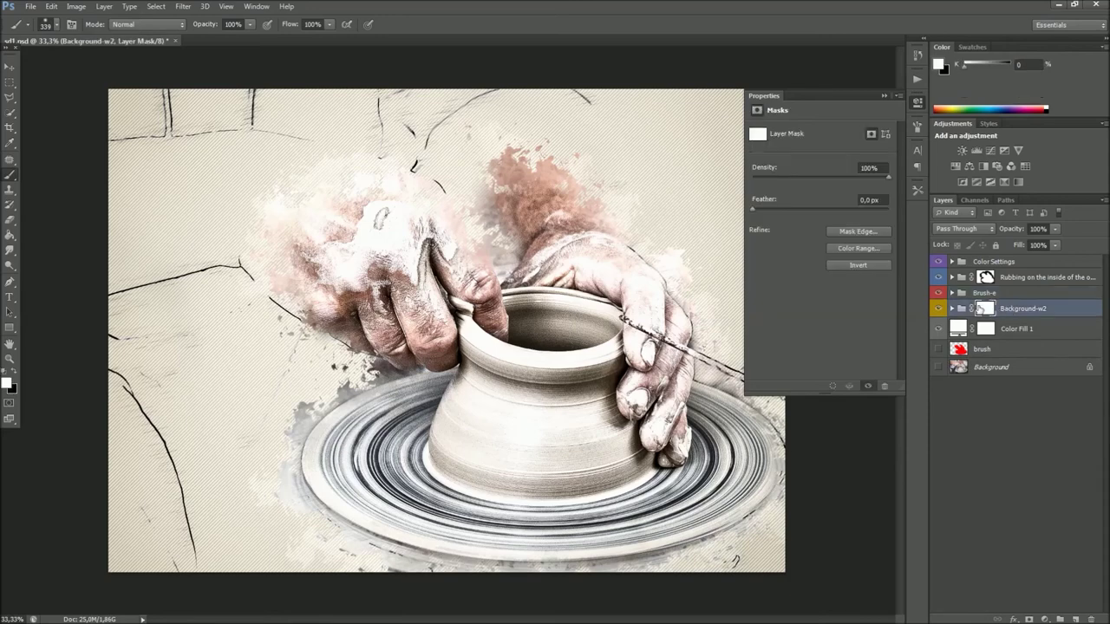
pyautogui.click(952, 309)
pyautogui.click(1020, 340)
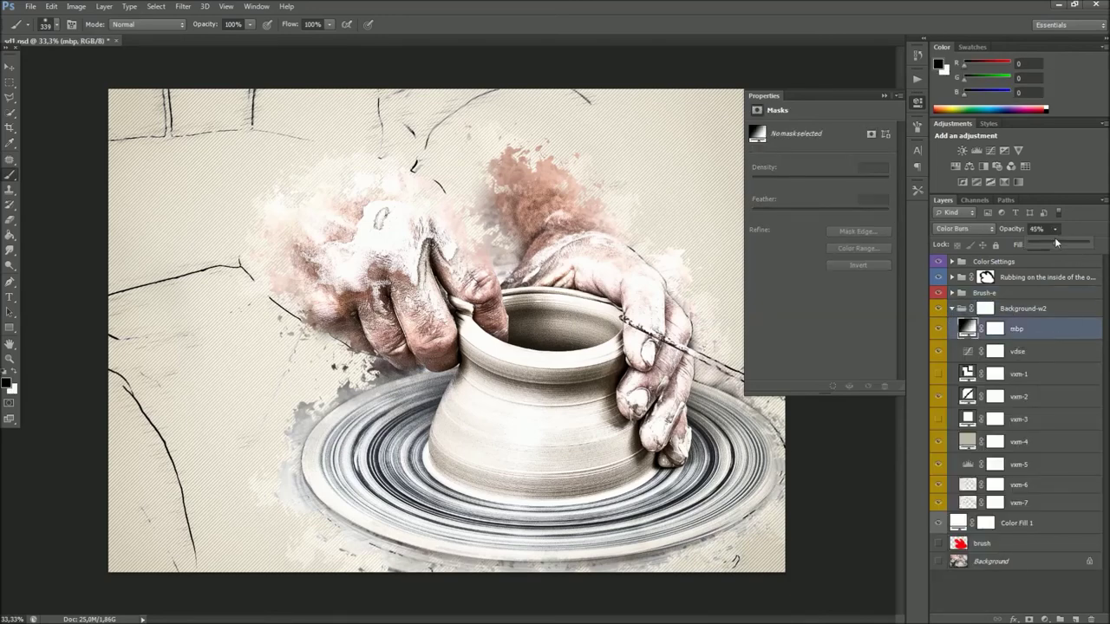
pyautogui.moveTo(1067, 245); pyautogui.dragTo(1084, 247)
pyautogui.moveTo(1058, 245); pyautogui.dragTo(1051, 244)
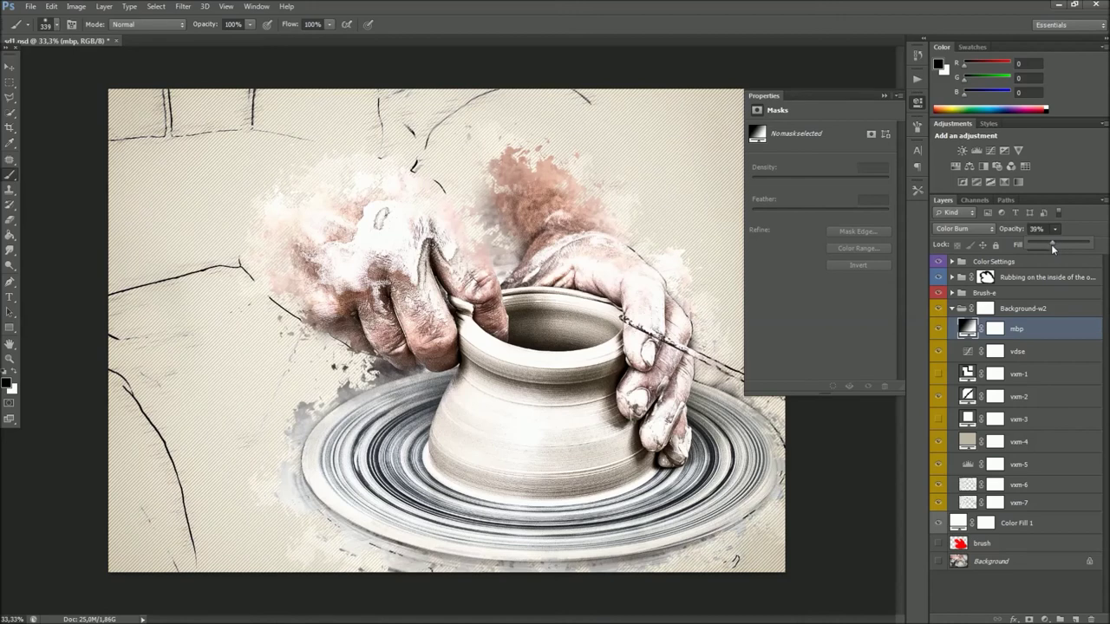
# Reshape the vdse Curves into a steep bump and leave that layer hidden.
pyautogui.click(967, 357)
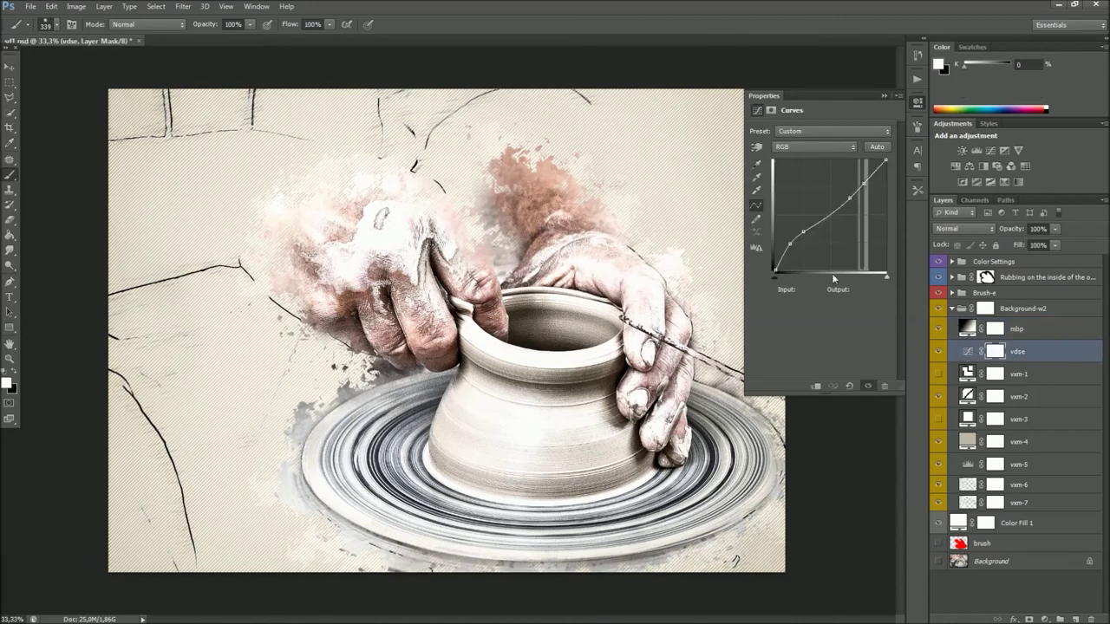
pyautogui.moveTo(795, 244)
pyautogui.mouseDown()
pyautogui.moveTo(790, 229)
pyautogui.moveTo(808, 273)
pyautogui.moveTo(793, 193)
pyautogui.moveTo(796, 206)
pyautogui.moveTo(846, 232)
pyautogui.mouseUp()
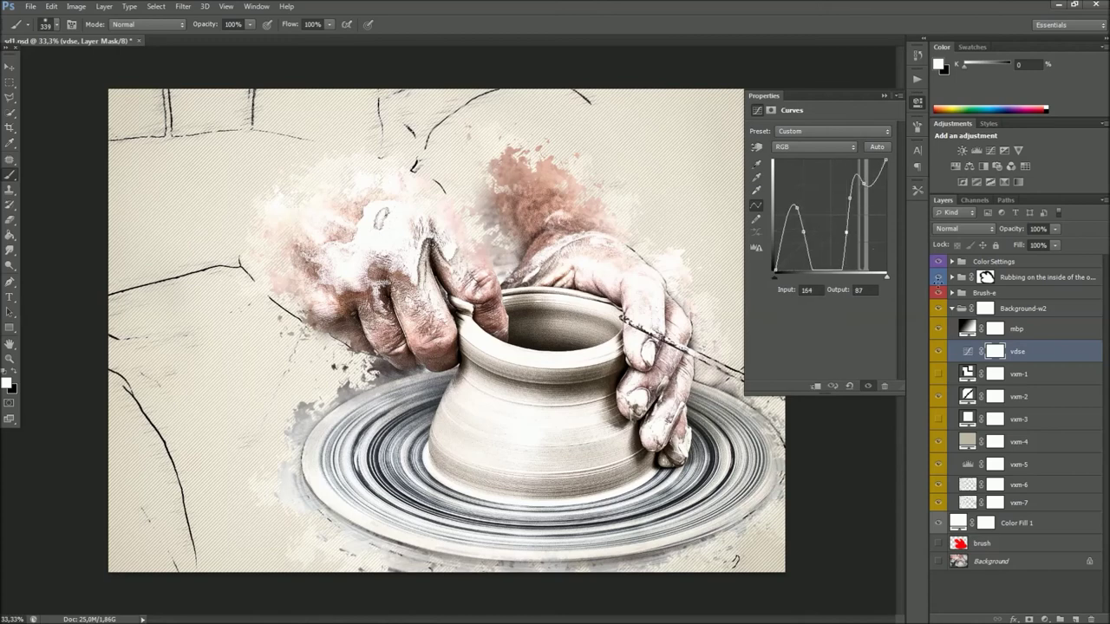
pyautogui.click(940, 352)
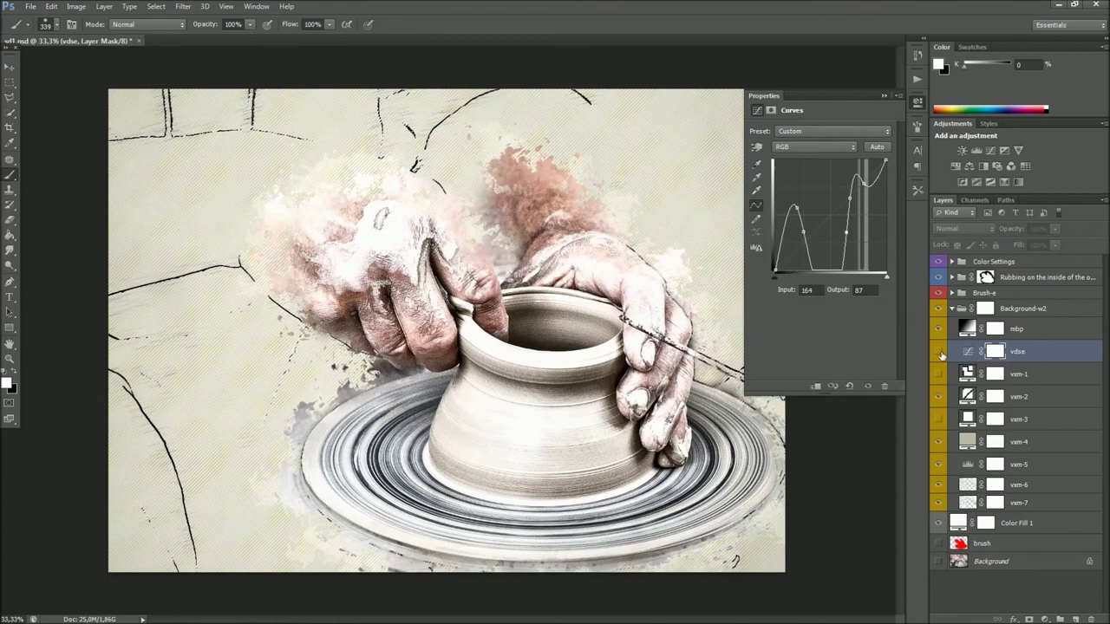
pyautogui.click(940, 352)
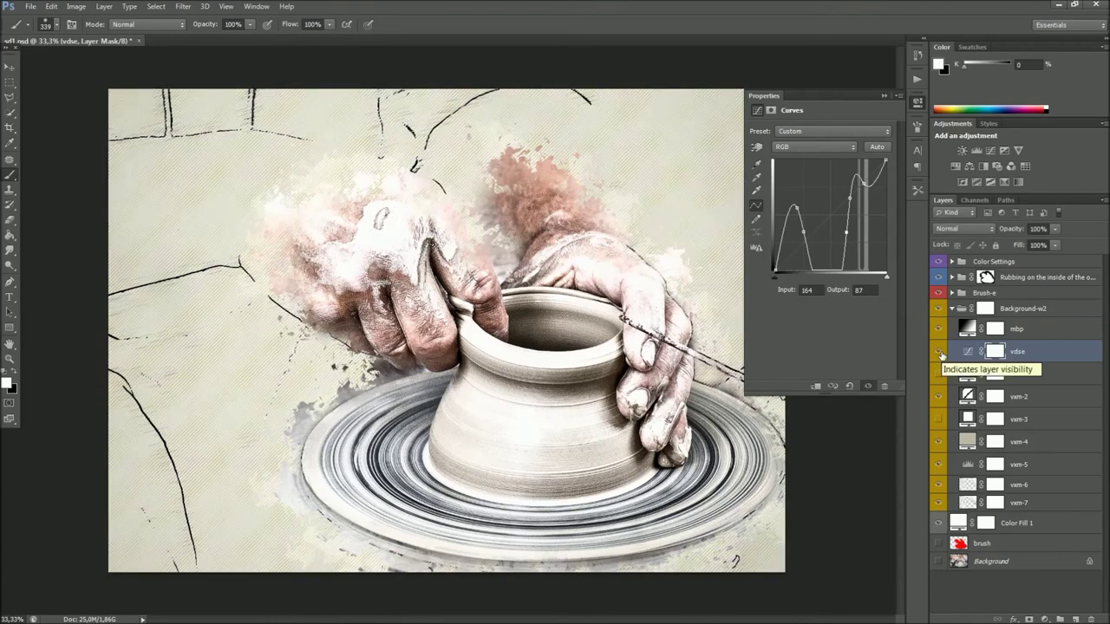
pyautogui.click(940, 353)
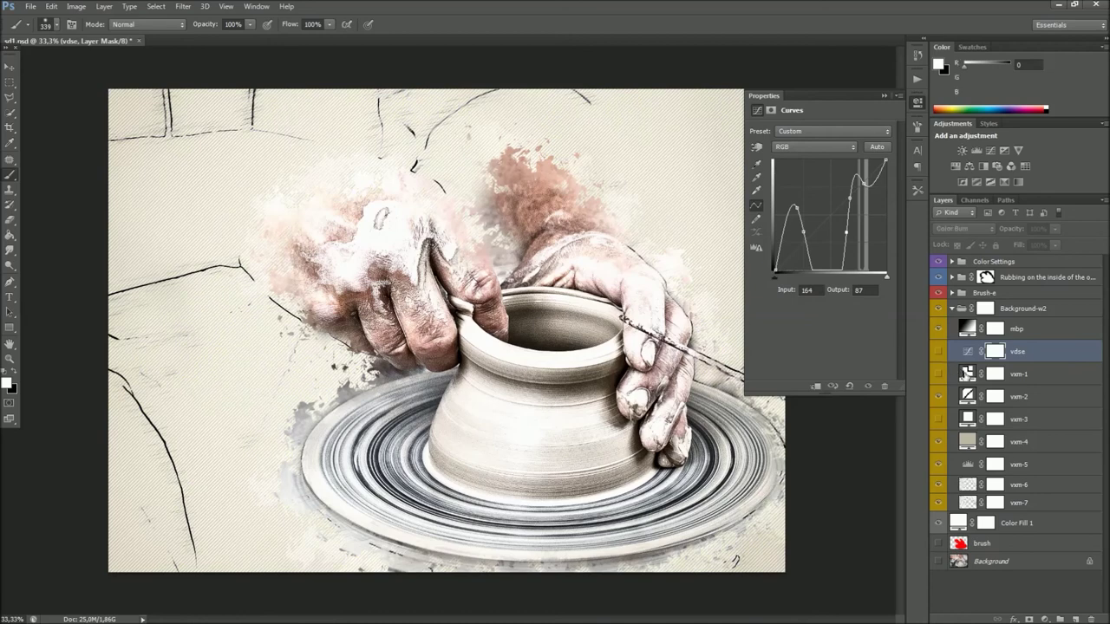
pyautogui.click(966, 374)
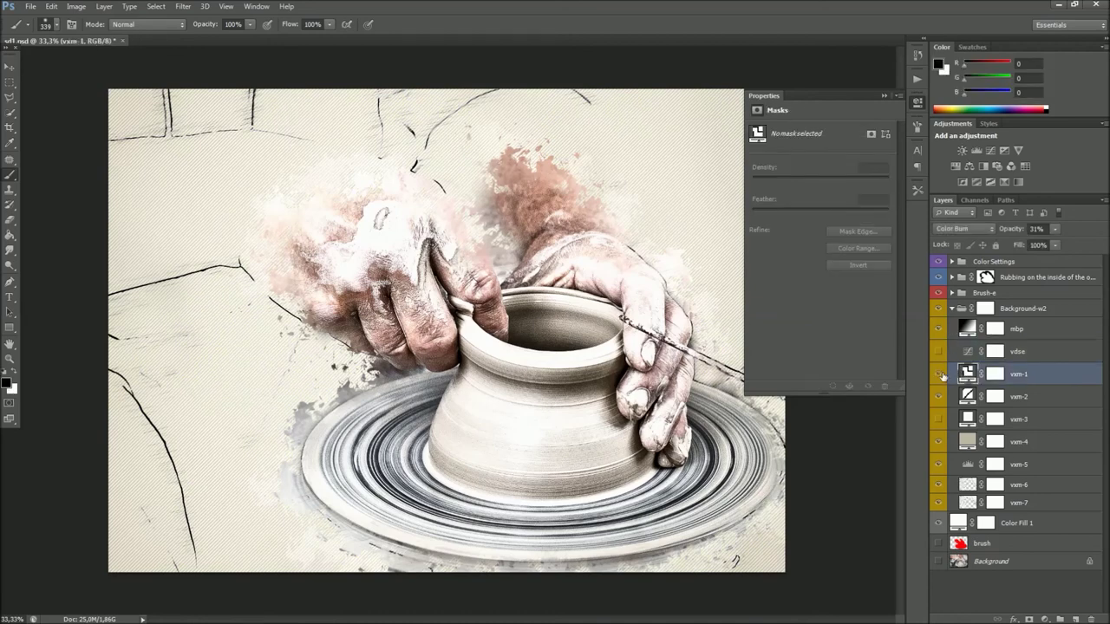
# Compare vxm-1, vxm-3 and vxm-4, leaving vxm-1 and vxm-3 hidden and vxm-4 on.
pyautogui.click(941, 373)
pyautogui.click(941, 374)
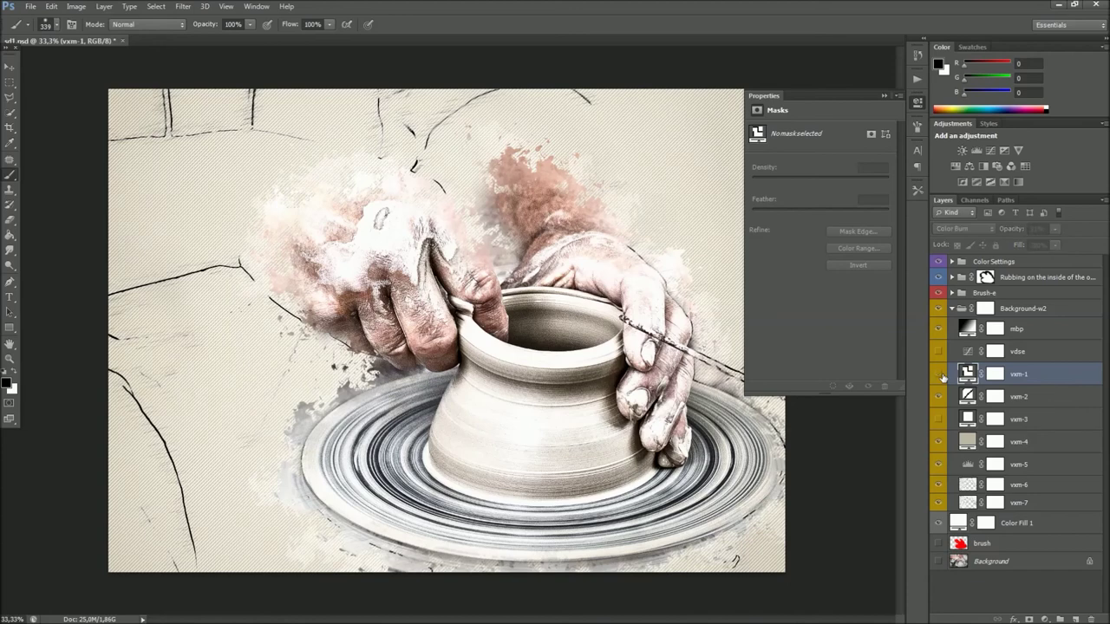
pyautogui.click(961, 419)
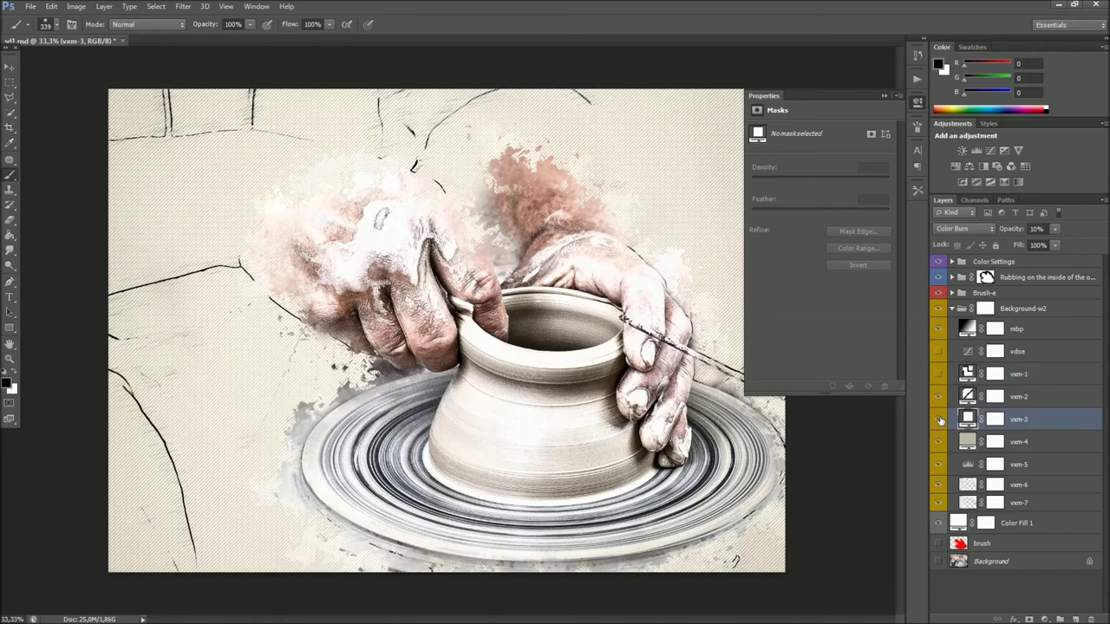
pyautogui.click(941, 419)
pyautogui.click(941, 420)
pyautogui.click(940, 420)
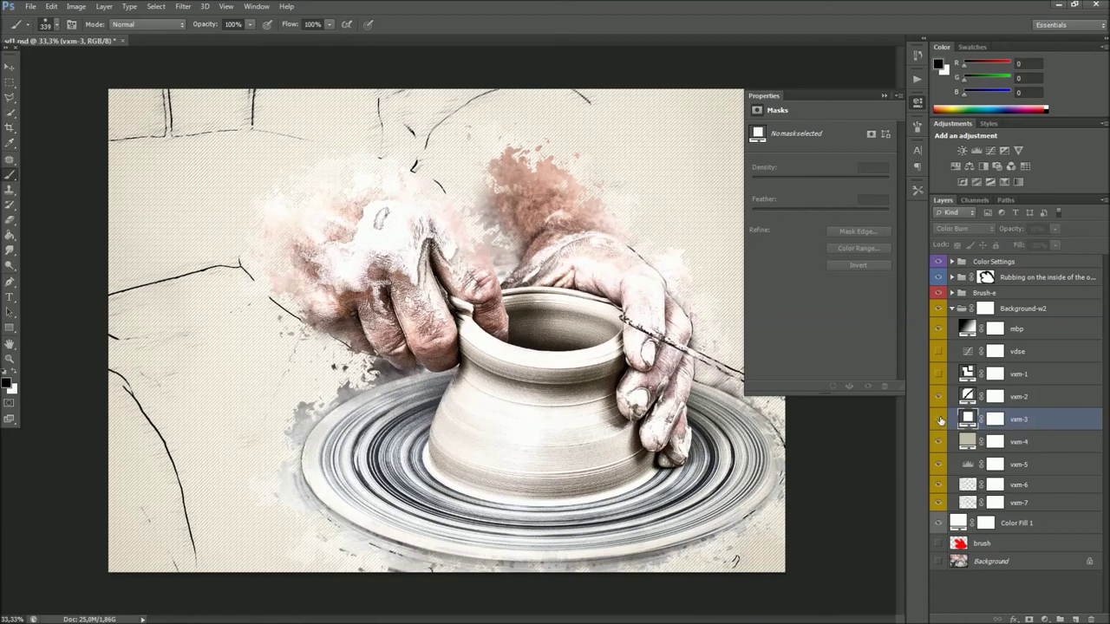
pyautogui.click(965, 438)
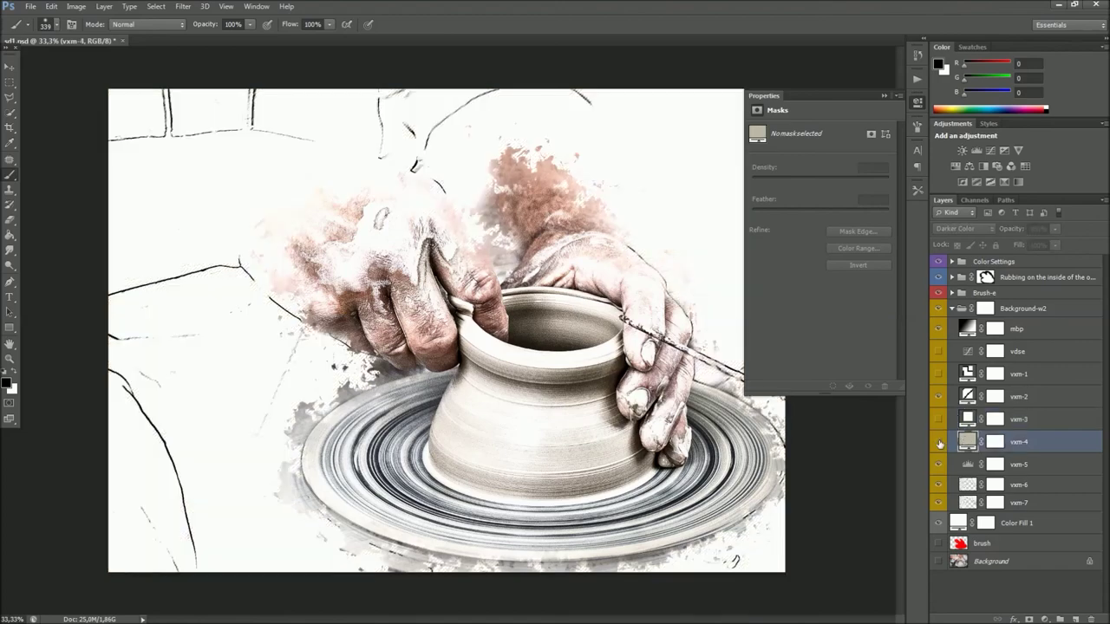
pyautogui.click(940, 443)
pyautogui.click(940, 443)
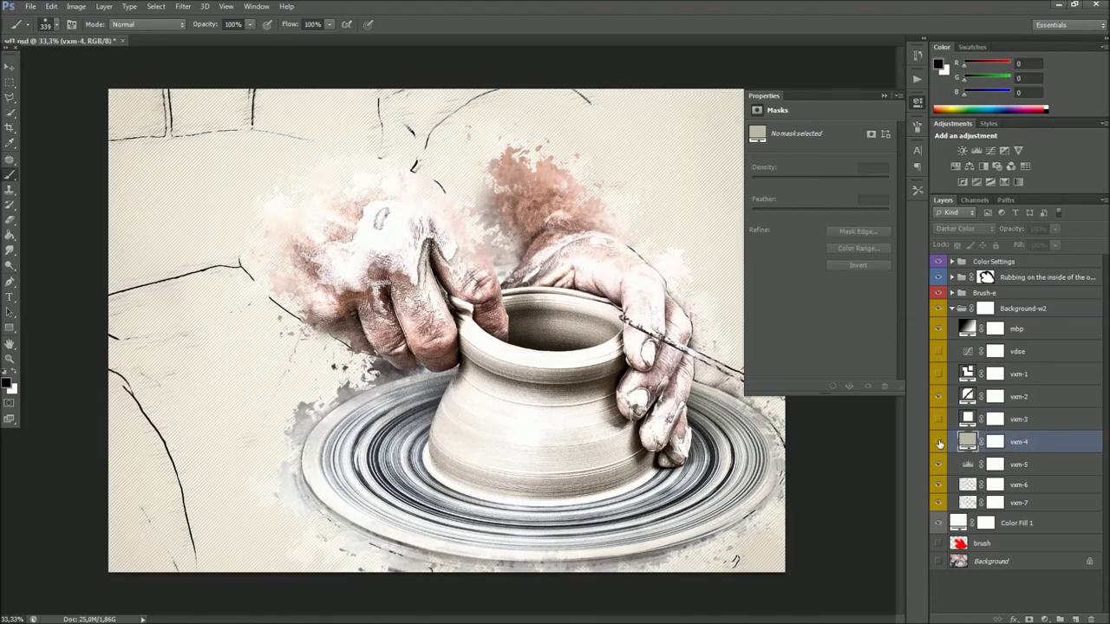
pyautogui.click(940, 443)
# Compare the Background-w2 group on and off, leaving it hidden.
pyautogui.click(999, 309)
pyautogui.click(940, 308)
pyautogui.click(940, 308)
pyautogui.click(940, 308)
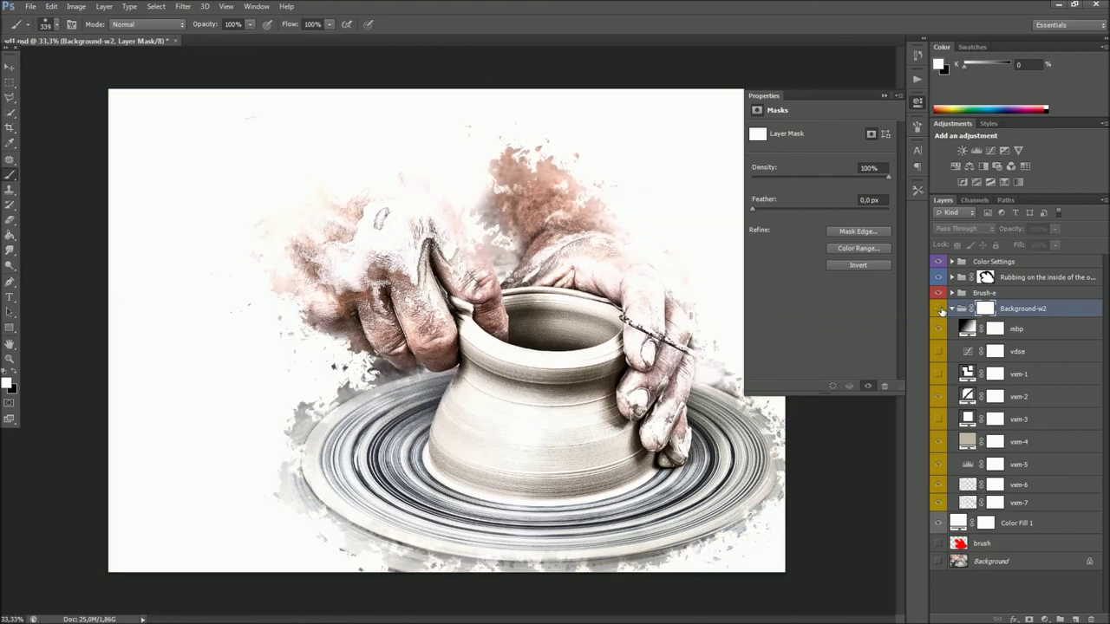
# Compare Color Fill 1 on and off, then show and collapse the Background-w2 group.
pyautogui.click(940, 523)
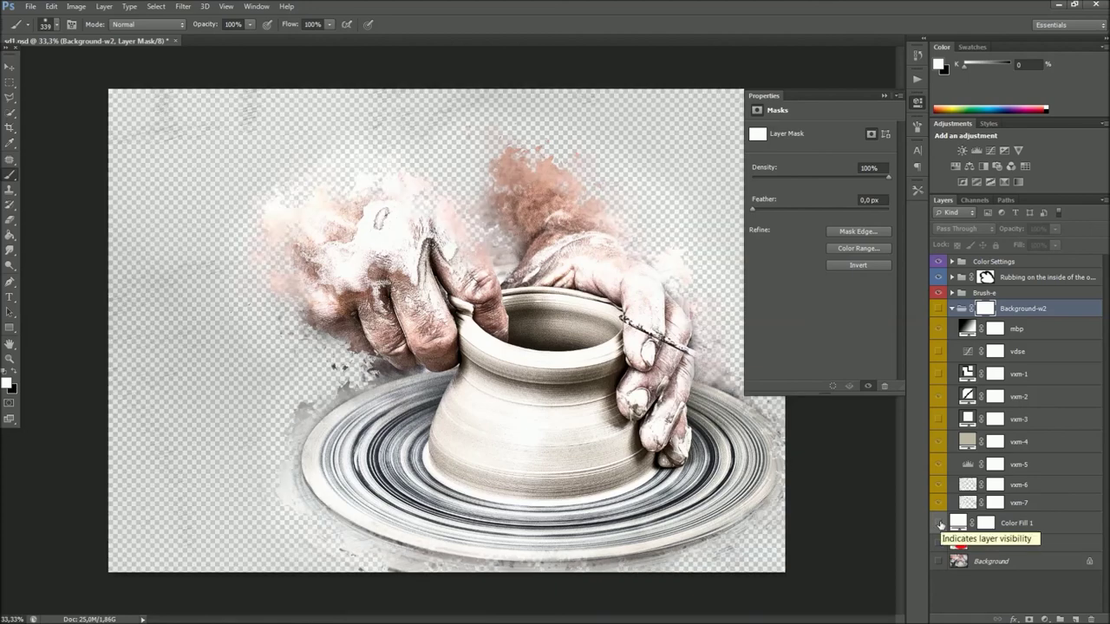
pyautogui.click(940, 524)
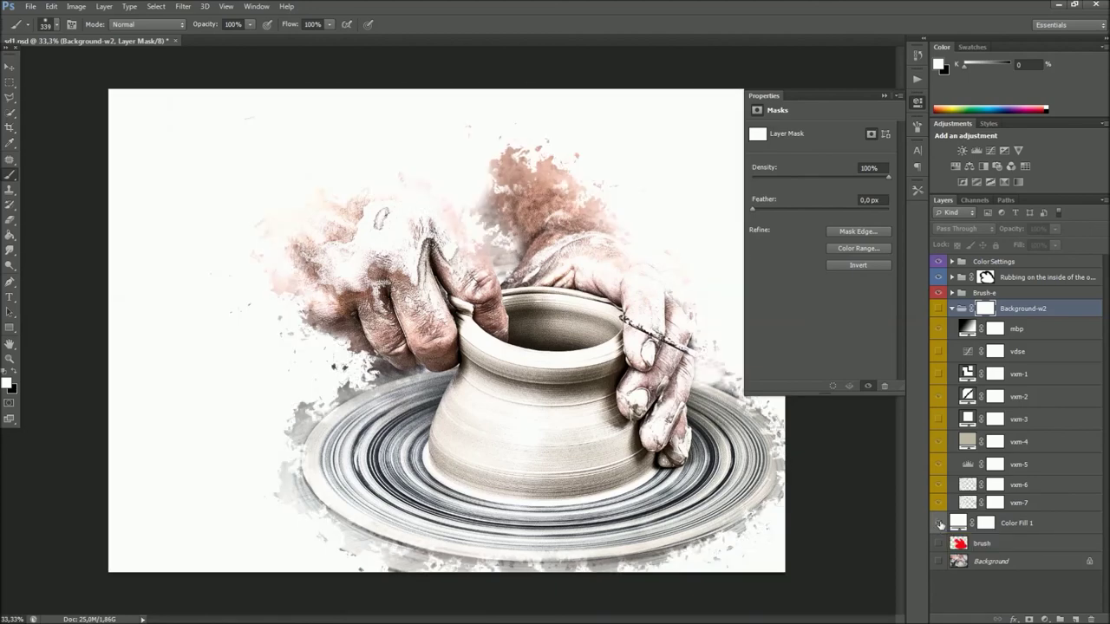
pyautogui.click(942, 309)
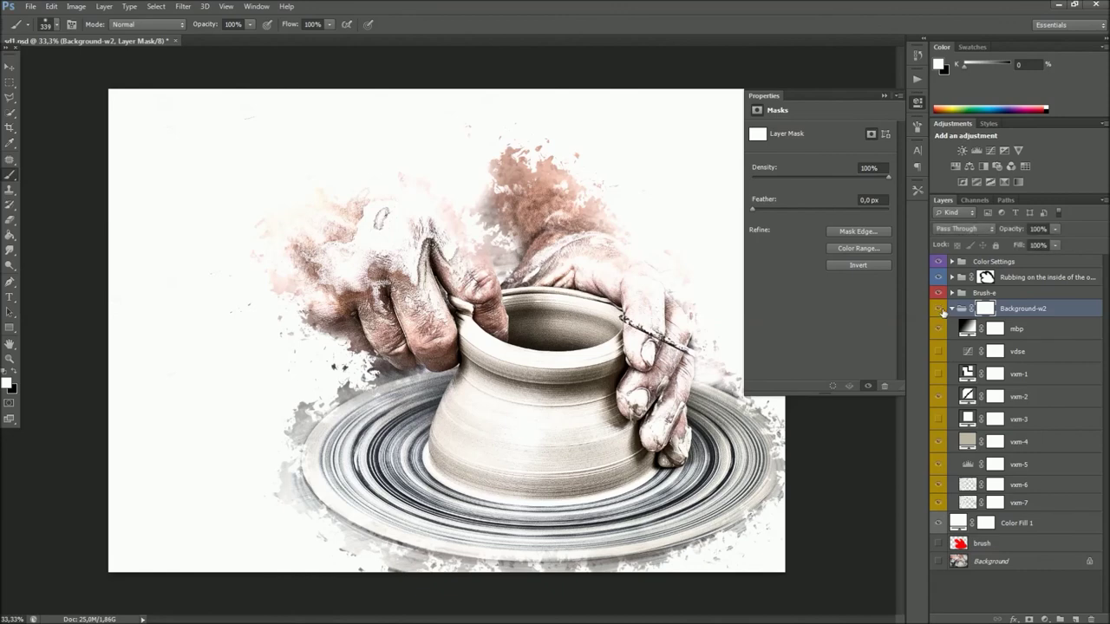
pyautogui.click(953, 308)
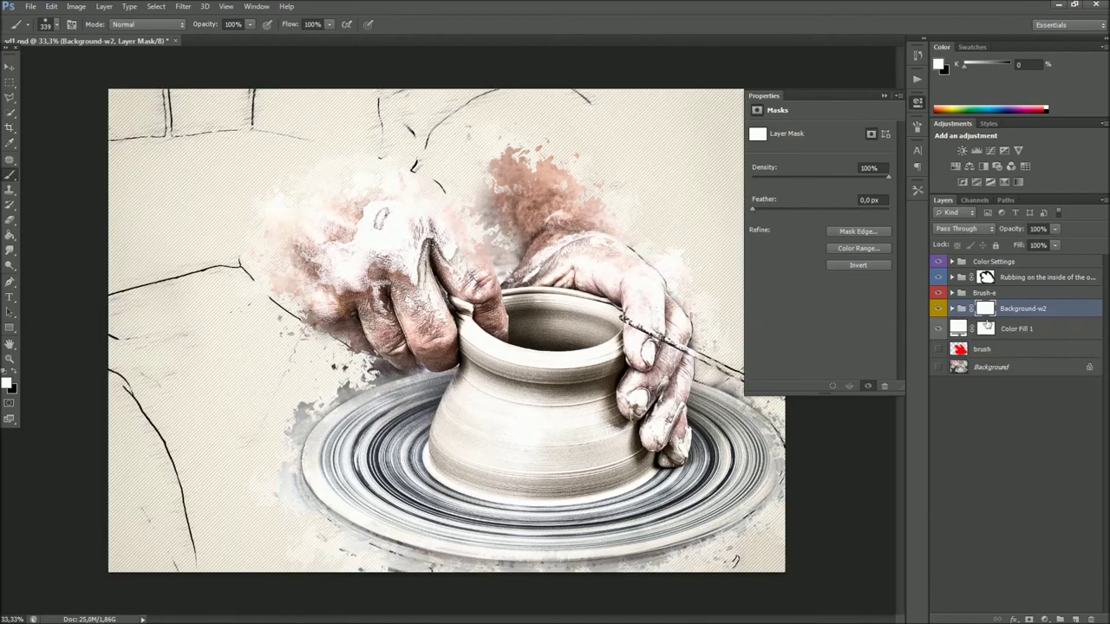